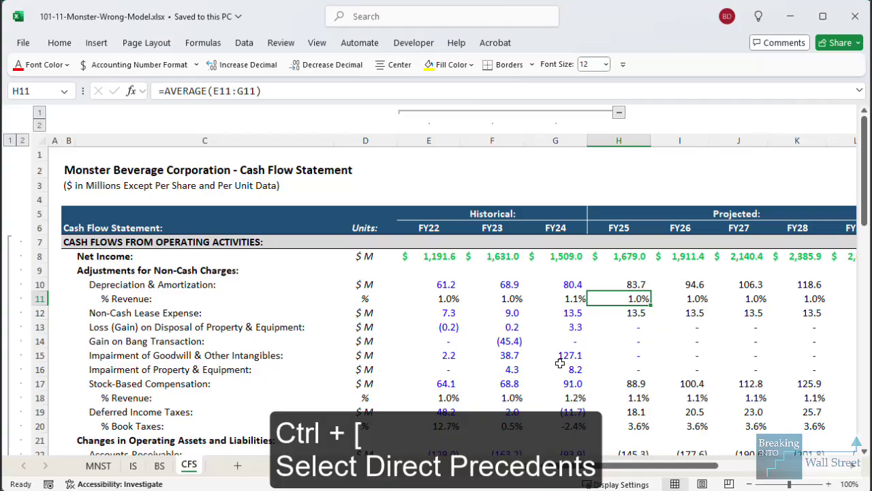
- Inspect the FY25 Depreciation & Amortization formula and its % Revenue formula on the cash flow statement
key("F2")
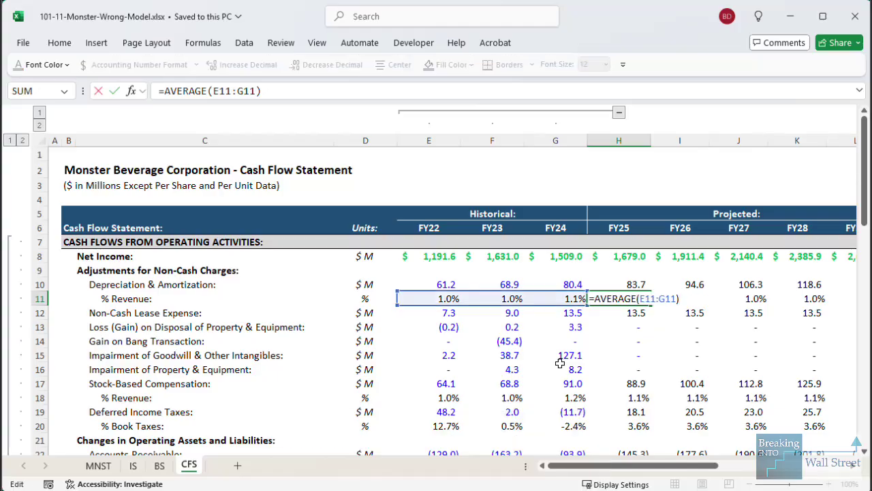
key("Escape")
key("Up")
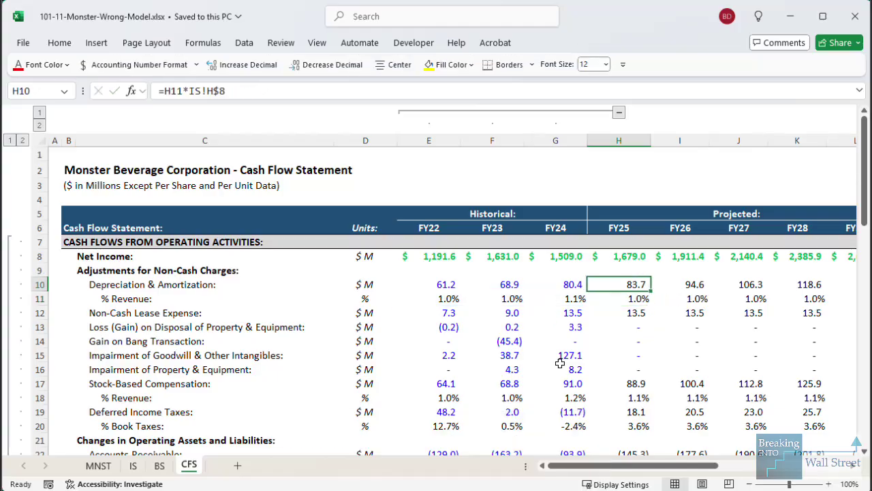
key("ctrl+2")
left_click_drag(179, 75, 254, 111)
key("Escape")
- Check the FY25 Total Revenue formula on the income statement sheet, and return to the cash flow statement
left_click(134, 466)
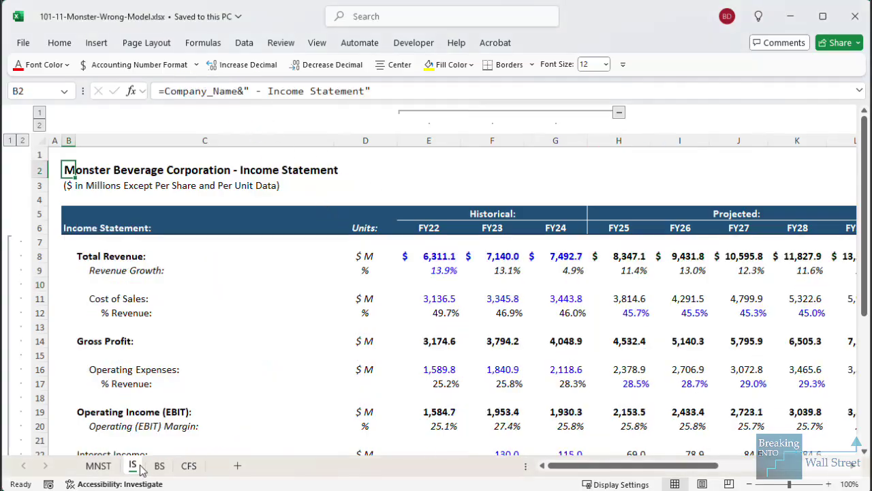
left_click(622, 256)
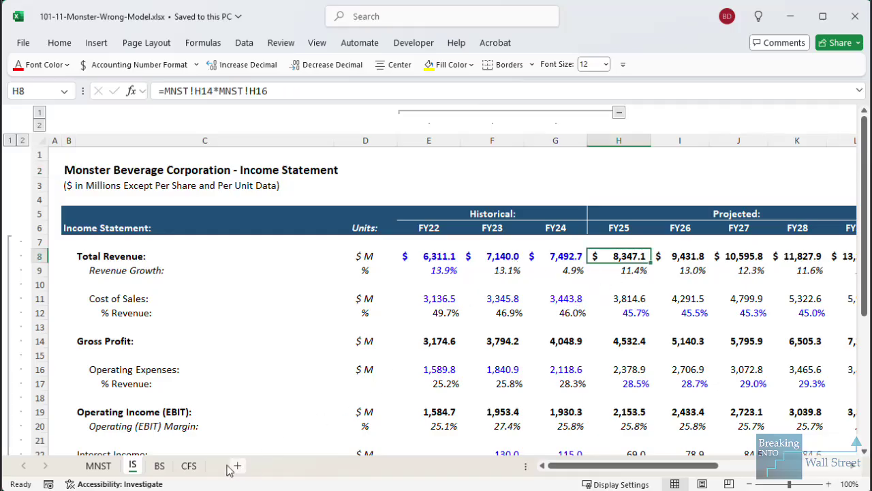
left_click(189, 465)
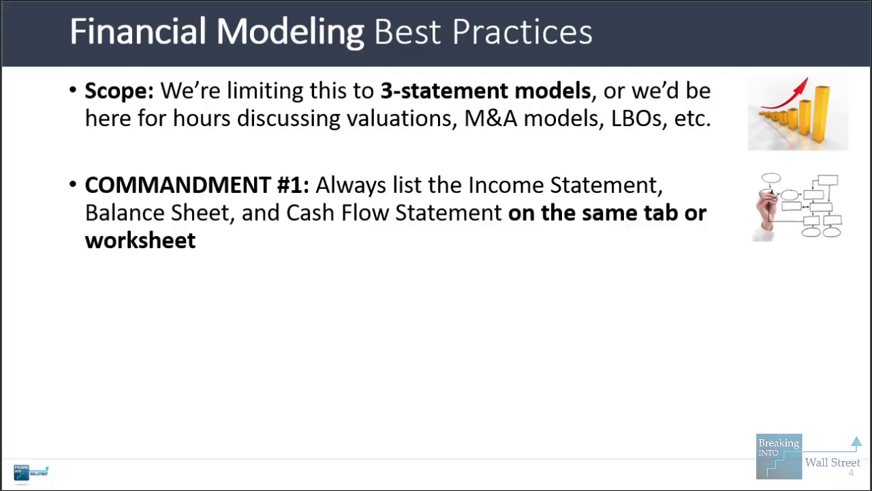
key("Right")
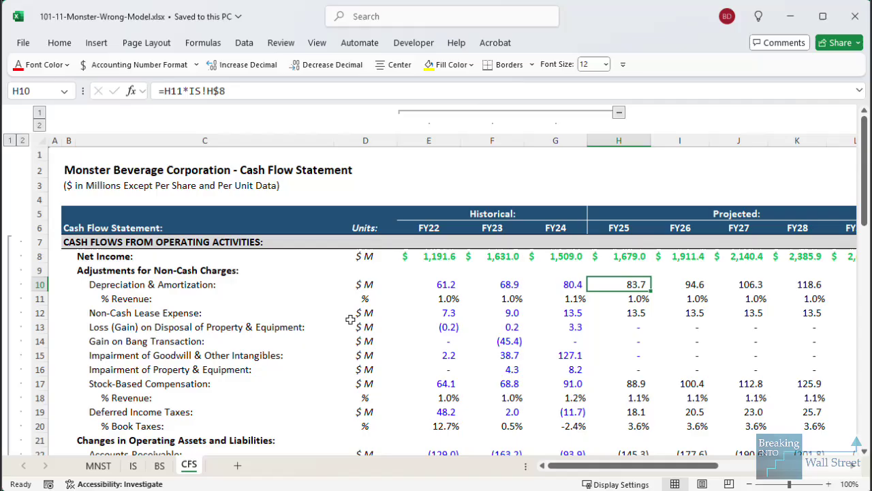
- Skim the cash flow statement's operating section, and examine Accounts Receivable through Prepaid Income Taxes on the balance sheet
scroll(351, 318, "down", 2)
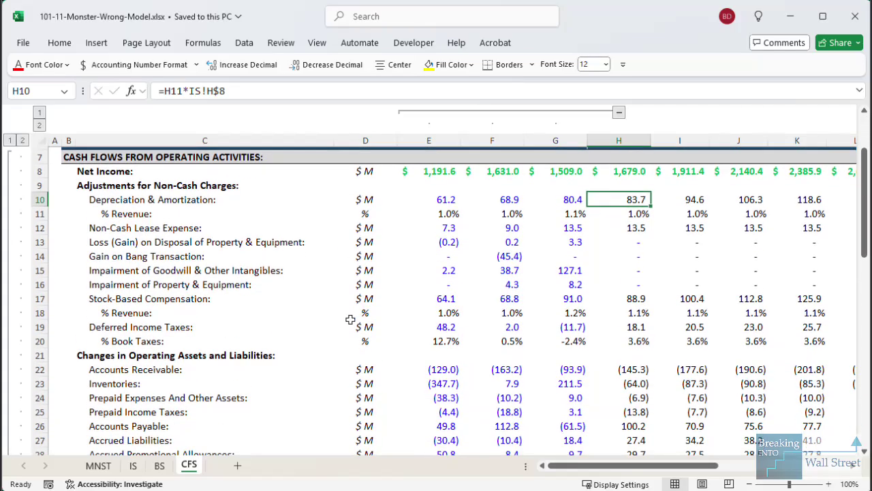
scroll(272, 445, "up", 2)
left_click(167, 465)
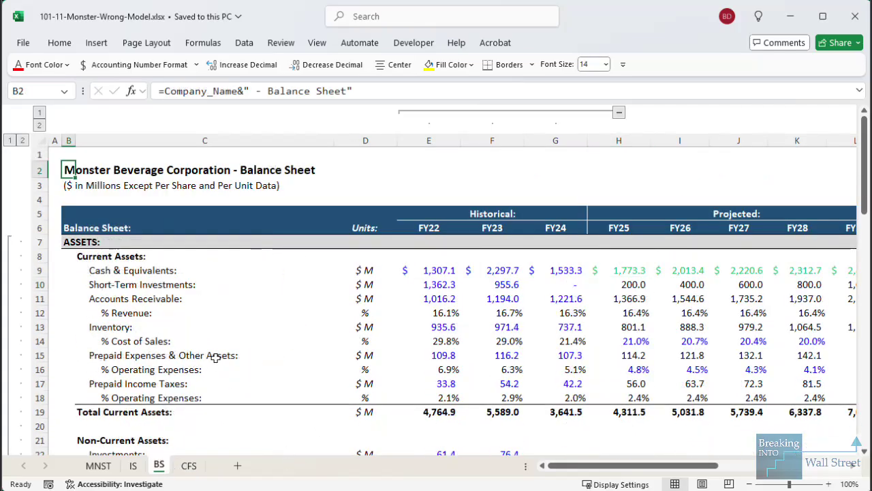
scroll(214, 358, "down", 1)
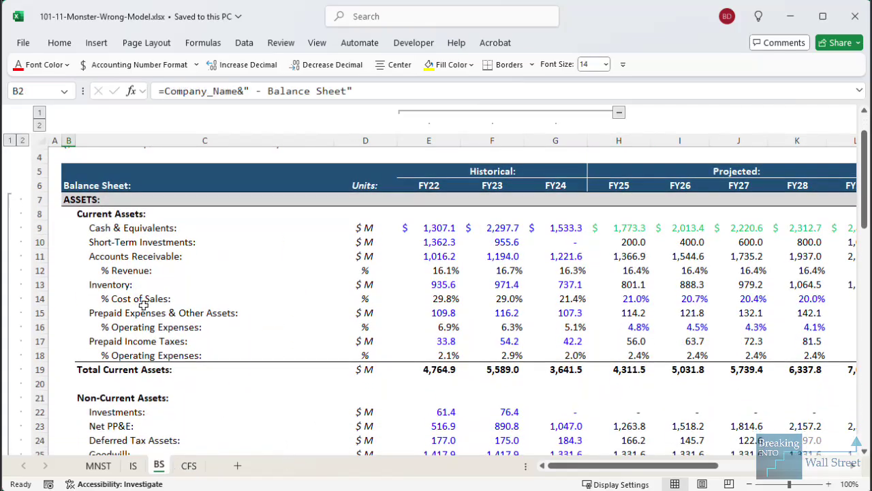
mouse_move(80, 247)
left_mouse_down()
mouse_move(702, 278)
mouse_move(714, 361)
left_mouse_up()
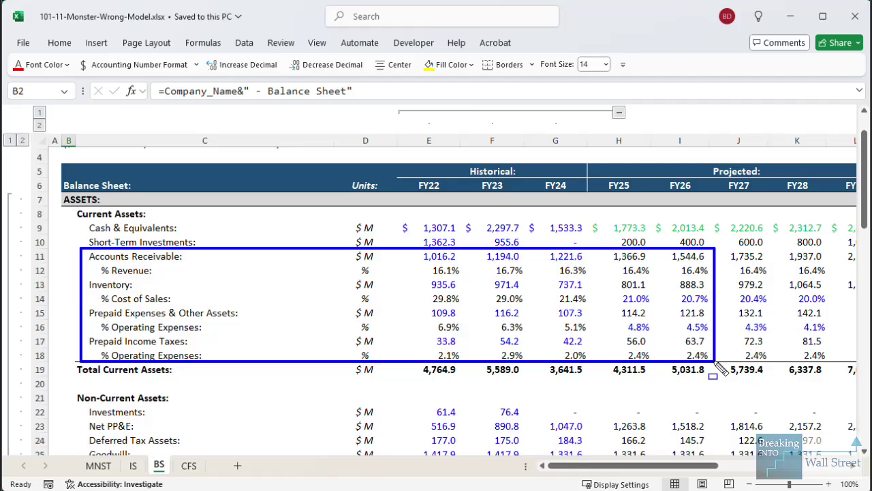
key("Escape")
- Inspect the FY25 Prepaid Expenses & Other Assets formula on the balance sheet
left_click(631, 326)
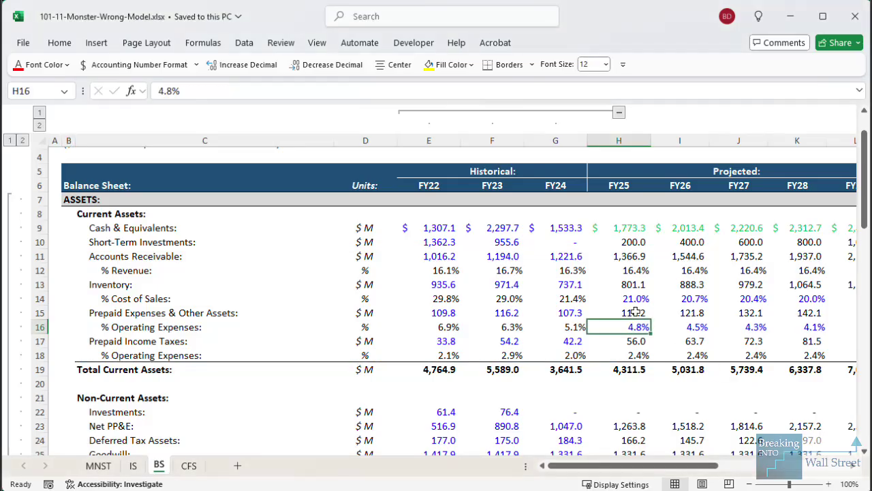
key("Up")
key("F2")
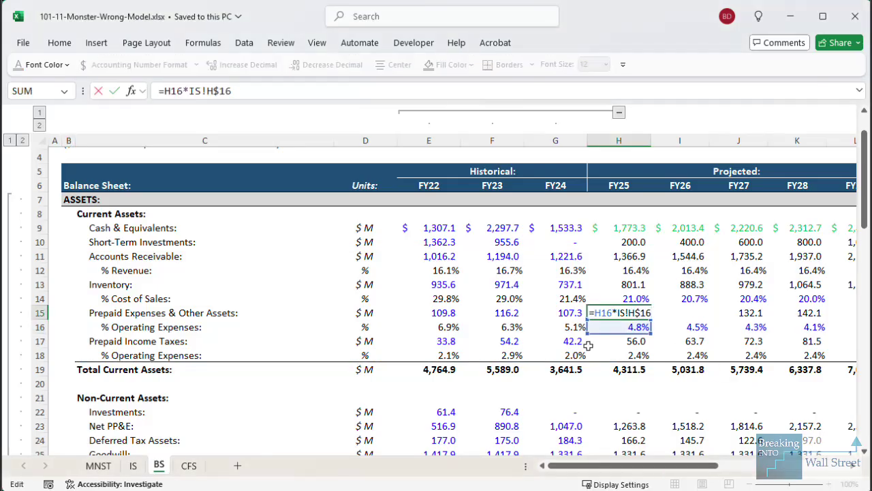
key("Escape")
- Inspect which cells the FY25 Total Current Assets formula adds up
left_click(627, 369)
key("F2")
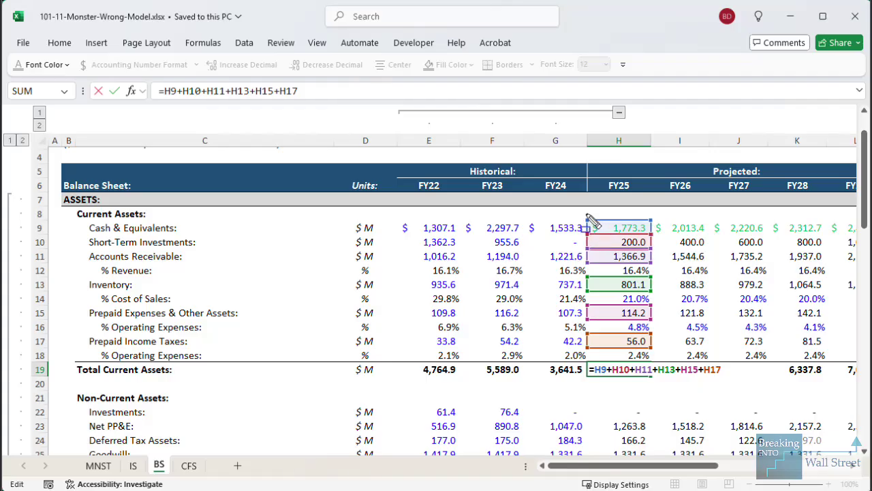
left_click_drag(587, 214, 661, 356)
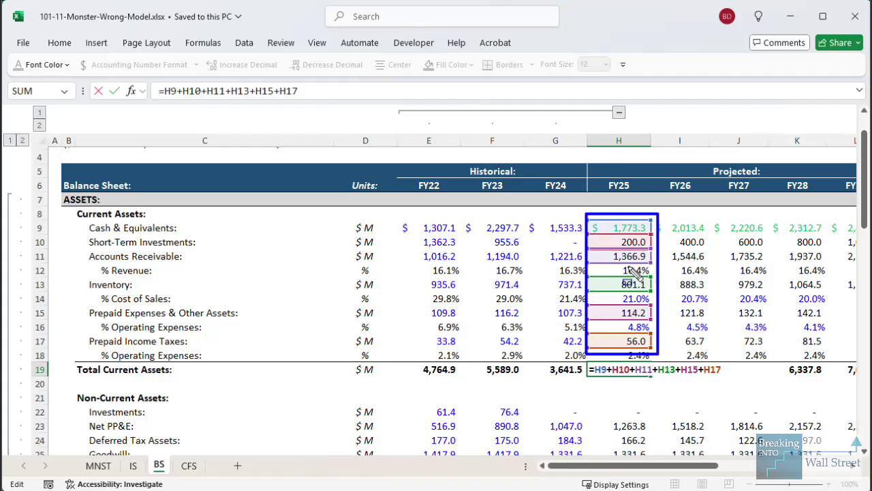
key("Escape")
key("Escape")
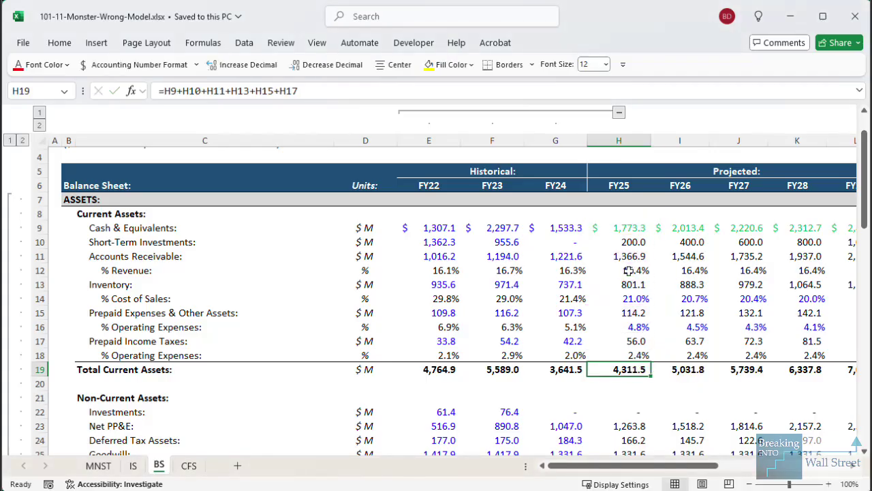
- Enter the trial formula =SUM(H9:H18) in H20, directly below the FY25 Total Current Assets
key("Down")
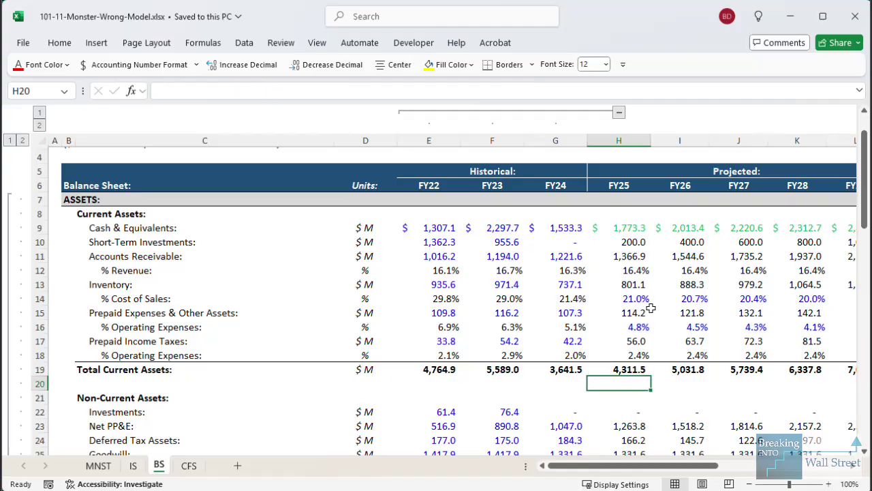
type("=SUM(")
key("Up")
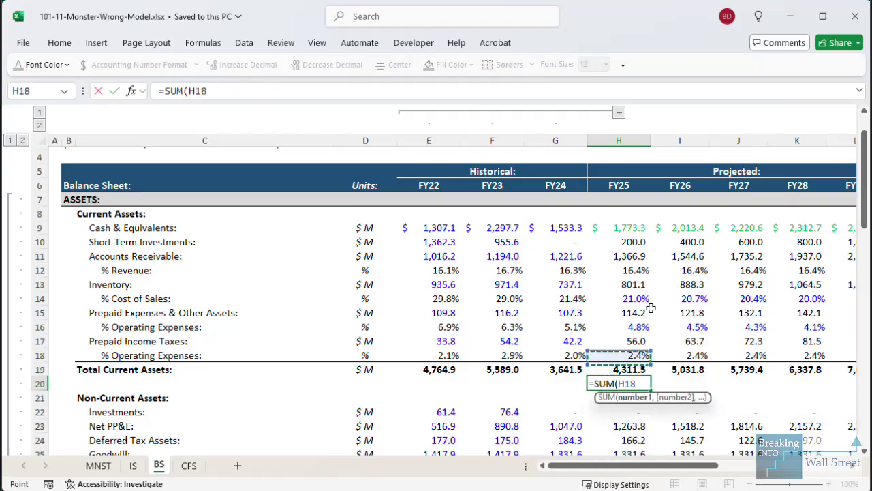
key("ctrl+shift+Up")
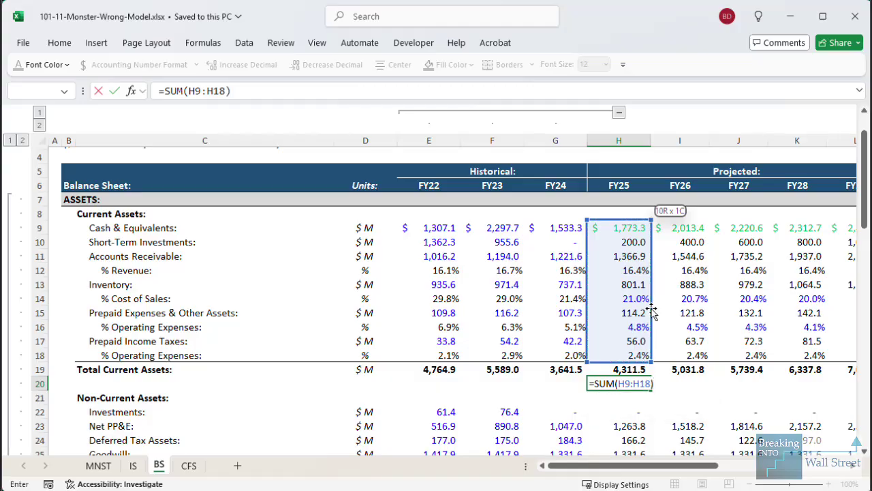
key("ctrl+Return")
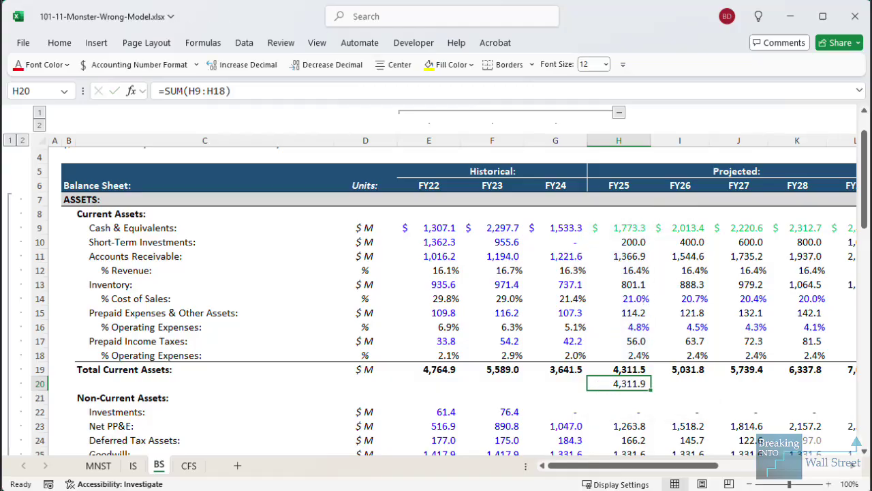
- Compare the trial sum with FY25 Total Current Assets, and delete the trial formula from H20
left_click_drag(585, 347, 655, 403)
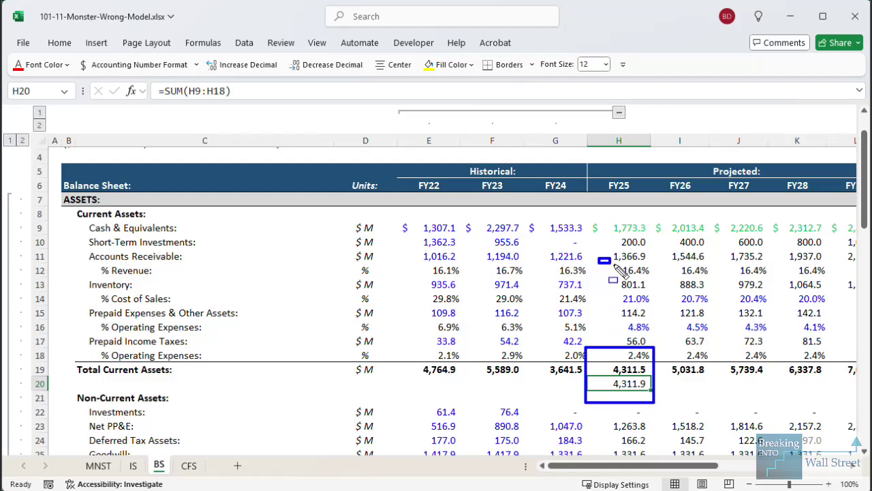
left_click_drag(598, 258, 653, 280)
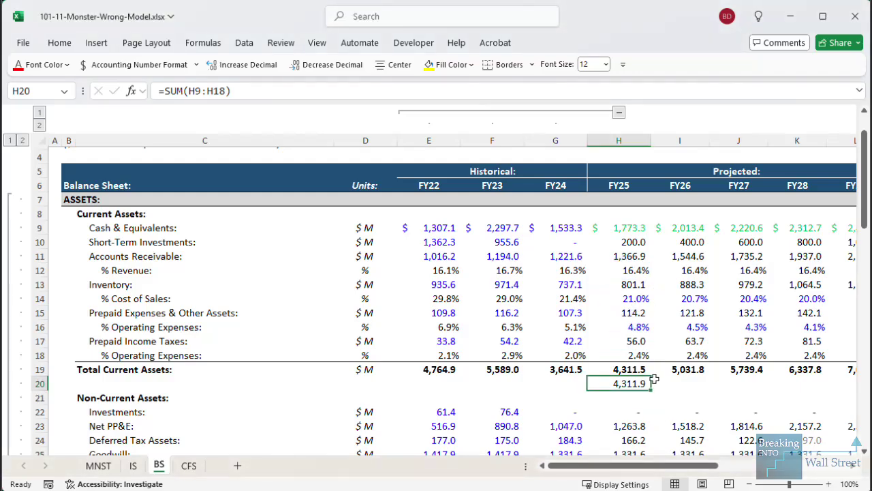
key("Delete")
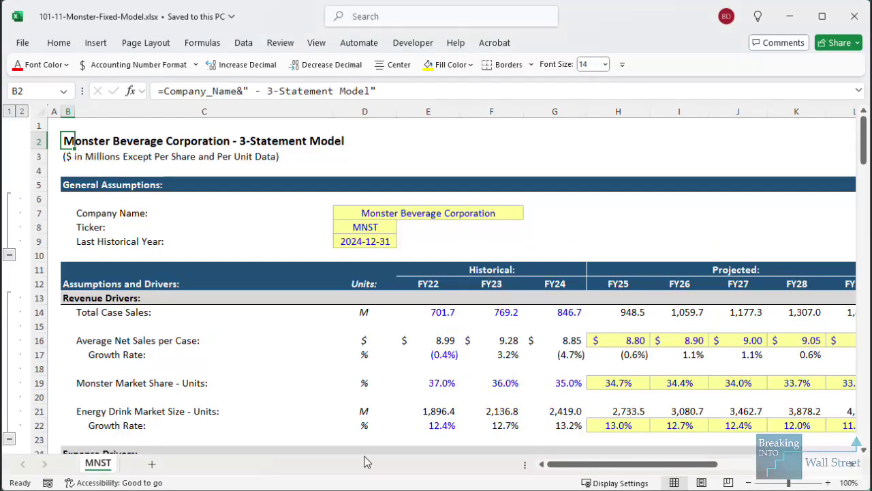
- Review the revenue and expense drivers in the 101-11-Monster-Fixed-Model workbook, down to the Balance Sheet Drivers section
scroll(396, 383, "down", 2)
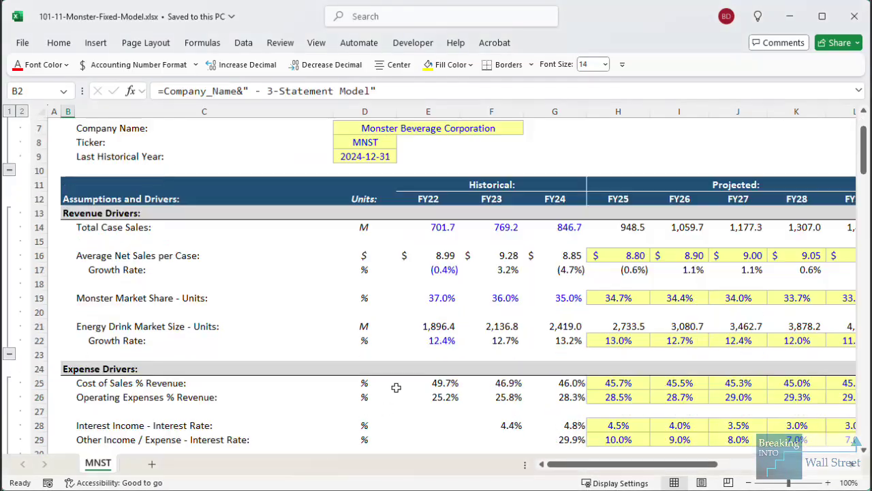
scroll(208, 321, "down", 4)
scroll(209, 321, "down", 3)
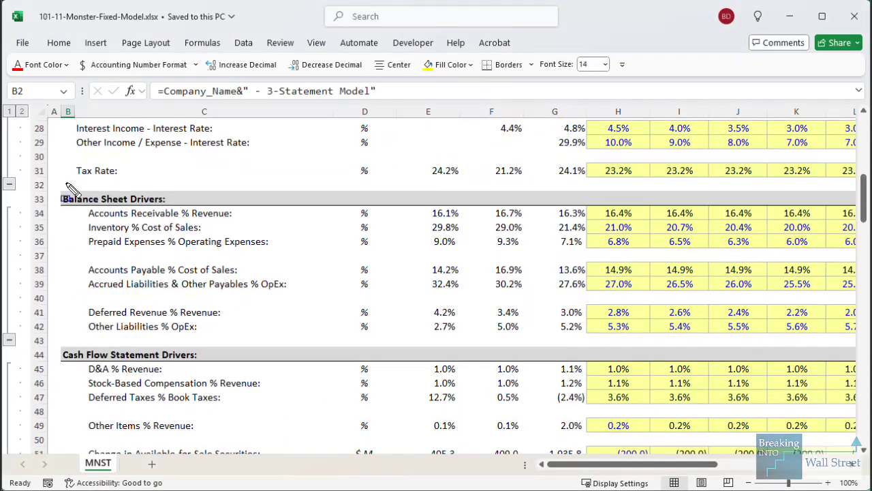
mouse_move(60, 180)
left_mouse_down()
mouse_move(740, 360)
mouse_move(775, 362)
left_mouse_up()
- Examine the FY25 to FY28 current asset projections in the fixed model's balance sheet
scroll(404, 284, "down", 17)
scroll(404, 284, "down", 2)
scroll(164, 200, "up", 1)
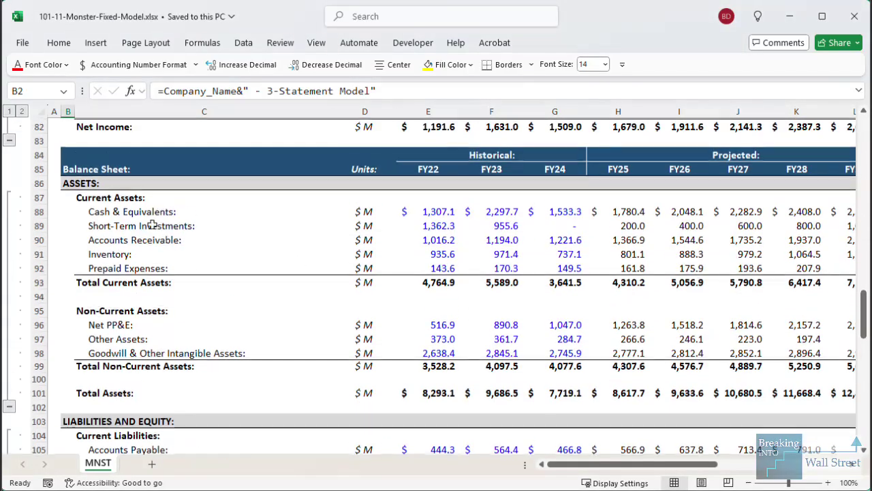
left_click_drag(651, 213, 824, 298)
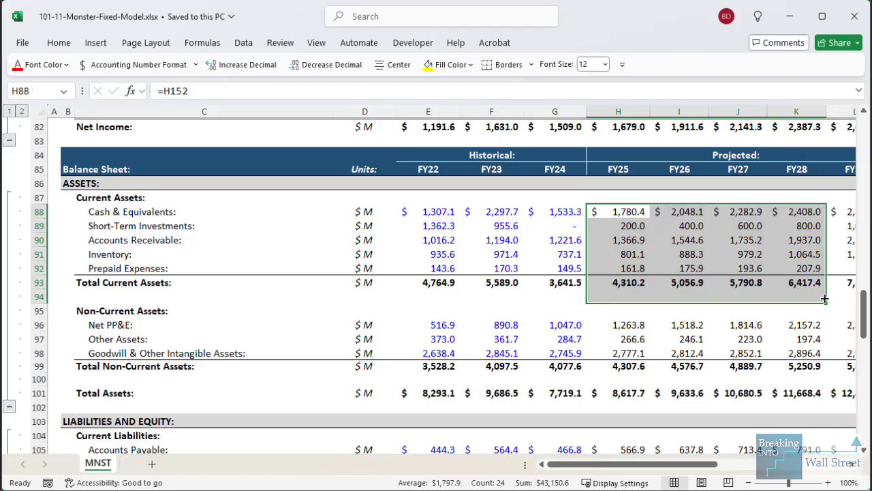
left_click(665, 244)
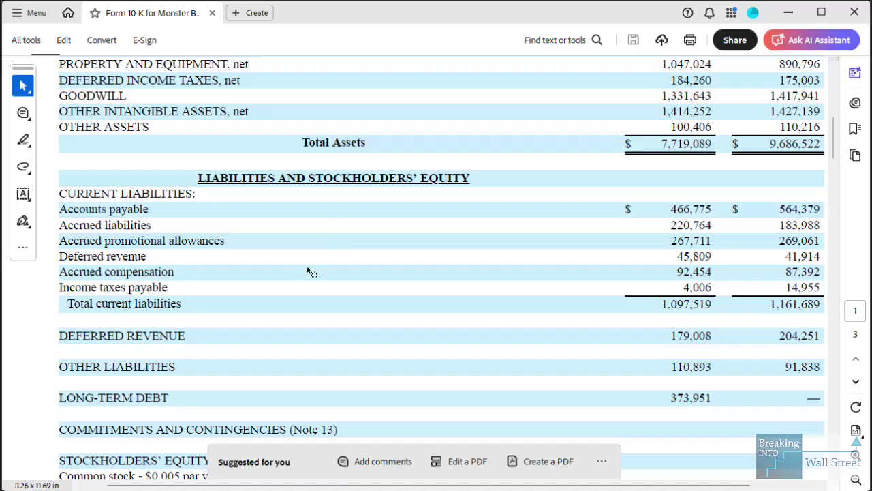
- Review the assets in the Monster Form 10-K's balance sheet, and examine its current liabilities line items
scroll(303, 277, "up", 5)
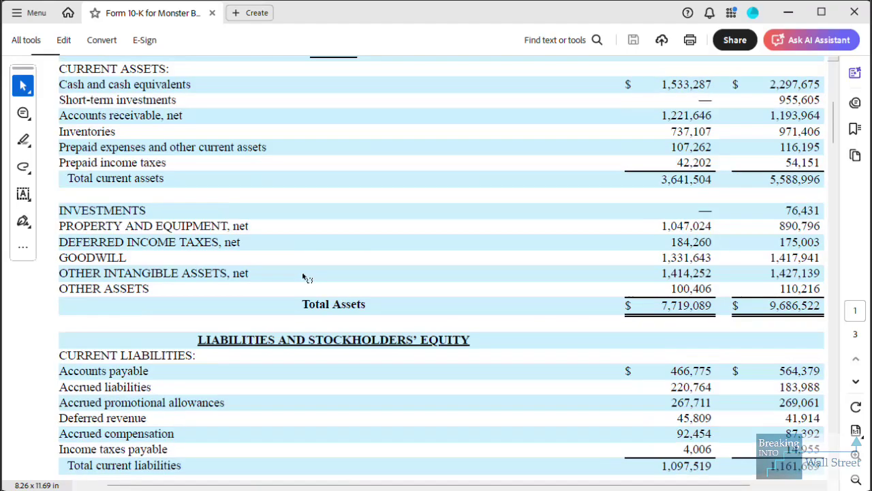
scroll(303, 274, "down", 5)
scroll(303, 273, "down", 2)
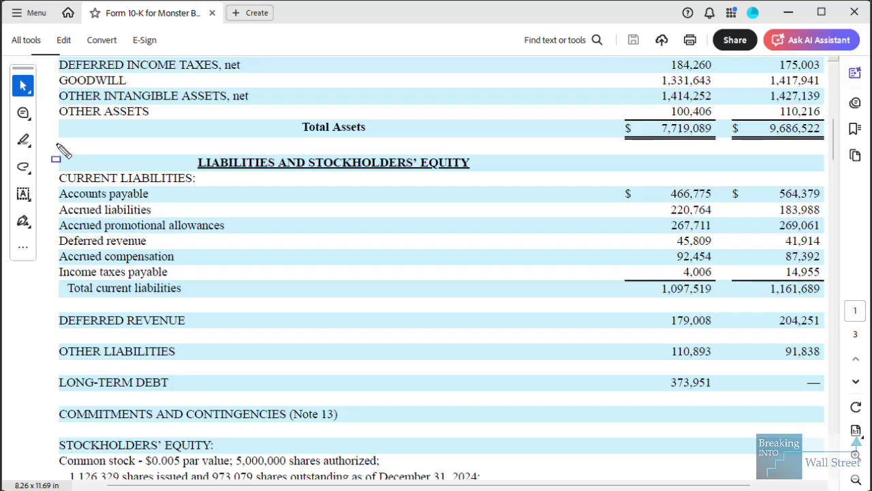
left_click_drag(56, 144, 727, 296)
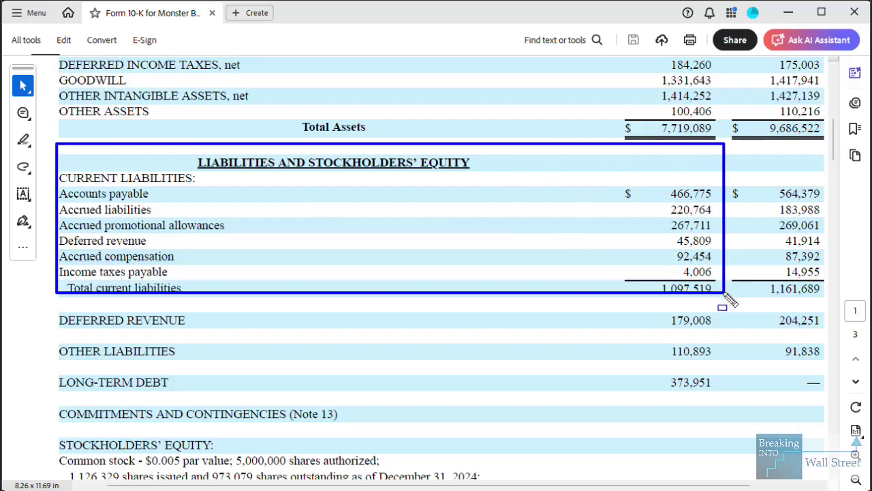
key("Escape")
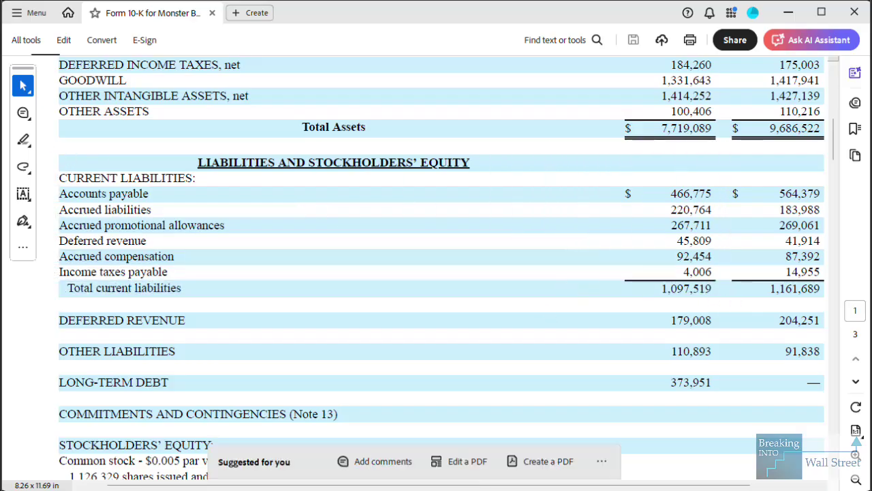
- Switch back to the 101-11-Monster-Wrong-Model workbook and examine the current liabilities lines on its balance sheet
key("alt+Tab")
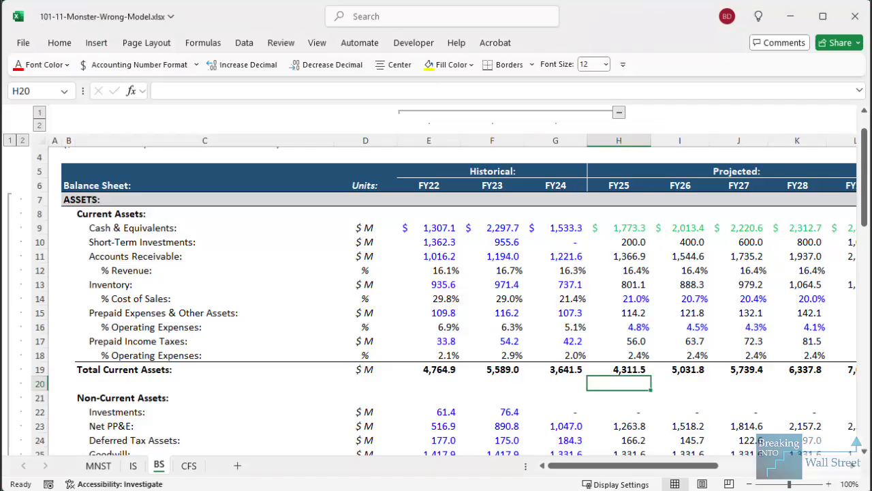
scroll(524, 402, "down", 4)
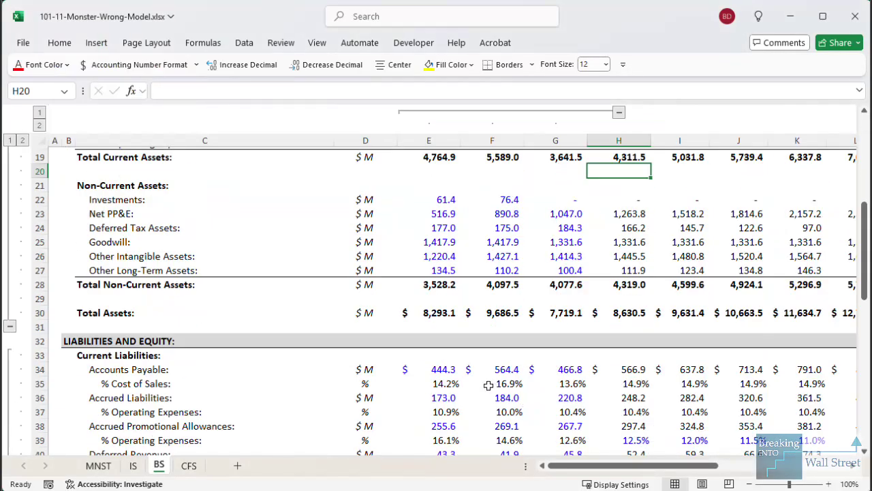
scroll(489, 385, "down", 4)
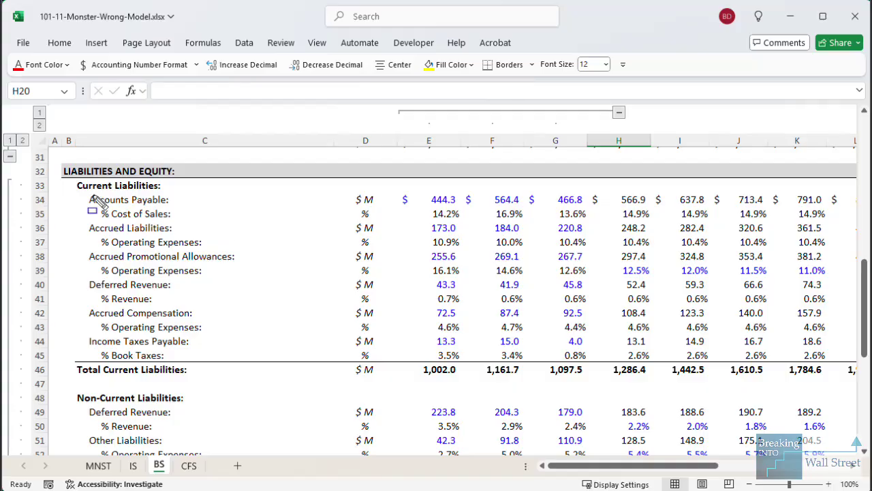
left_click_drag(77, 190, 694, 363)
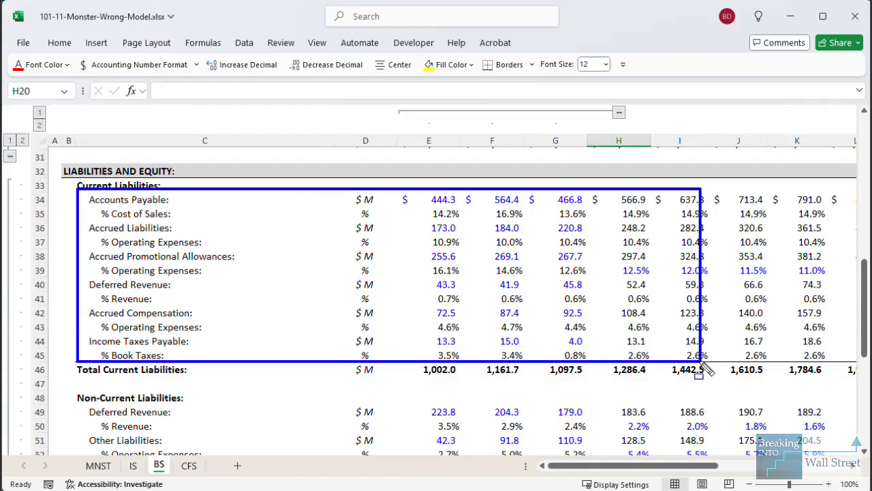
- Select the rows from Accounts Payable through Accrued Promotional Allowances on the balance sheet to review them
key("Escape")
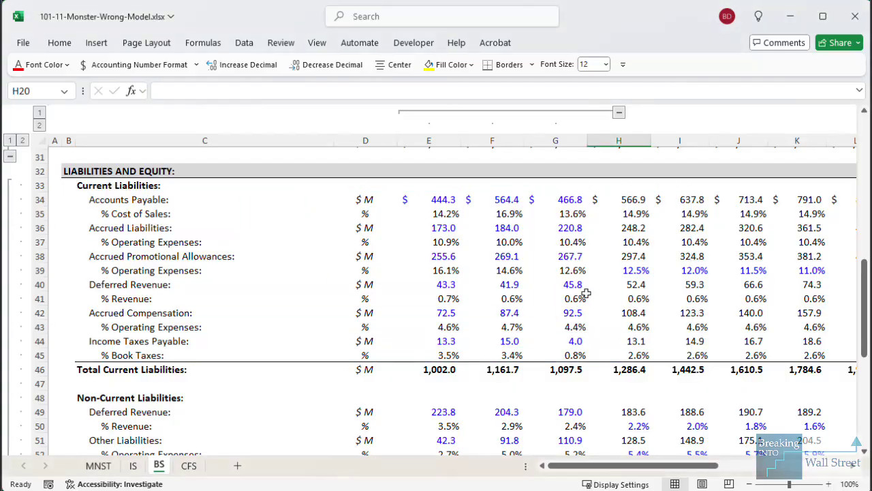
left_click(577, 270)
left_click(565, 201)
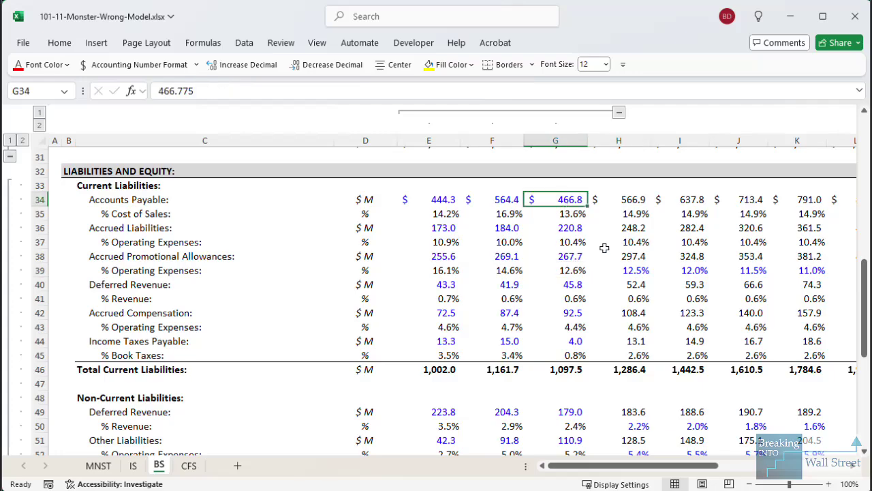
key("shift+space")
key("shift+Down")
key("shift+Down")
key("shift+Down")
key("shift+Down")
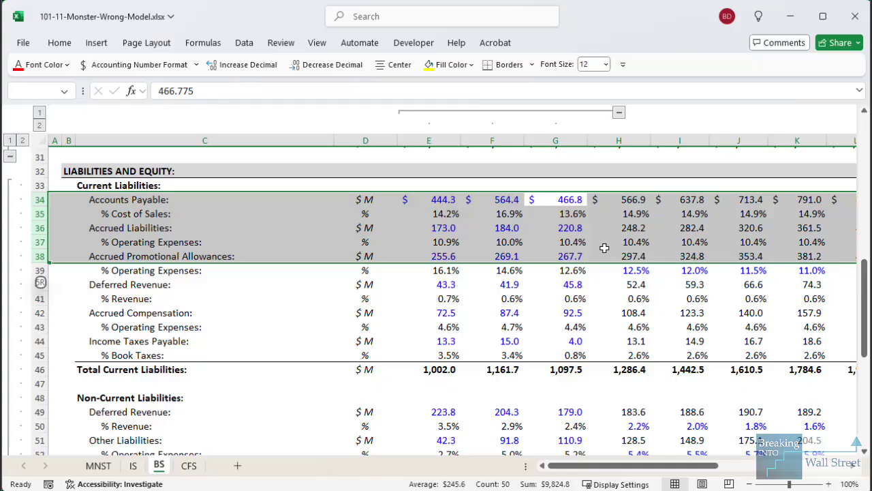
- Examine the Accrued Promotional Allowances row and the current Deferred Revenue row, selecting each one whole
left_click(590, 245)
left_click(576, 254)
key("shift+space")
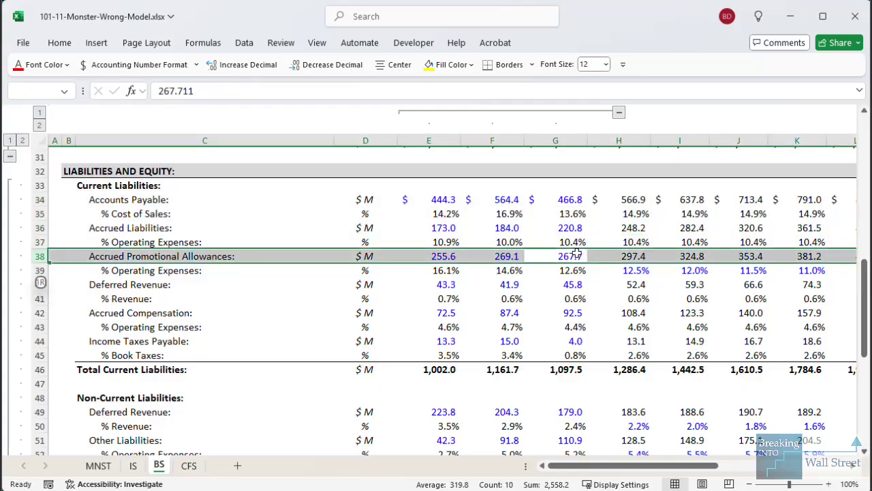
key("Down")
key("Down")
key("shift+space")
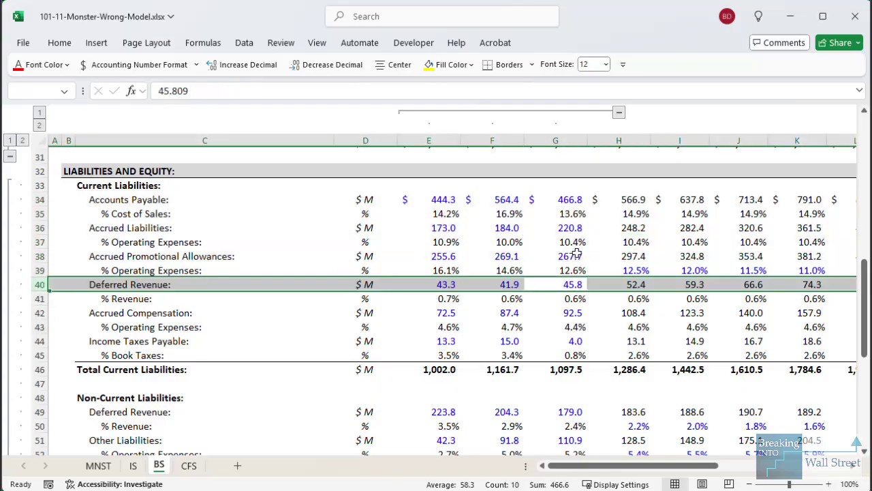
- Examine the non-current Deferred Revenue, Accrued Compensation and Income Taxes Payable rows, selecting each one whole
scroll(577, 259, "down", 1)
left_click(563, 369)
key("shift+space")
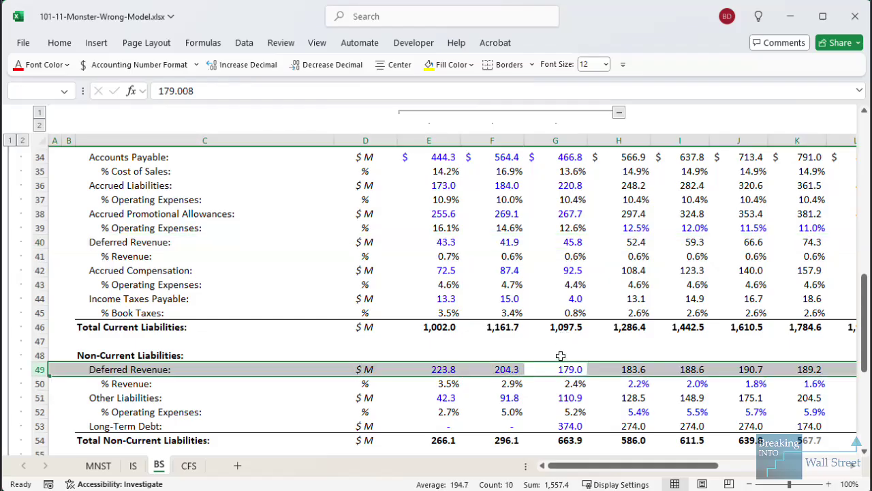
left_click(576, 268)
key("shift+space")
left_click(575, 298)
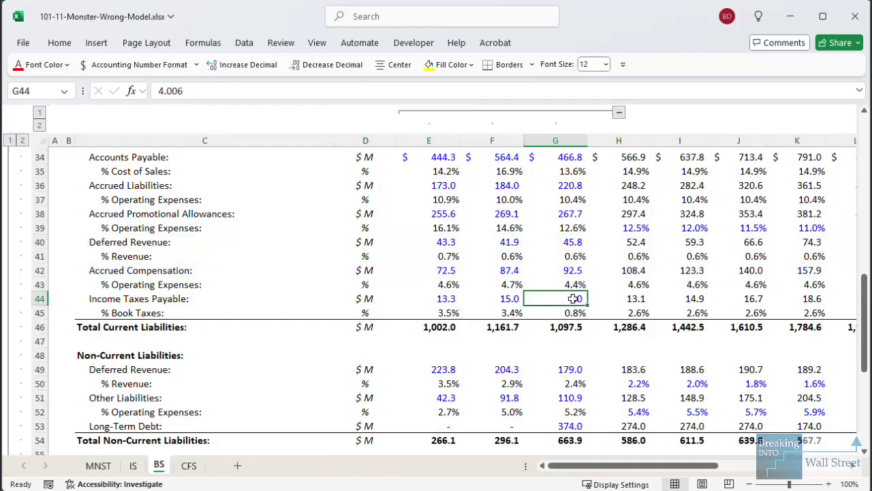
key("shift+space")
- Compare the Accrued Compensation, Income Taxes Payable, Accrued Promotional Allowances and Accrued Liabilities lines across FY22 to FY24
scroll(313, 314, "up", 1)
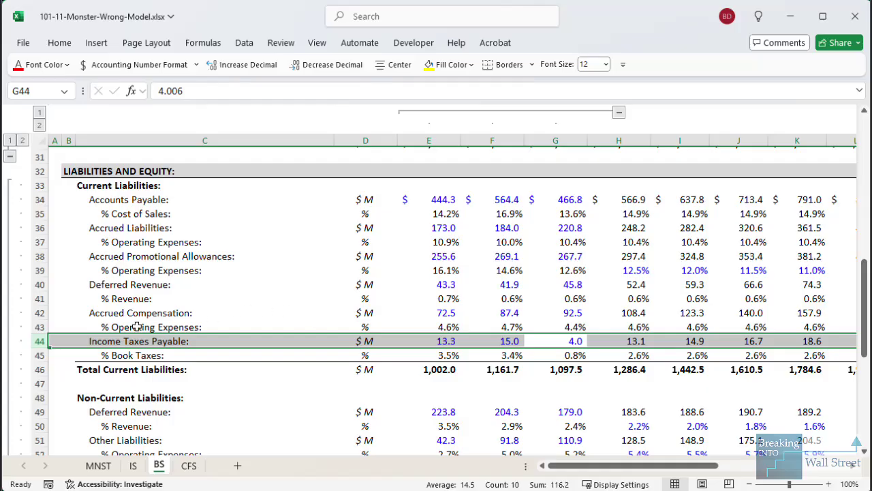
left_click_drag(83, 307, 609, 327)
mouse_move(89, 333)
left_mouse_down()
mouse_move(368, 372)
mouse_move(617, 364)
left_mouse_up()
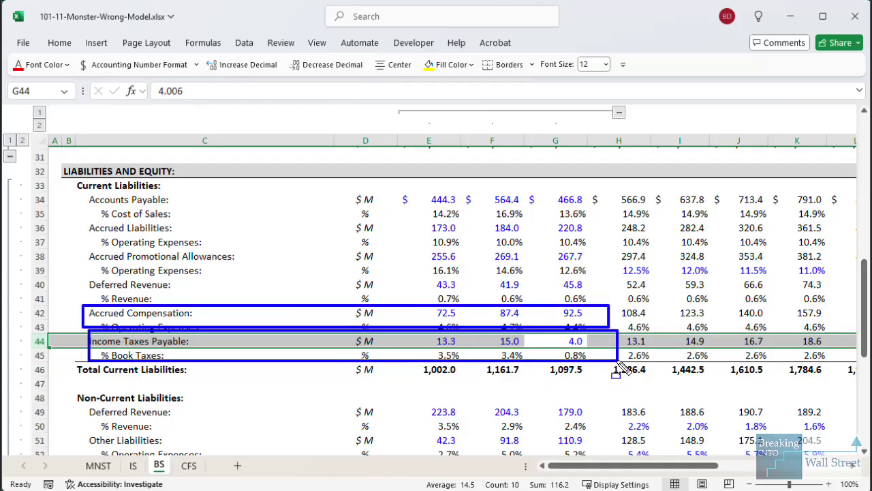
left_click_drag(89, 248, 590, 271)
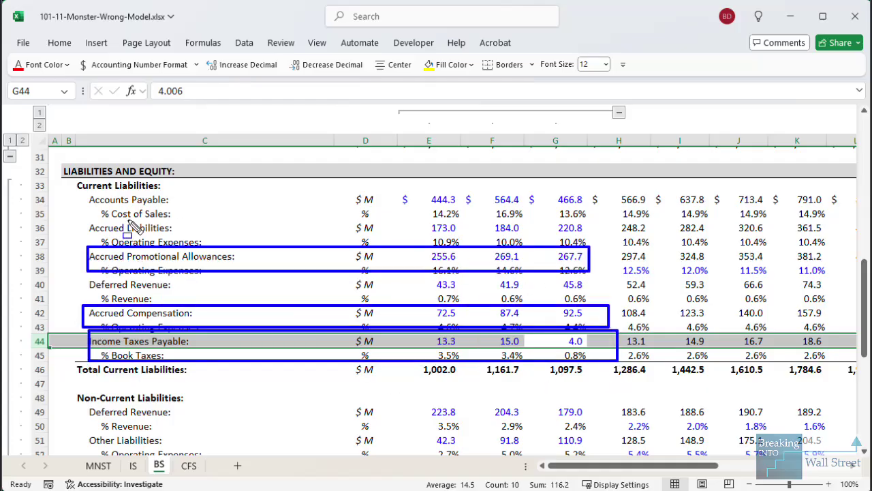
left_click_drag(88, 220, 622, 243)
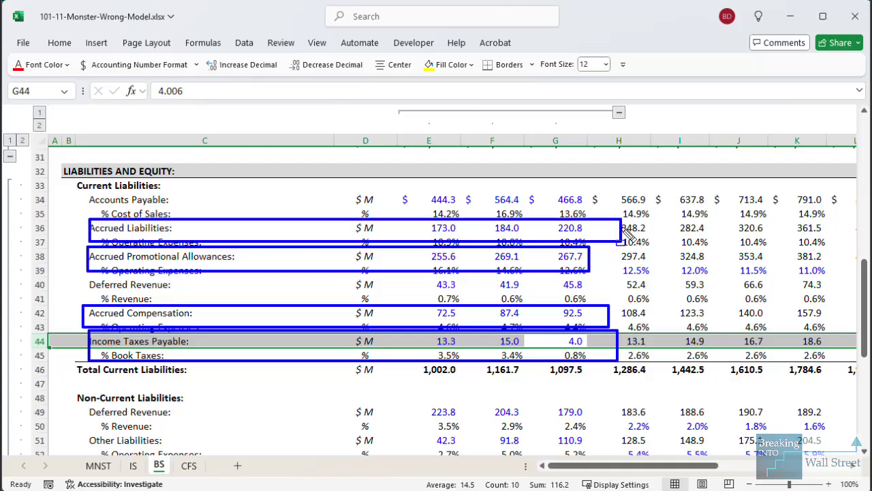
key("Escape")
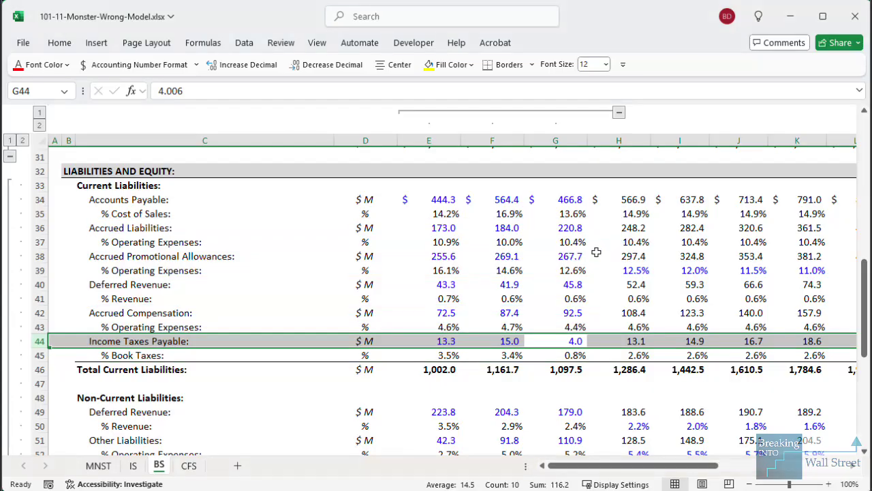
- Review the Changes in Operating Assets and Liabilities lines on the CFS sheet
left_click(222, 242)
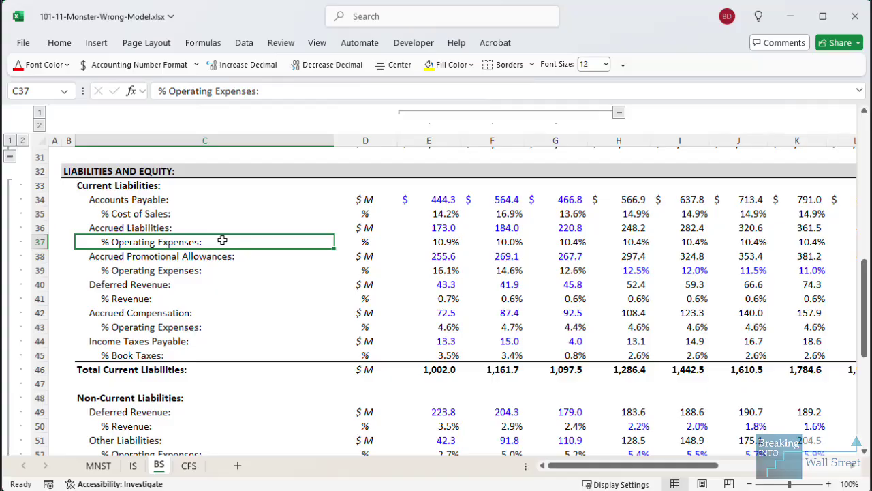
scroll(222, 242, "up", 10)
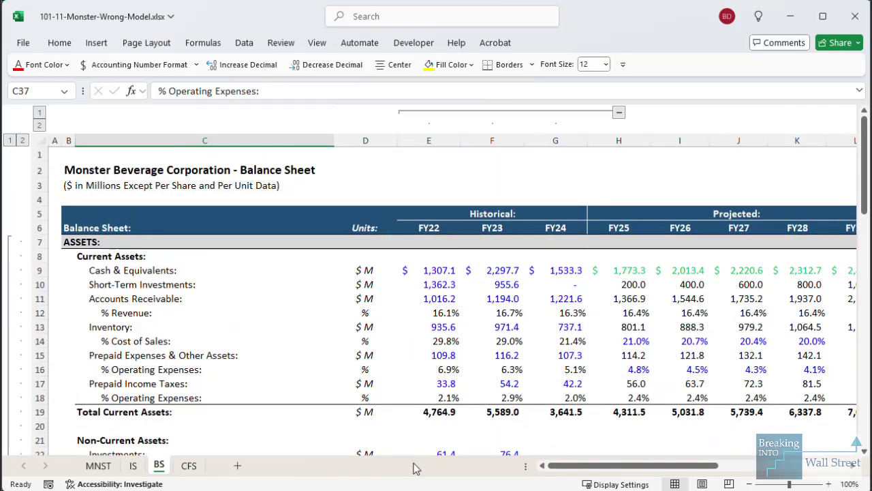
left_click(184, 466)
scroll(477, 298, "down", 6)
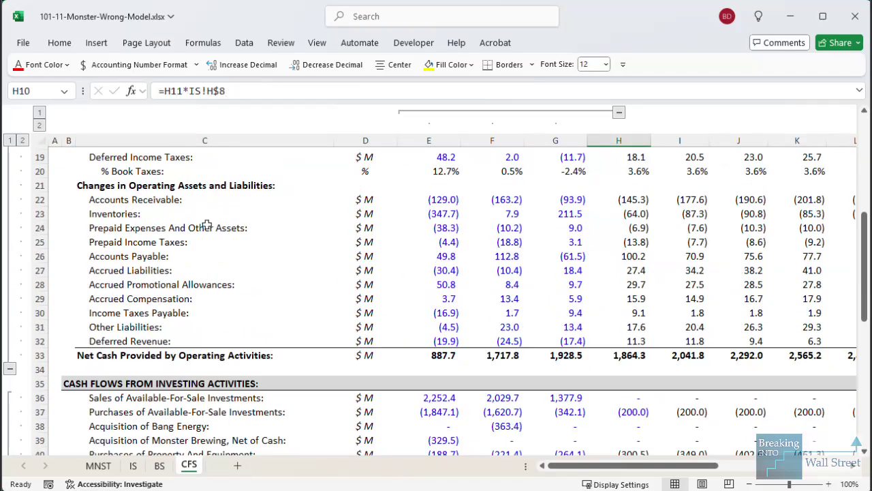
mouse_move(80, 186)
left_mouse_down()
mouse_move(713, 360)
mouse_move(720, 349)
left_mouse_up()
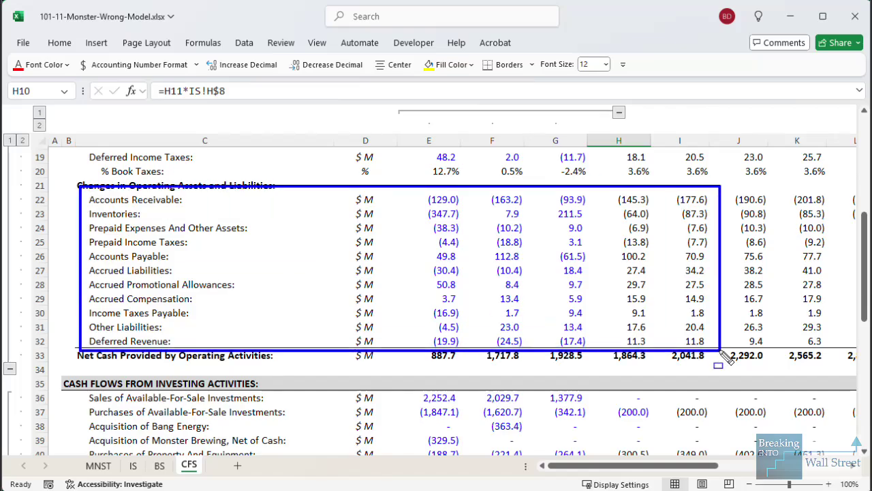
scroll(726, 357, "up", 6)
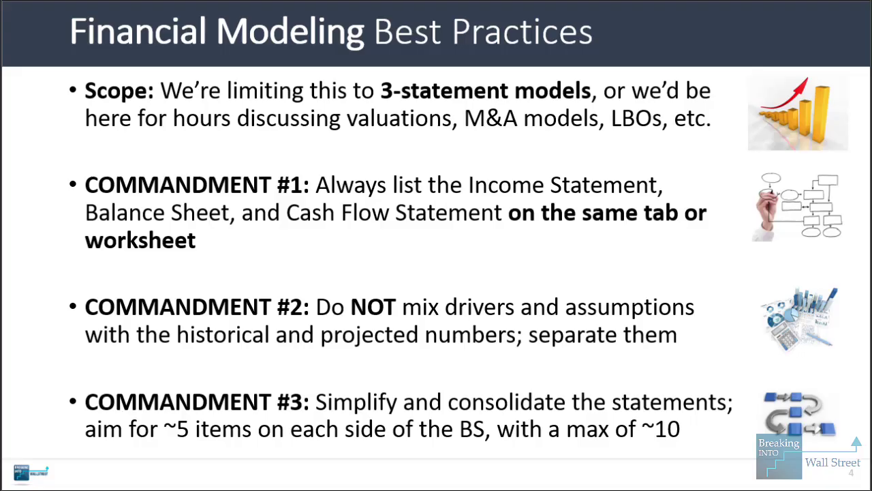
key("Right")
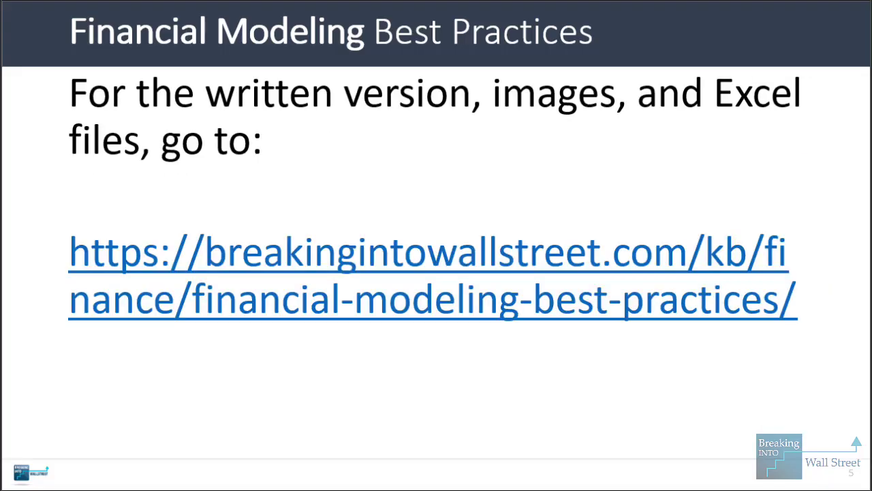
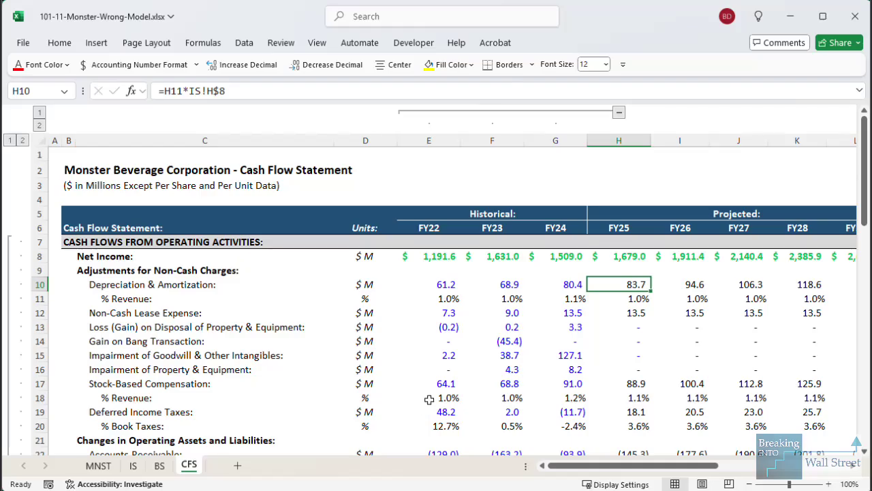
- Check the FY25 Stock-Based Compensation and Deferred Income Taxes formulas on the Cash Flow Statement
key("Down")
scroll(425, 400, "down", 1)
left_click(617, 339)
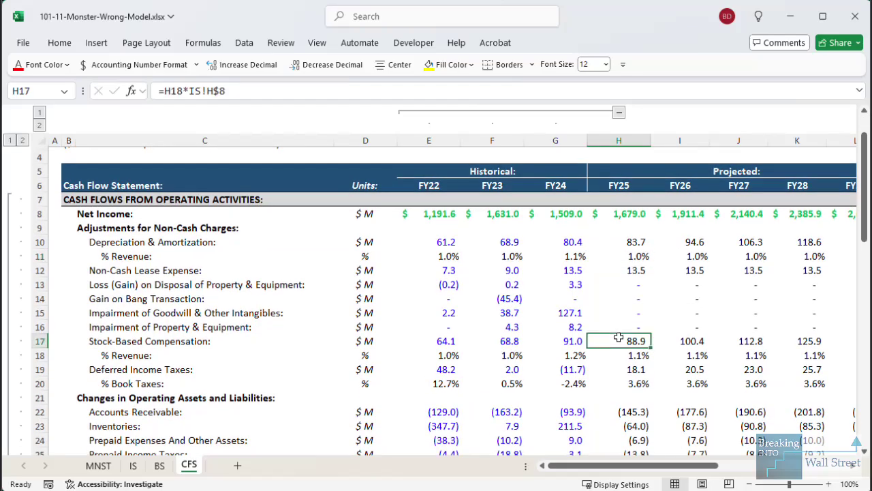
scroll(590, 383, "down", 1)
left_click(647, 331)
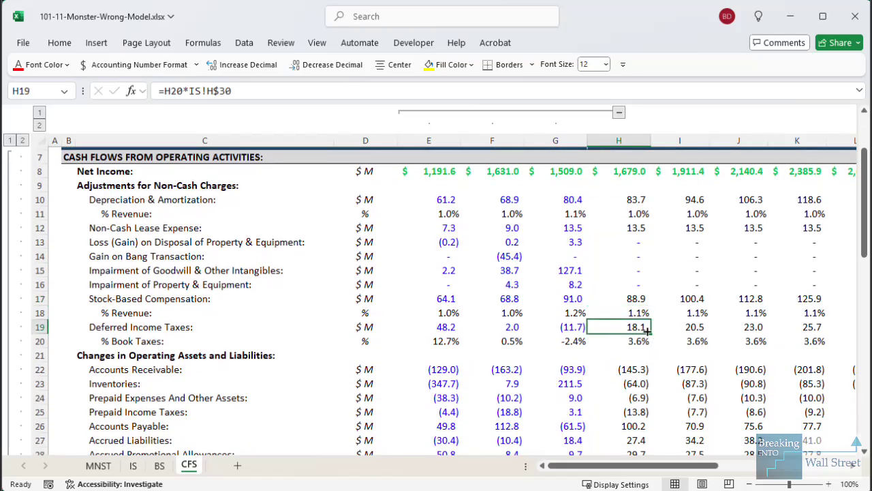
- Trace the precedents of the FY25 Deferred Income Taxes formula in H19, including its % Book Taxes driver, without changing it
key("F2")
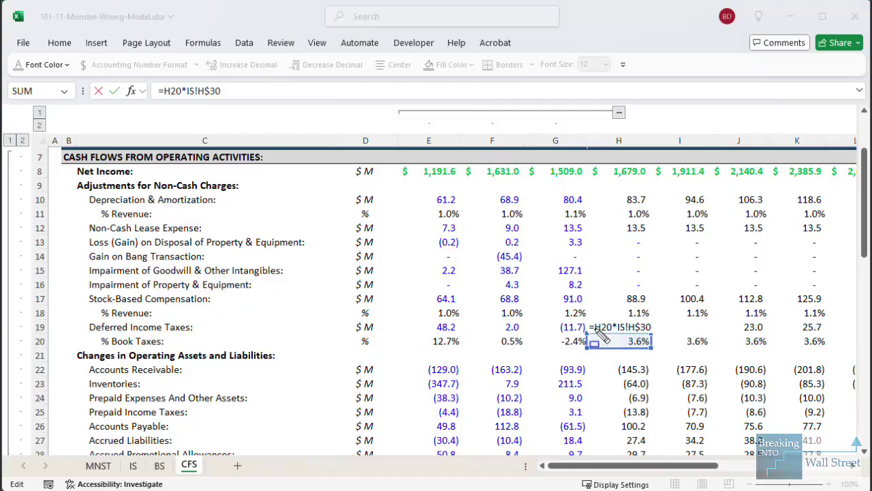
left_click_drag(586, 311, 671, 363)
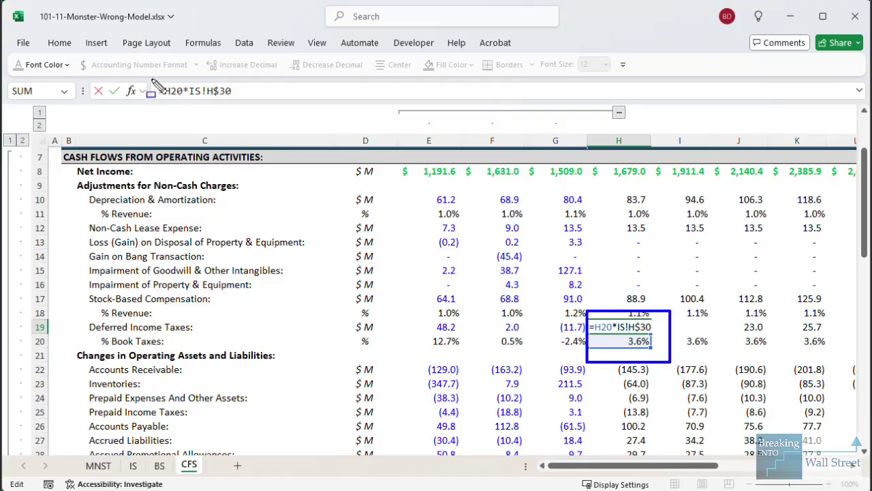
left_click_drag(151, 79, 245, 106)
key("Escape")
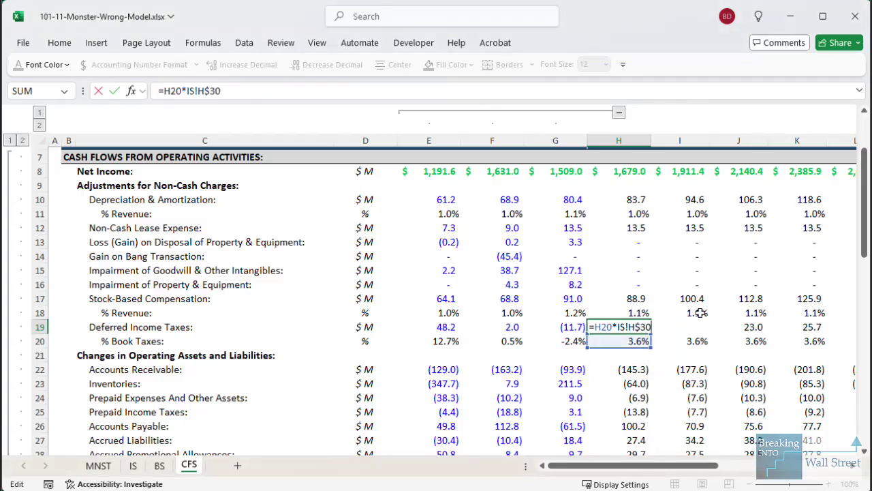
key("Escape")
key("Down")
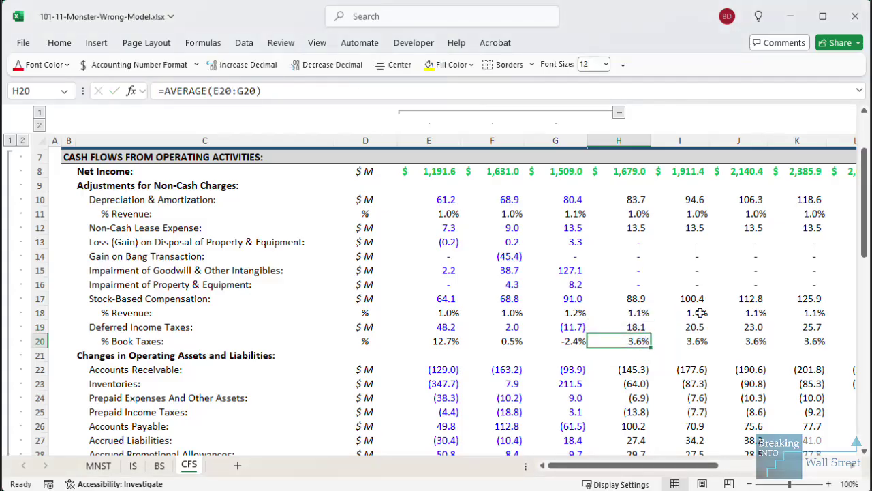
key("Up")
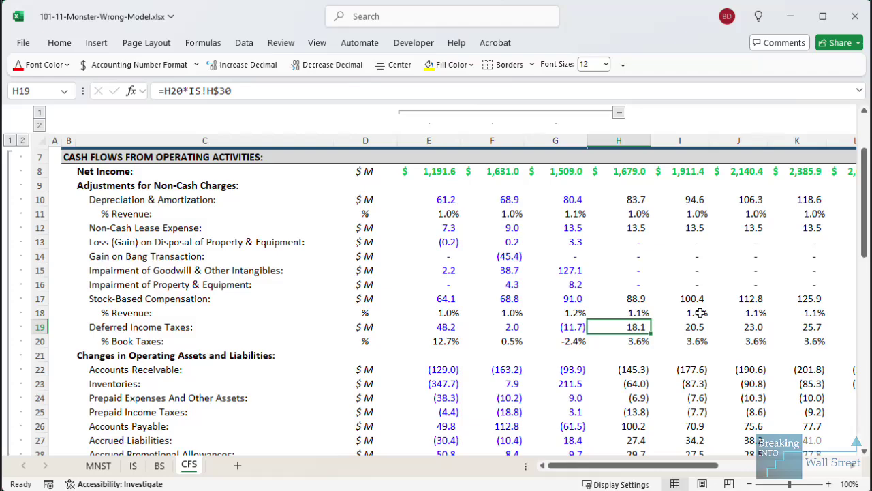
- Inspect the FY25 Net Cash Provided by Operating Activities formula in H33, and return to the FY25 Deferred Income Taxes cell
key("ctrl+Down")
key("ctrl+Down")
key("ctrl+Down")
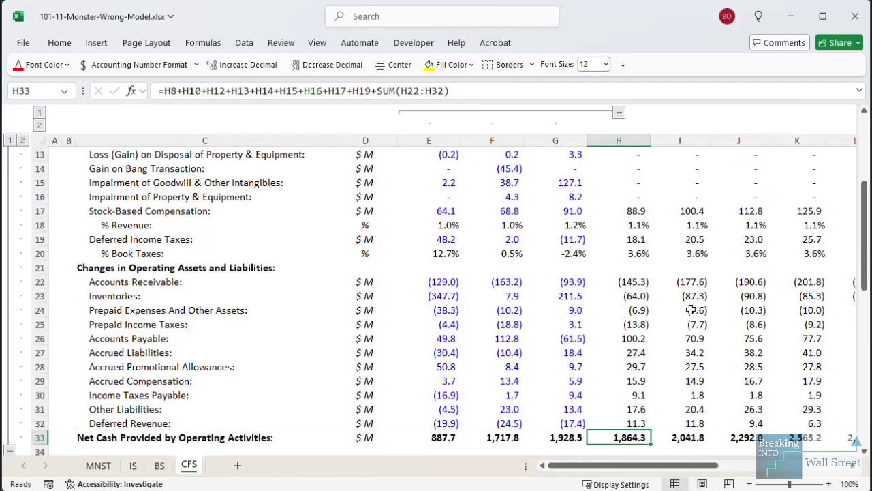
scroll(620, 319, "up", 1)
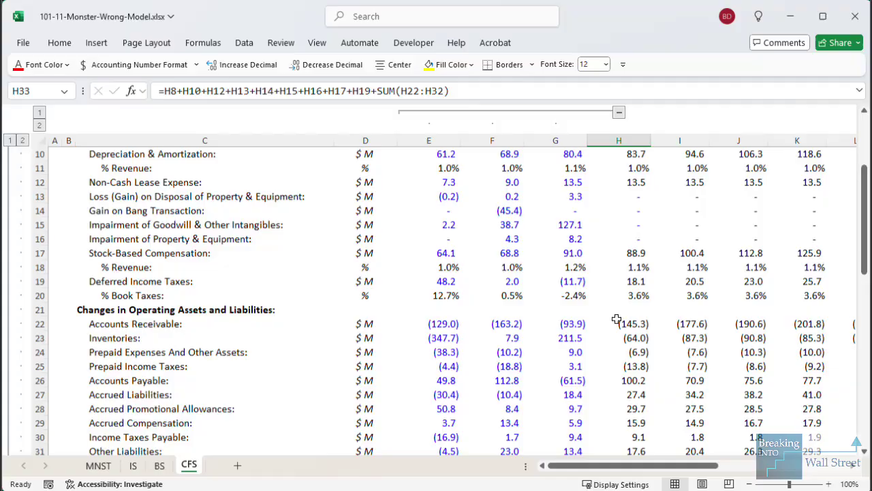
left_click(637, 284)
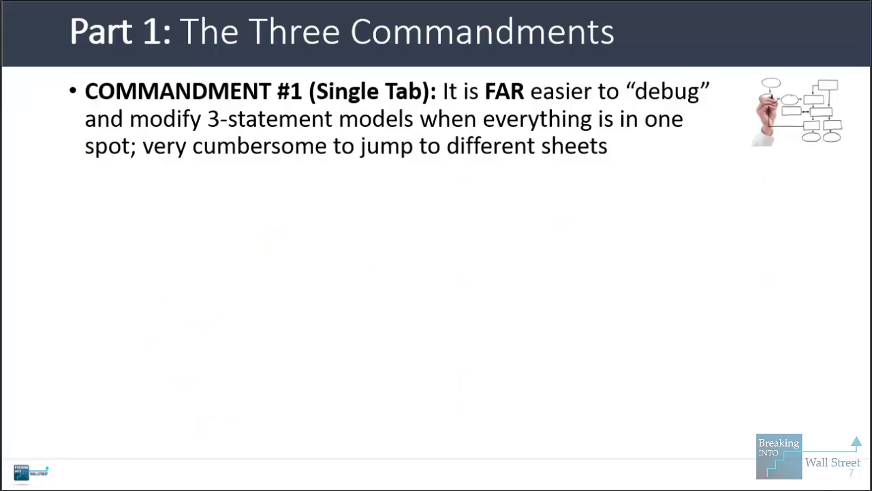
key("Right")
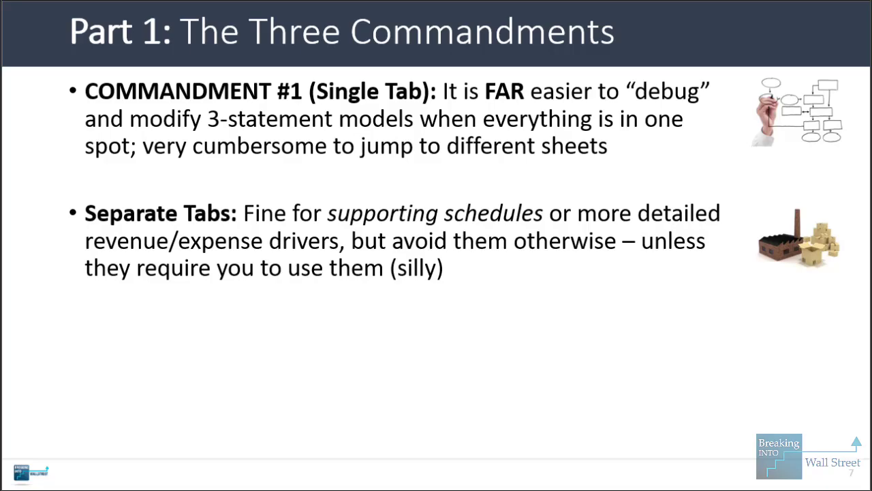
key("Right")
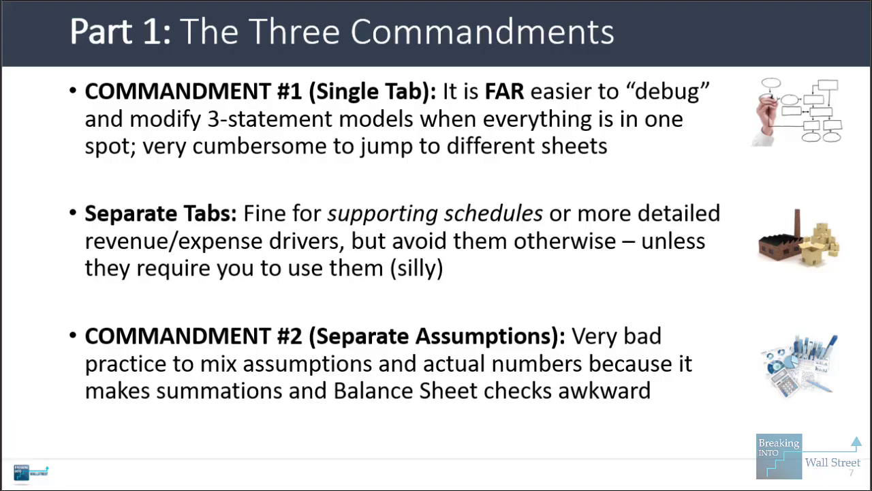
- Switch back to the 101-11-Monster-Wrong-Model workbook and enter =SUM(G8:G32) in G34, below FY24 Net Cash Provided by Operating Activities
key("alt+Tab")
scroll(592, 445, "down", 2)
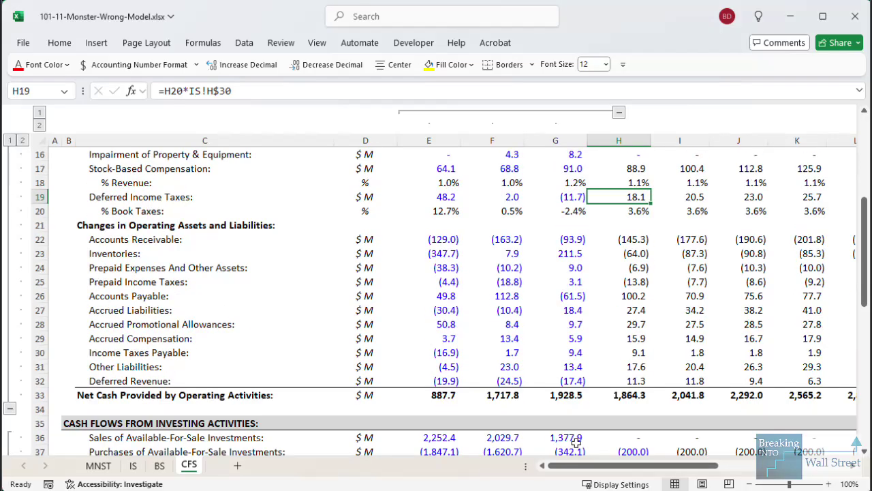
left_click(576, 409)
type("=SUM")
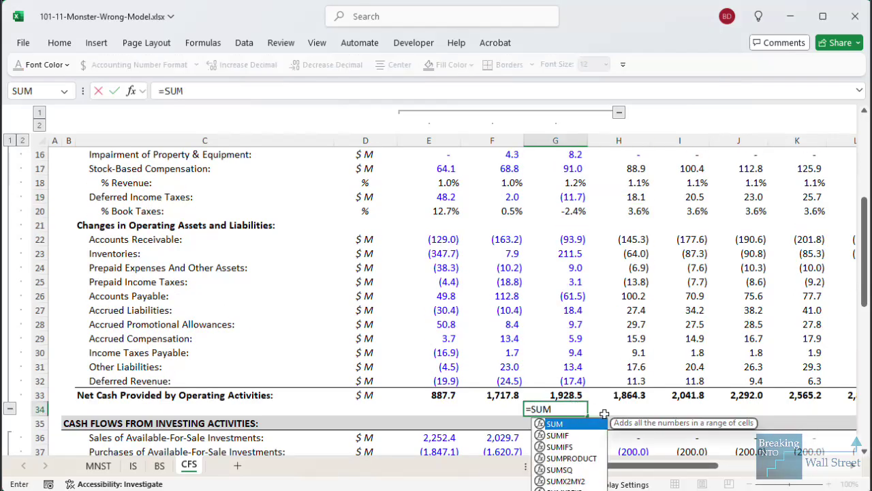
type("(")
key("Up")
key("Up")
key("ctrl+shift+Up")
key("ctrl+shift+Up")
key("ctrl+shift+Up")
key("shift+Up")
key("shift+Up")
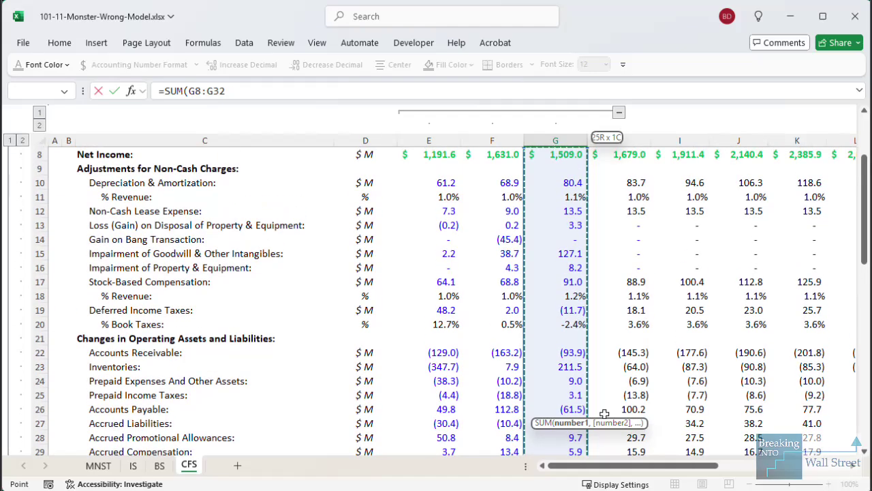
key("ctrl+Return")
scroll(589, 415, "down", 1)
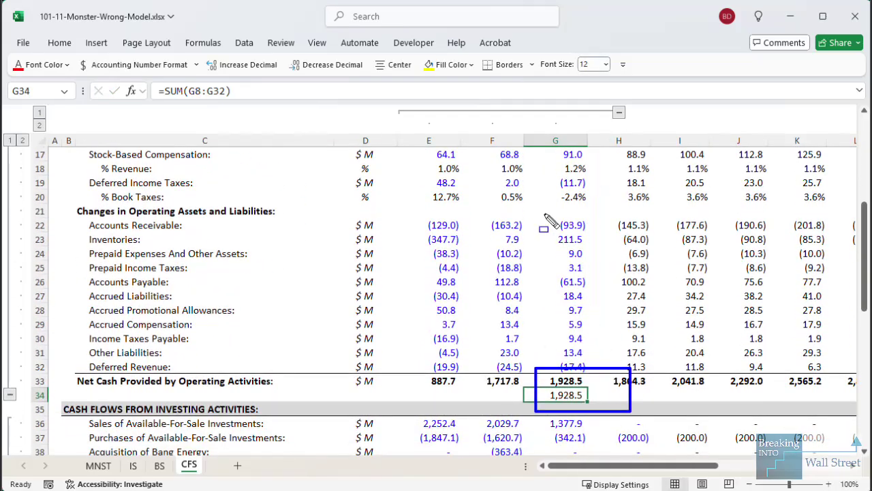
- Delete the test sum in G34 below FY24 Net Cash Provided by Operating Activities
left_click_drag(537, 188, 590, 203)
left_click_drag(544, 148, 593, 175)
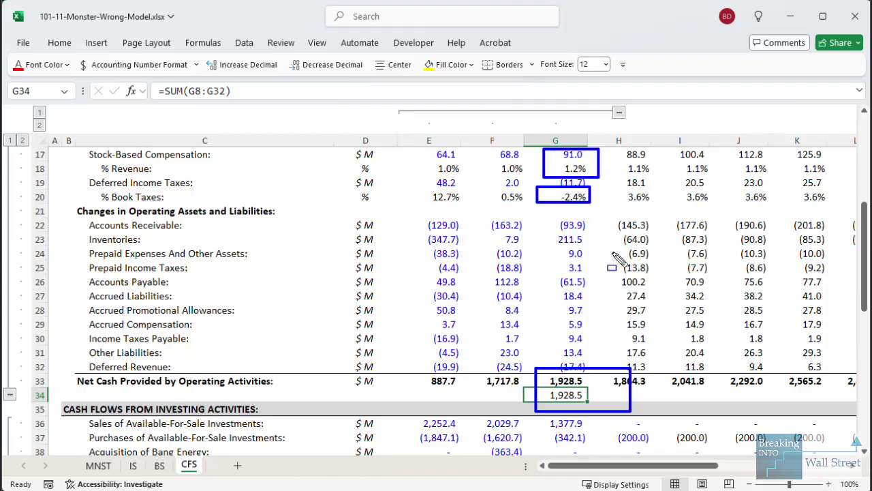
key("Escape")
key("Delete")
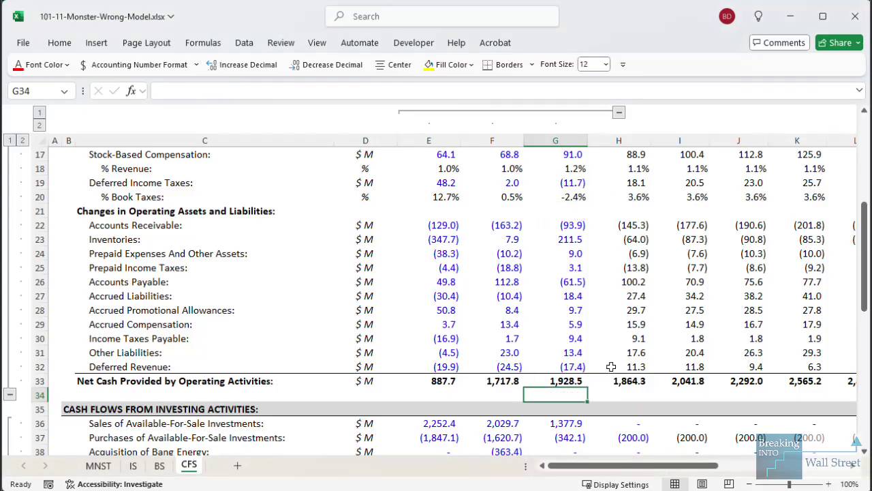
- Inspect the FY24 Depreciation & Amortization % Revenue formula in G11 of the Cash Flow Statement
scroll(610, 364, "up", 5)
left_click(571, 297)
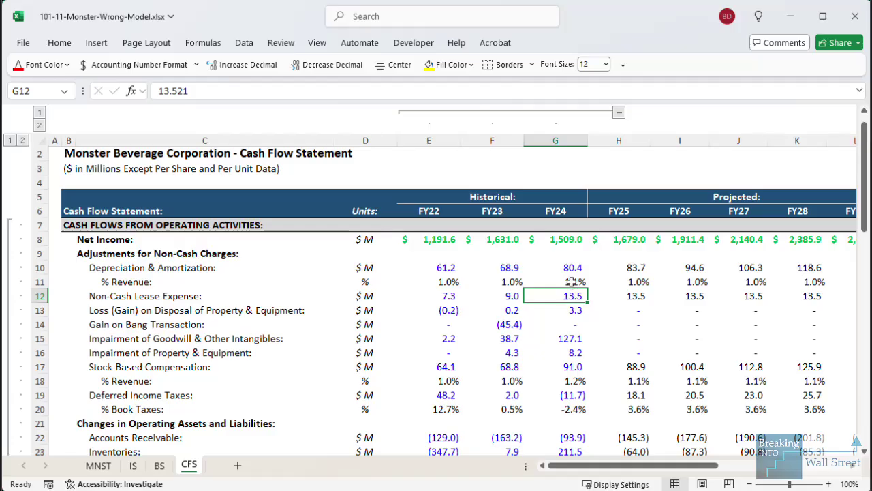
left_click(571, 280)
scroll(551, 321, "down", 1)
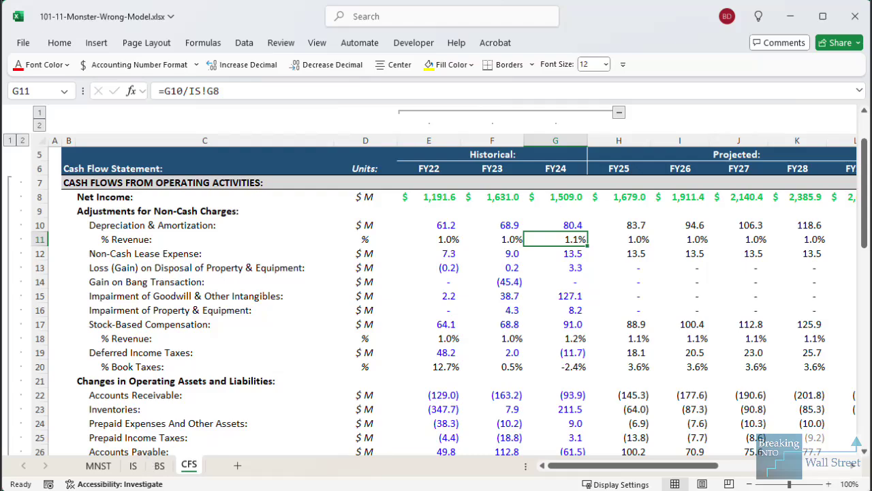
- Review how the assumptions and line items are spread across the MNST, IS and BS sheets
left_click(98, 465)
scroll(293, 338, "down", 2)
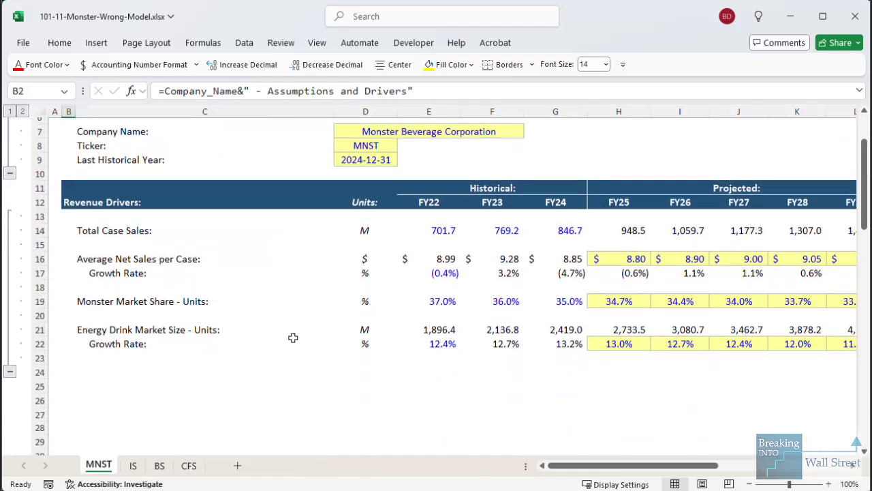
left_click(133, 466)
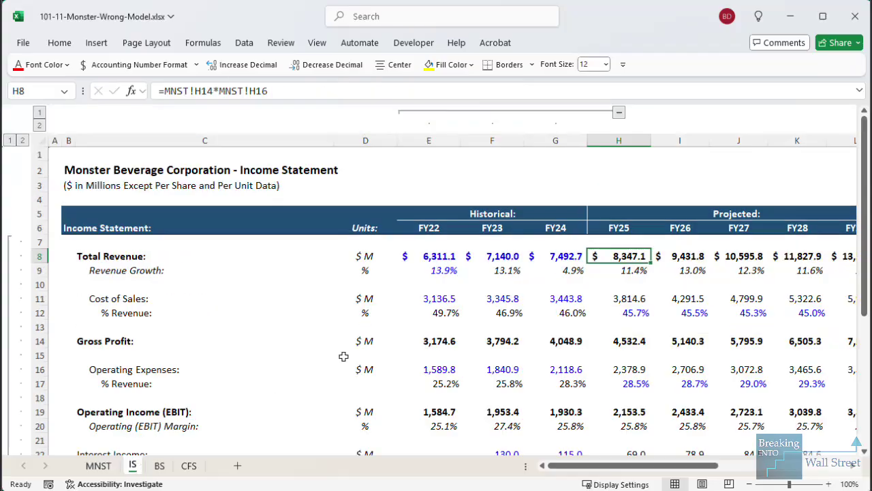
scroll(344, 356, "down", 5)
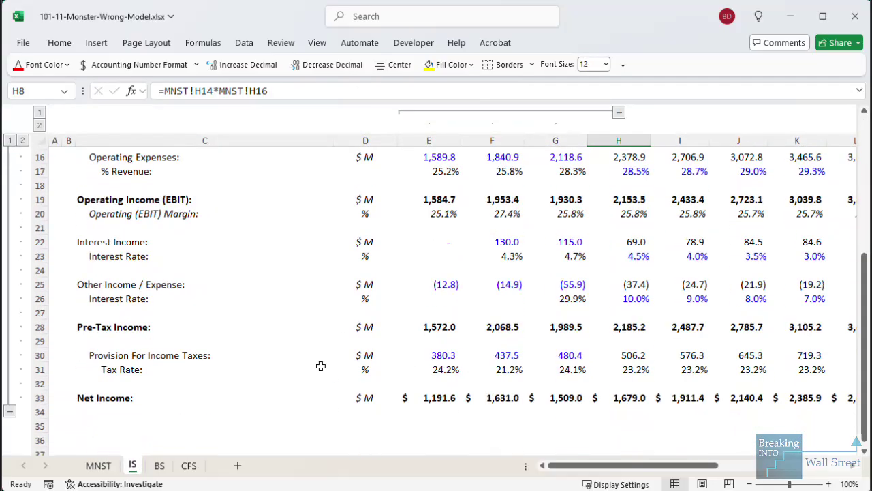
scroll(320, 366, "up", 5)
left_click(159, 465)
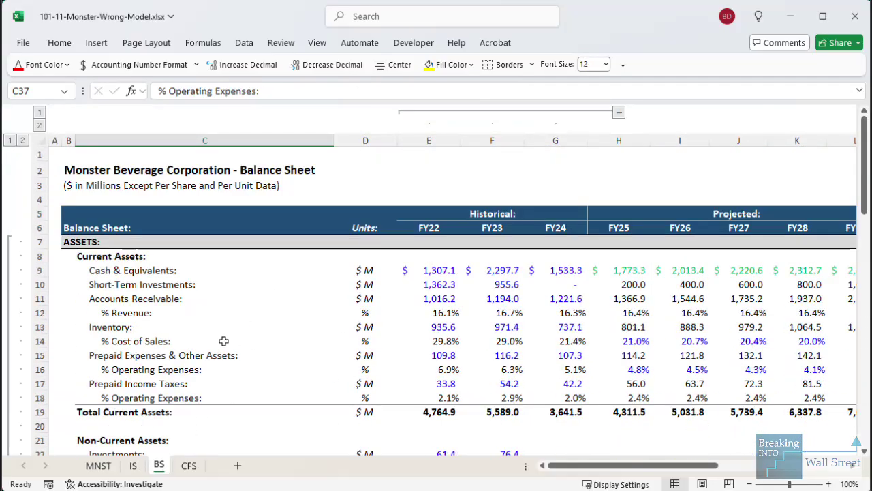
scroll(223, 341, "down", 4)
scroll(223, 341, "up", 4)
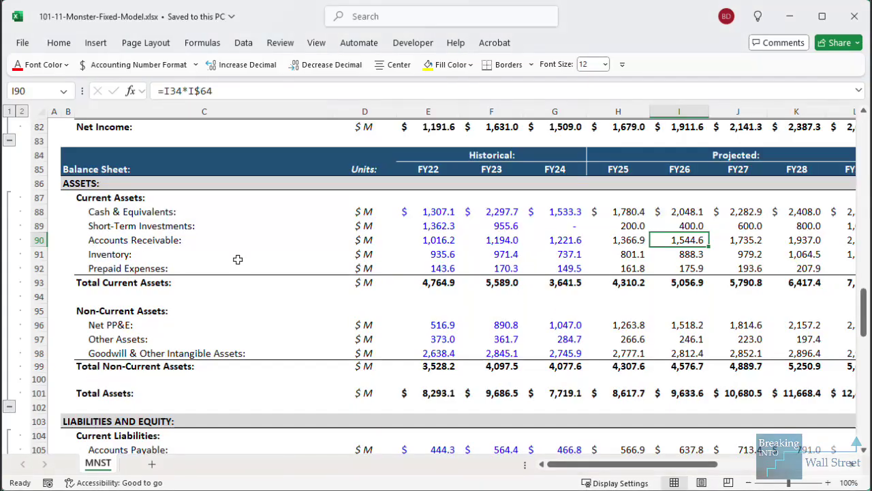
- Switch to the 101-11-Monster-Fixed-Model workbook and review the revenue, expense, Balance Sheet and Cash Flow Statement drivers above the statements
scroll(235, 261, "up", 20)
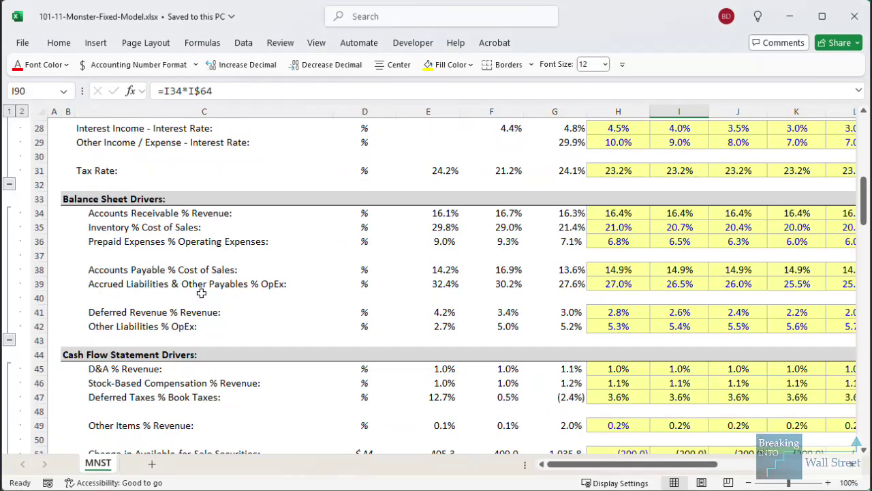
scroll(331, 293, "up", 7)
scroll(485, 359, "down", 2)
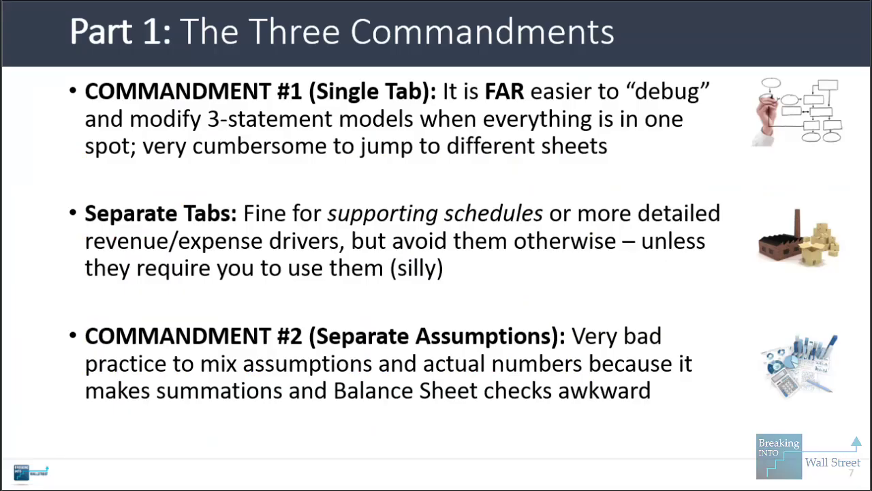
key("Right")
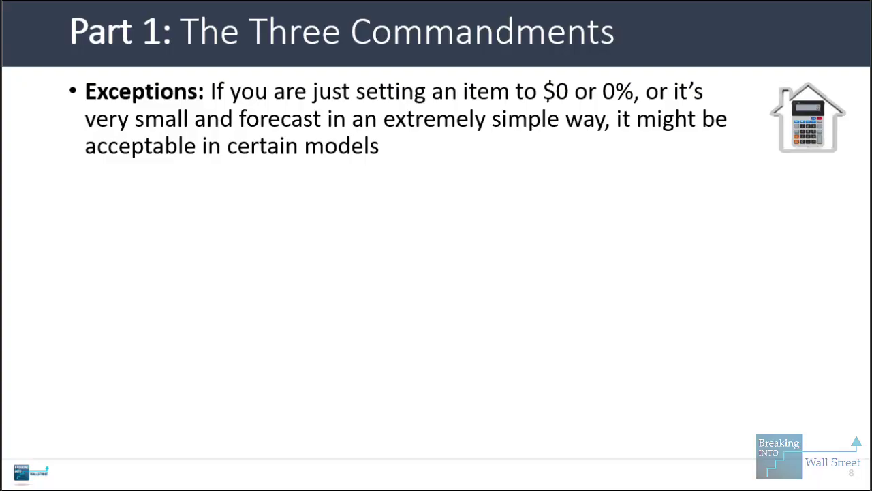
key("Right")
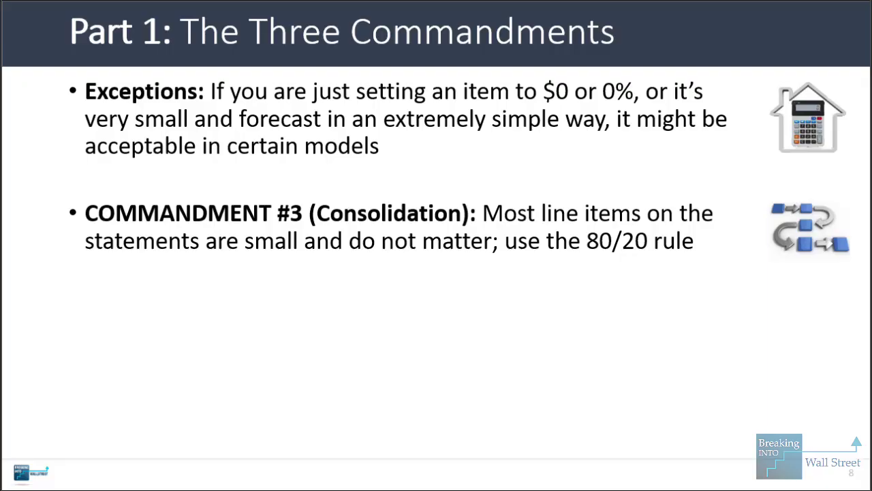
key("Right")
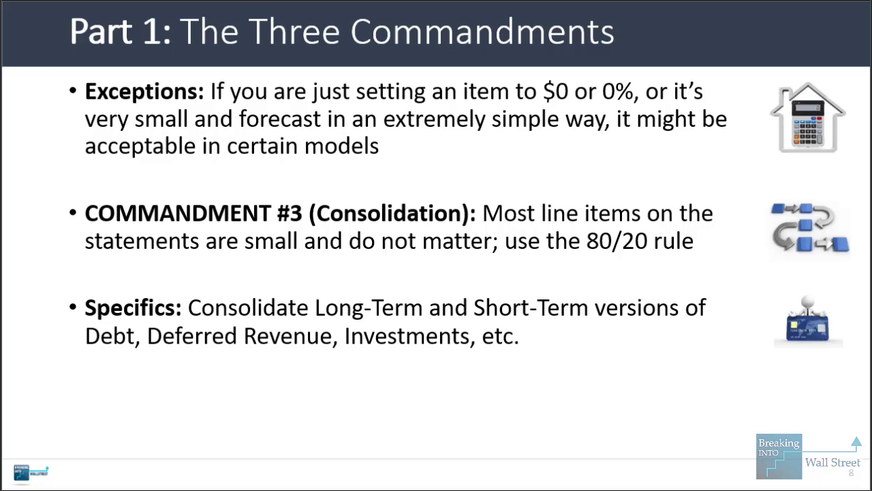
key("Right")
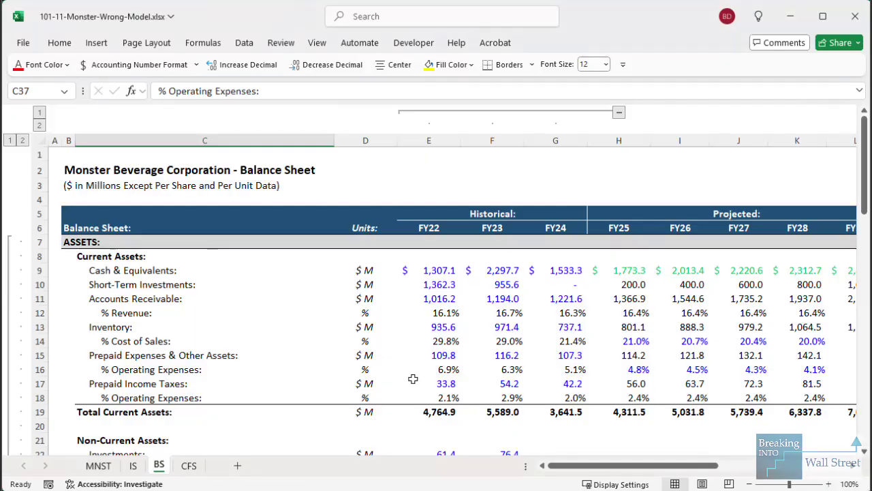
- In the 101-11-Monster-Wrong-Model workbook, examine the individual Equity components on the Balance Sheet and the FY24 Total Equity formula in G64
scroll(413, 375, "down", 12)
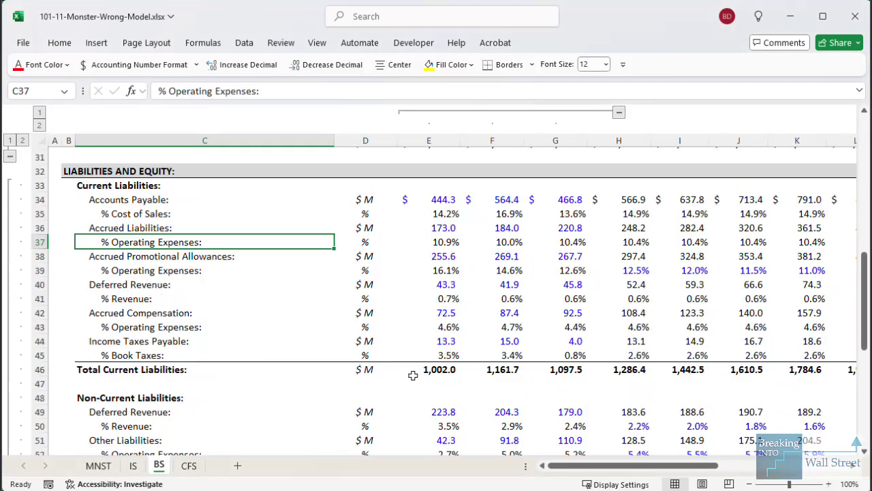
scroll(413, 376, "down", 4)
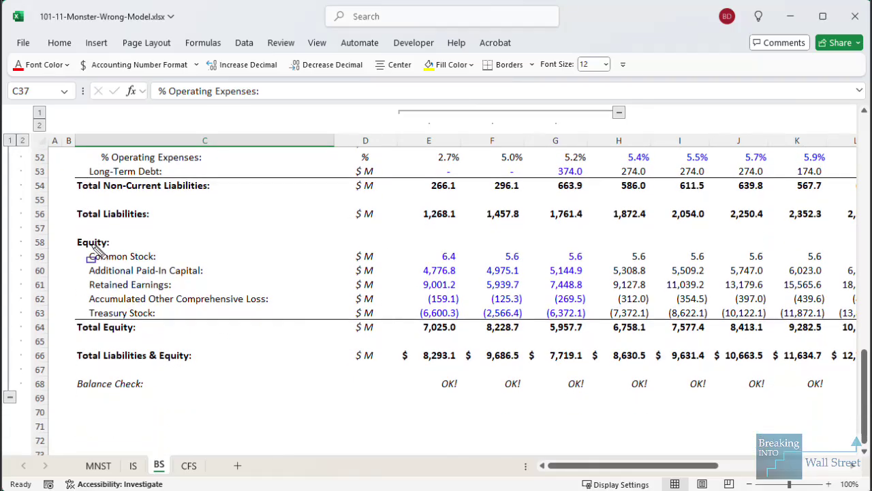
mouse_move(83, 244)
left_mouse_down()
mouse_move(247, 276)
mouse_move(246, 298)
mouse_move(299, 311)
mouse_move(293, 324)
left_mouse_up()
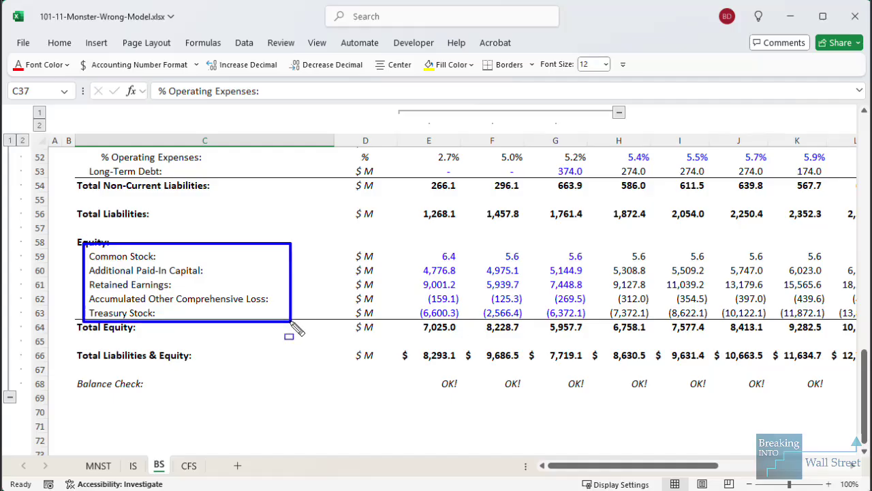
key("Escape")
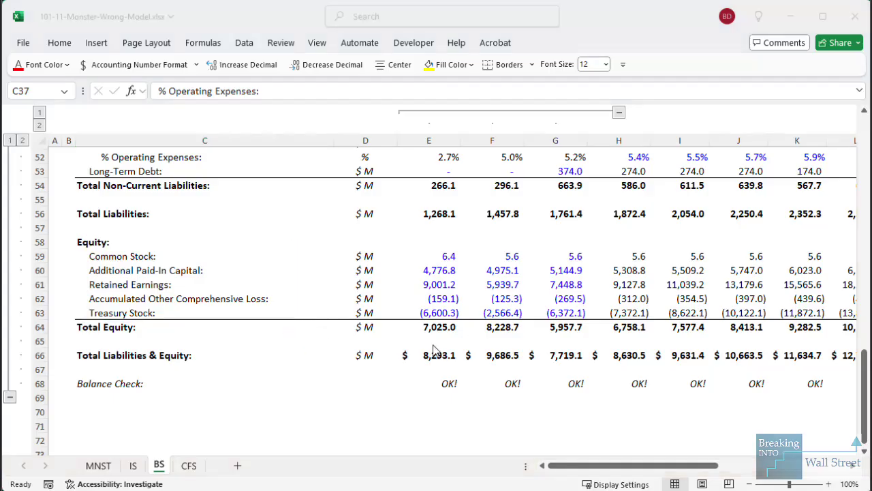
left_click(576, 328)
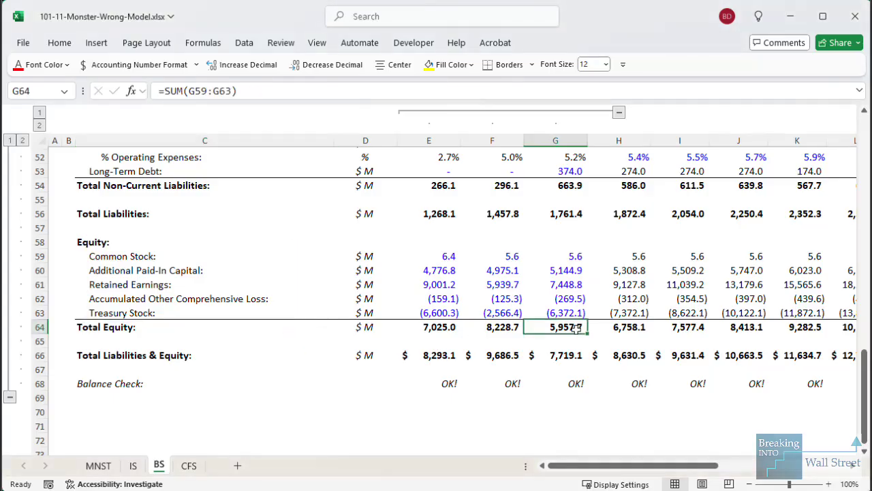
- Group the equity component rows 59 to 63, Common Stock through Treasury Stock, and collapse the group
left_click(171, 258)
key("shift+space")
key("shift+Down")
key("shift+Down")
key("shift+Down")
key("shift+Down")
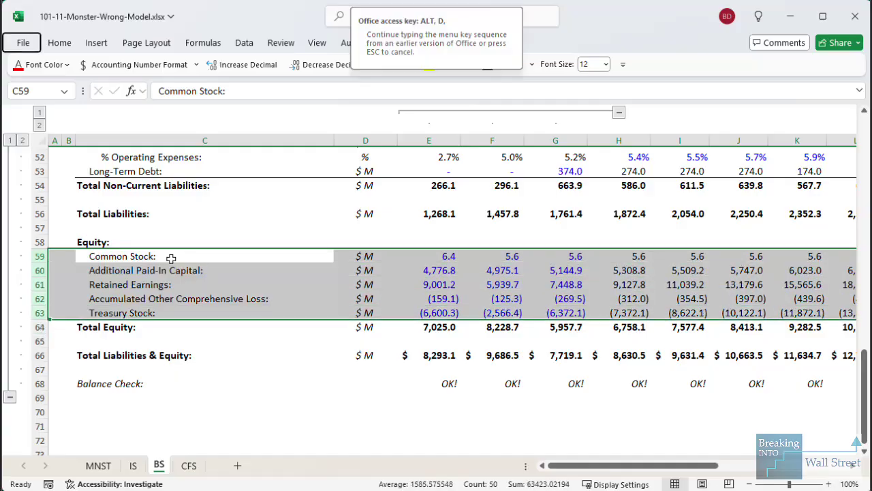
key("alt+shift+Right")
key("alt+a")
key("h")
left_click(521, 294)
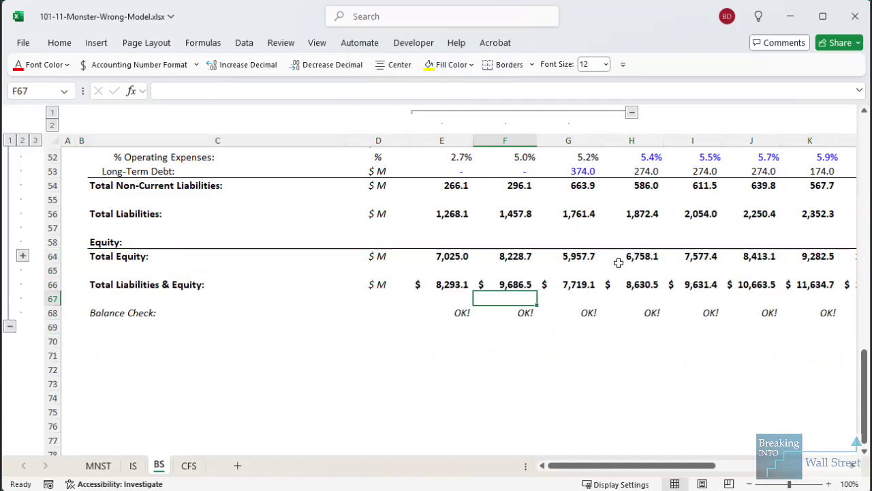
- Check the FY25 Total Equity formula in H64, and undo the collapsing and grouping of the equity component rows
left_click(621, 260)
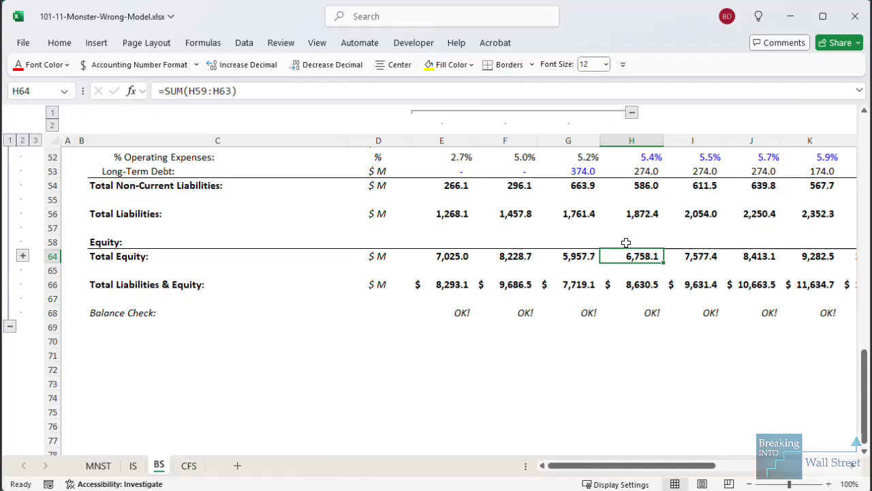
key("ctrl+z")
key("alt+shift+Left")
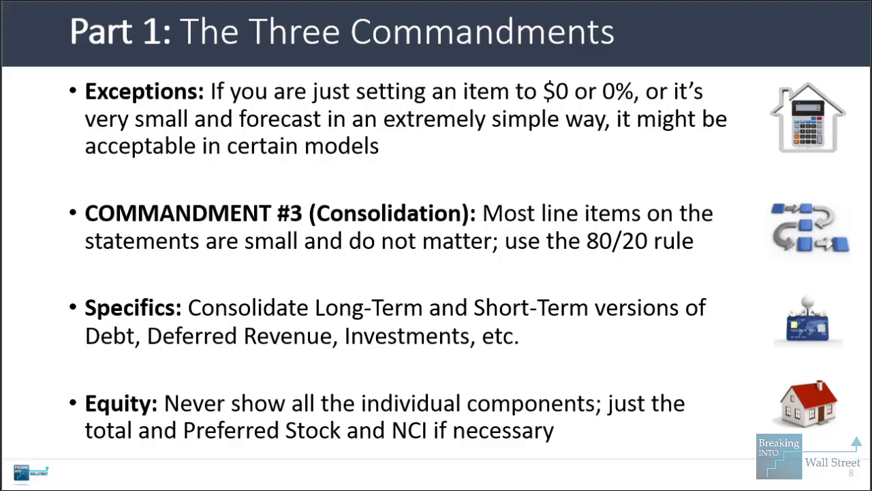
key("Right")
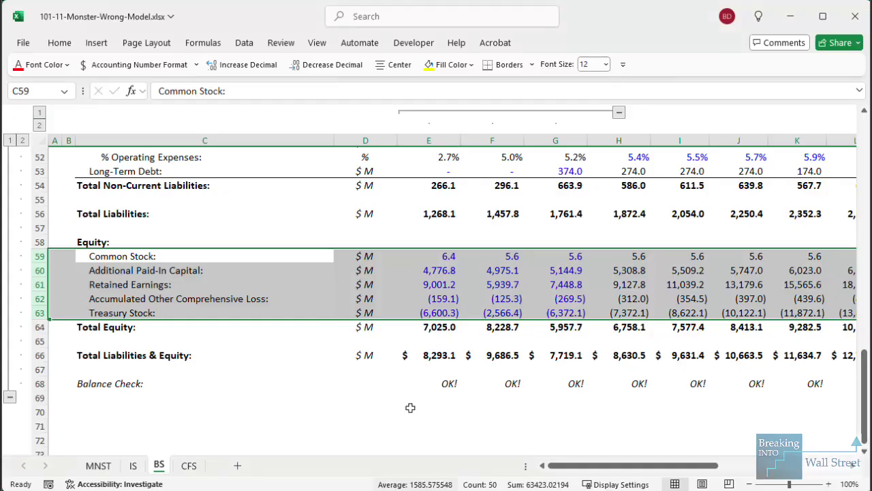
- Examine Prepaid Expenses & Other Assets and Prepaid Income Taxes under Current Assets as line items suited to consolidation
scroll(411, 407, "up", 13)
scroll(218, 326, "up", 3)
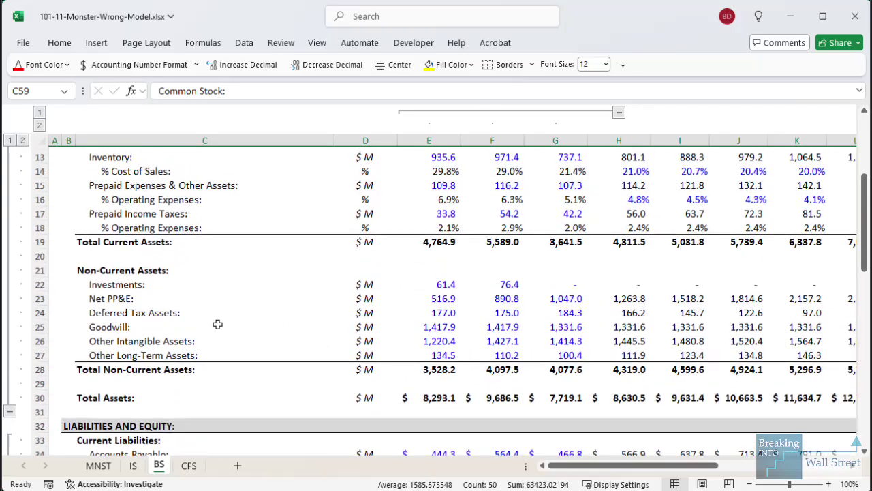
left_click_drag(81, 264, 252, 277)
mouse_move(83, 290)
left_mouse_down()
mouse_move(229, 319)
mouse_move(229, 310)
left_mouse_up()
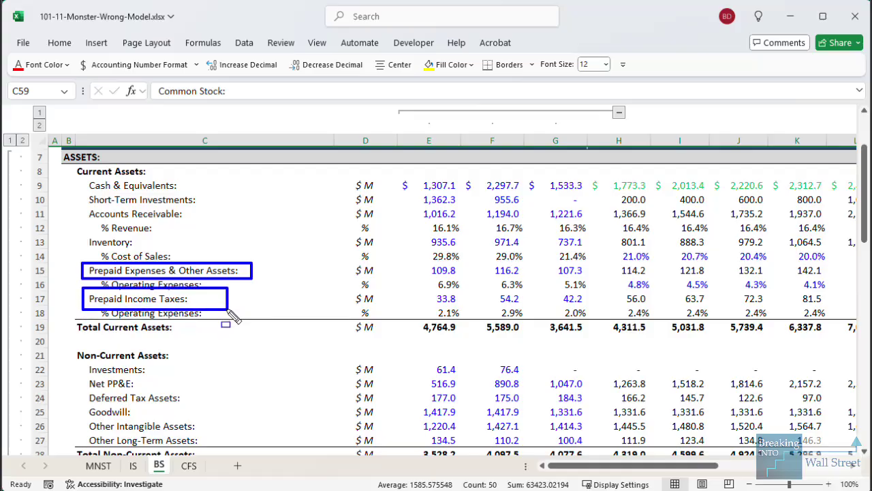
key("Escape")
- Examine Accrued Liabilities, Accrued Promotional Allowances, Accrued Compensation and Income Taxes Payable under Current Liabilities as items suited to consolidation
scroll(345, 348, "down", 7)
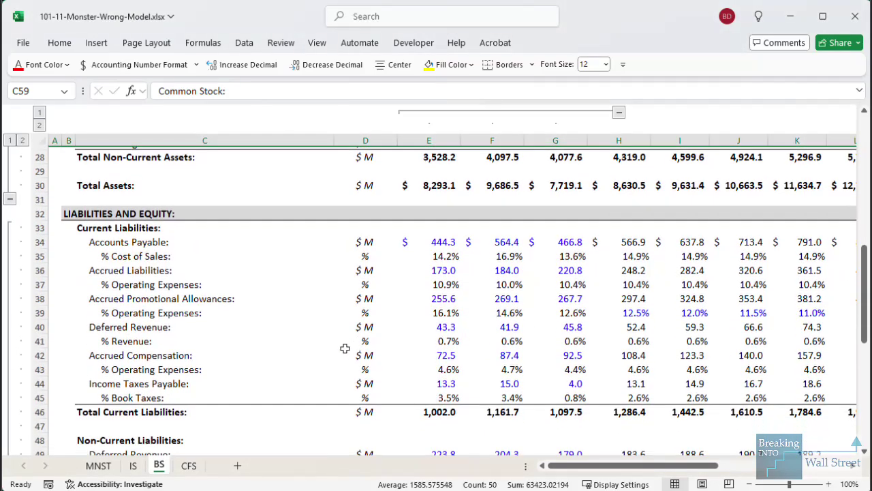
left_click_drag(81, 264, 204, 280)
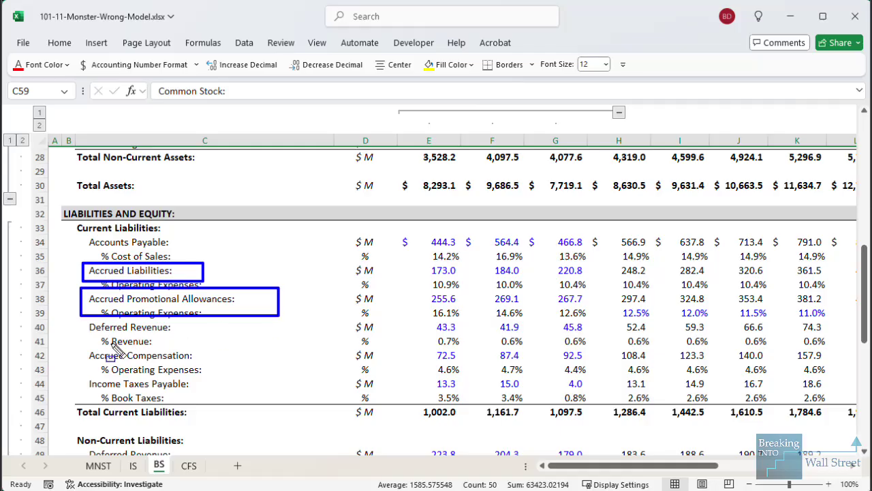
left_click_drag(80, 342, 253, 366)
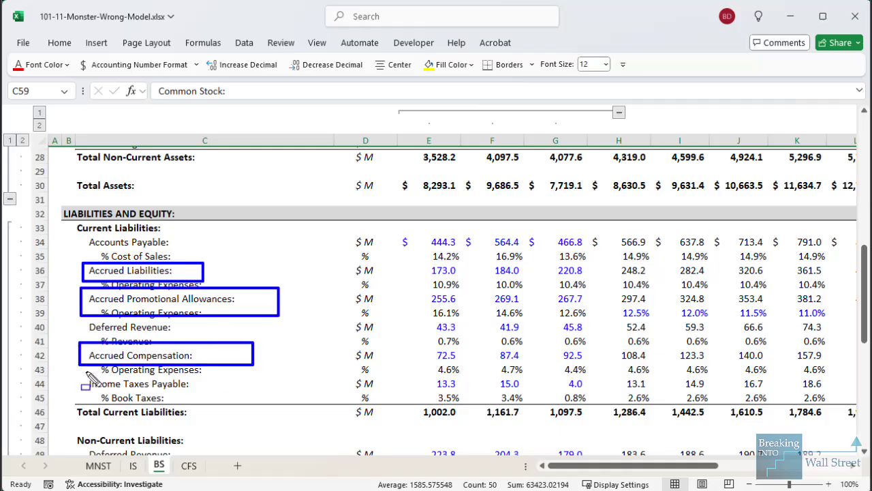
left_click_drag(86, 371, 224, 396)
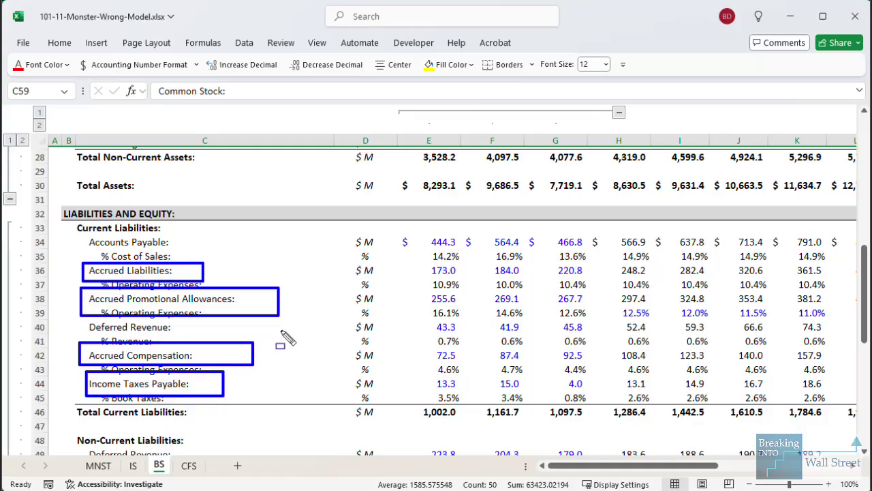
key("Escape")
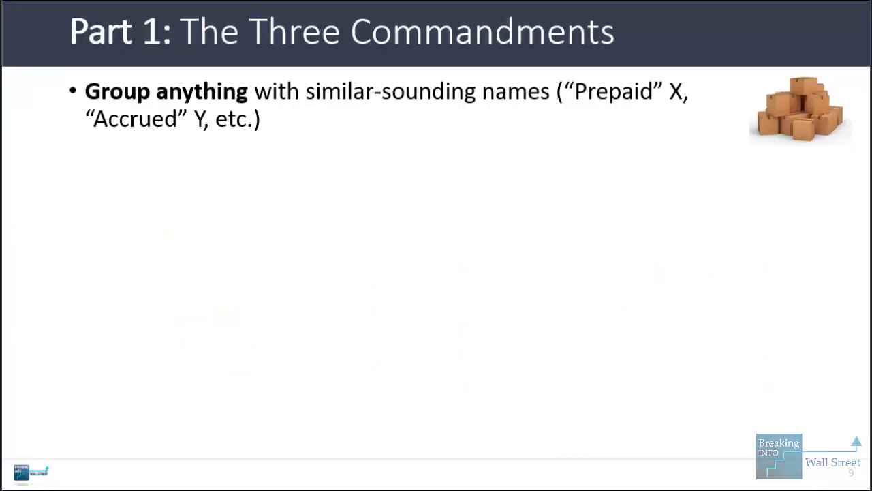
key("Right")
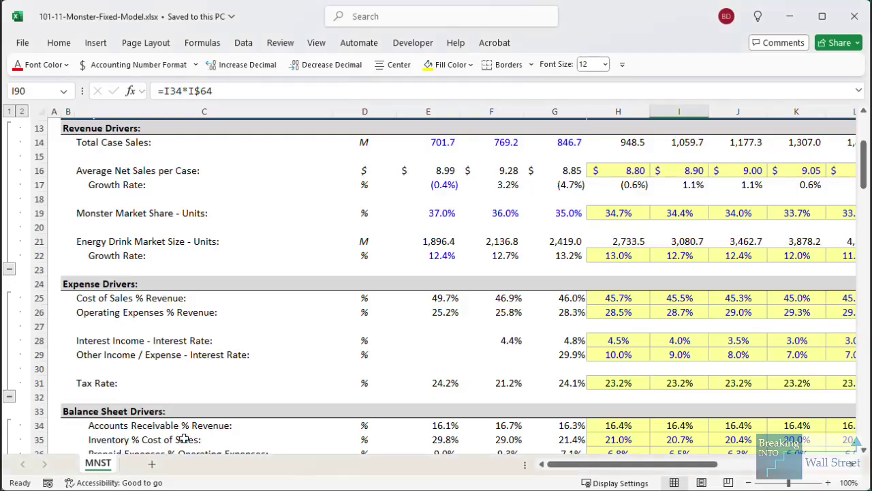
- In the 101-11-Monster-Fixed-Model workbook, review the consolidated Balance Sheet drivers and the consolidated asset and liability line items
scroll(293, 397, "down", 15)
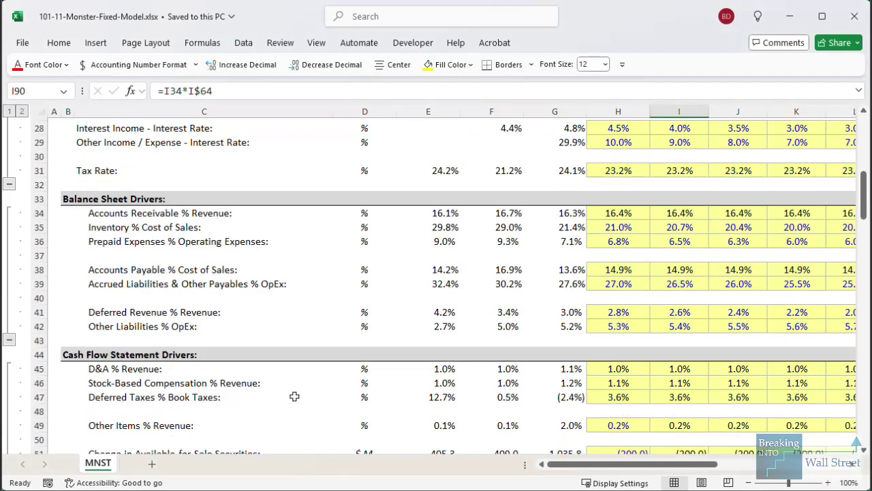
scroll(295, 396, "down", 10)
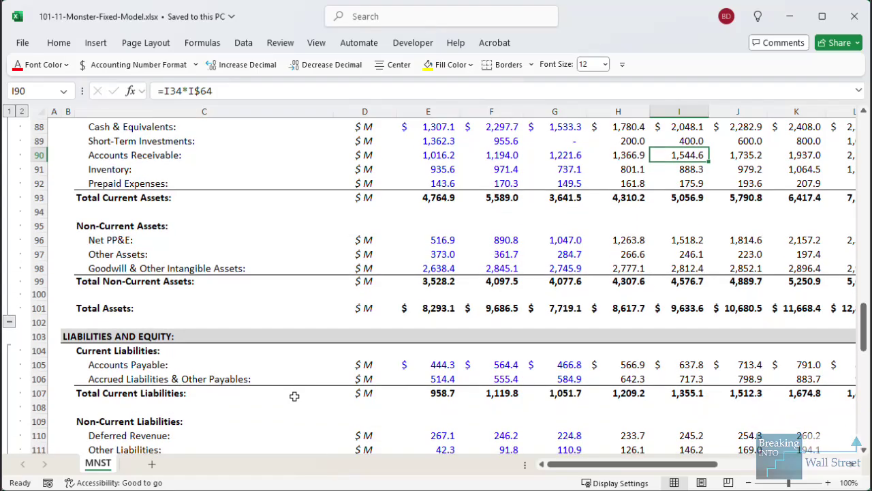
- Examine the FY25 Other Assets formula in H97 under Non-Current Assets
left_click(630, 255)
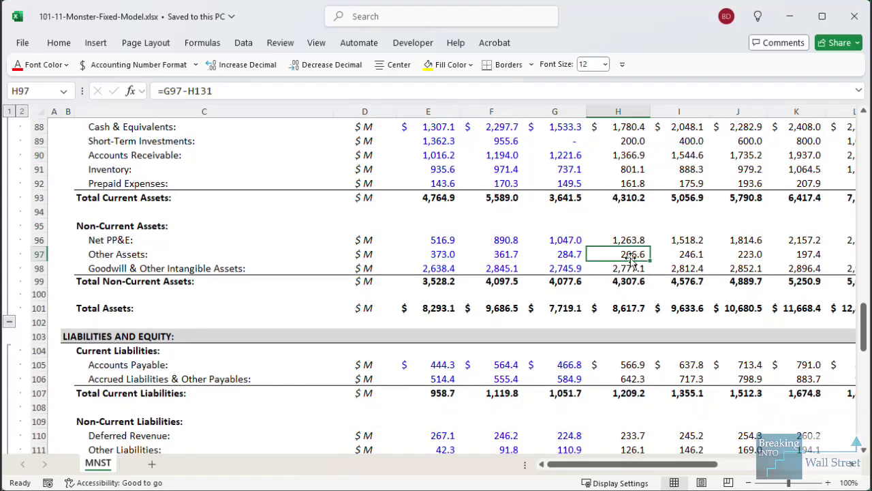
key("F2")
scroll(121, 254, "down", 1)
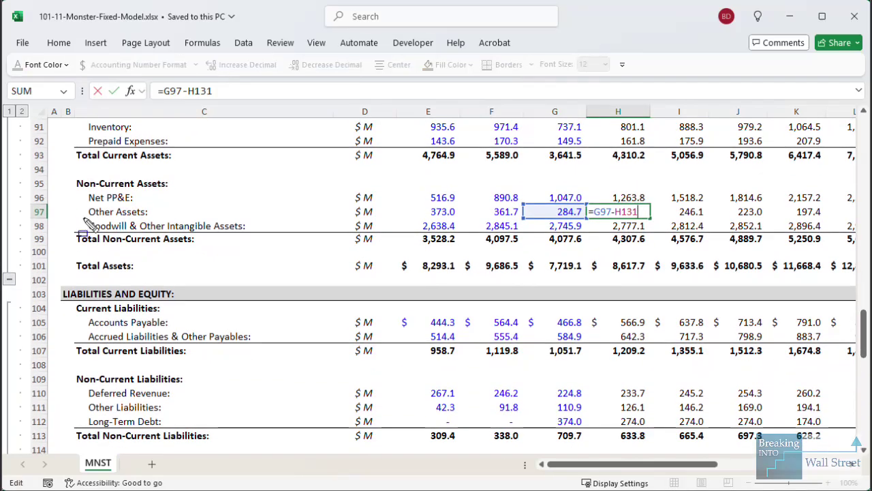
left_click_drag(82, 205, 655, 223)
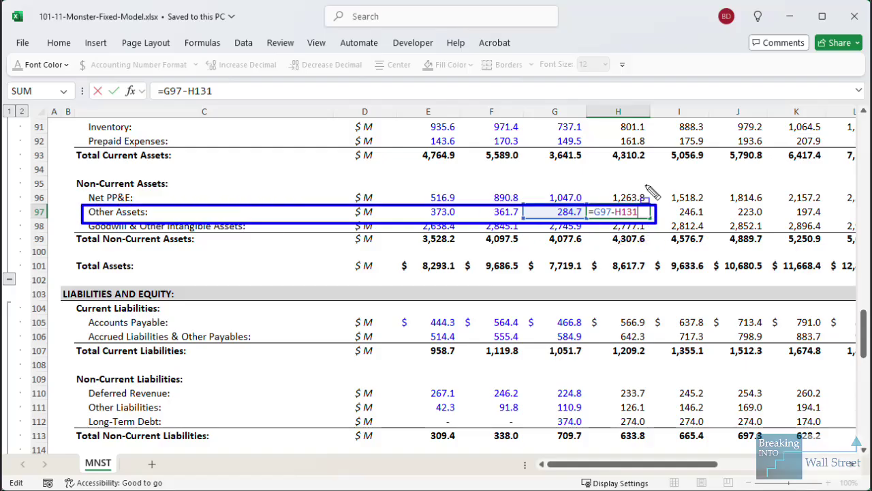
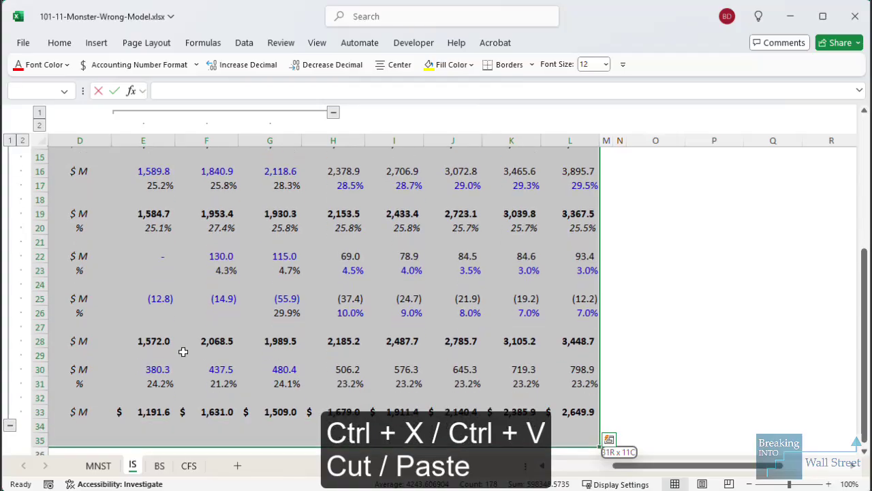
- Move the Income Statement block from the IS sheet to the MNST sheet, starting at B24 beneath the Revenue Drivers
key("ctrl+x")
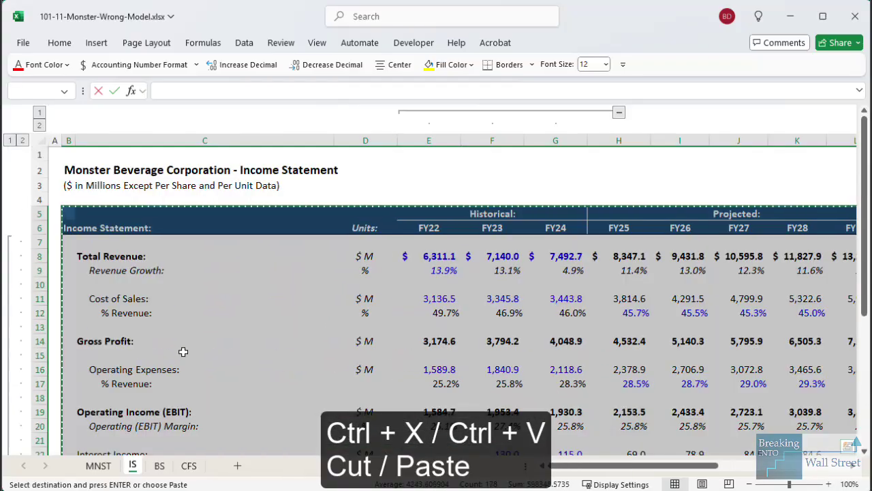
key("ctrl+Page_Up")
scroll(177, 351, "down", 1)
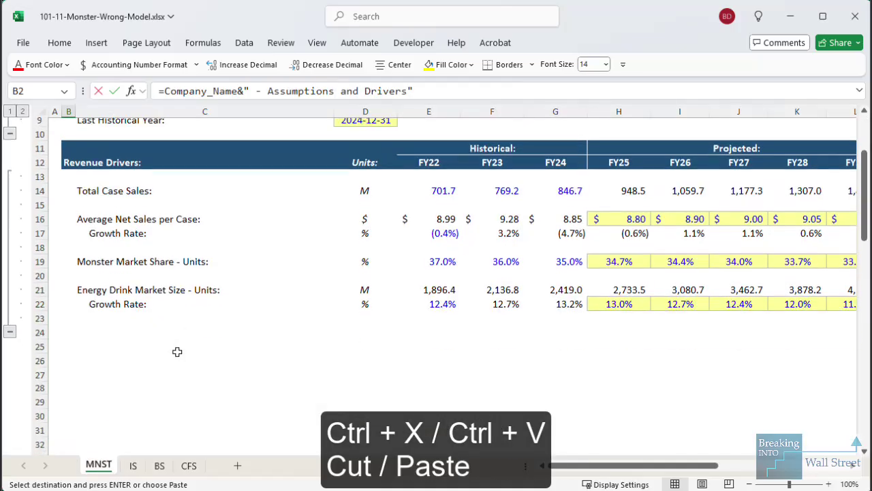
left_click(80, 326)
key("Left")
key("ctrl+v")
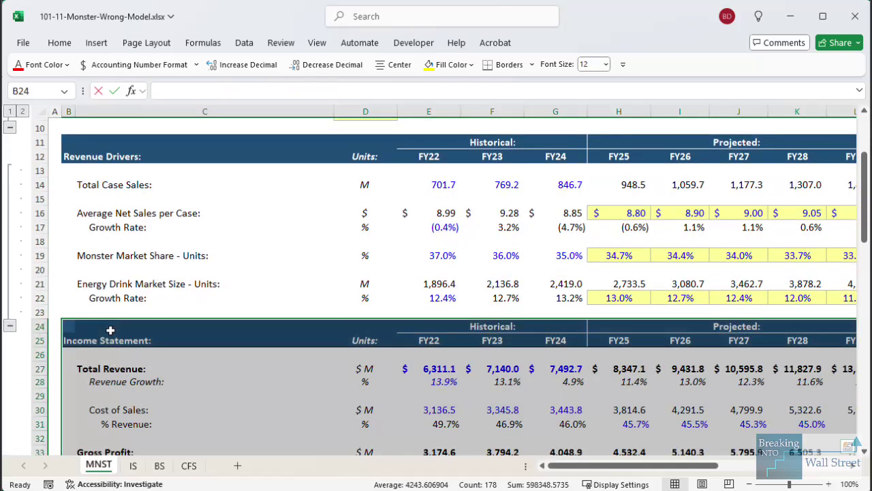
- Move the Balance Sheet block B5:L68 from the BS sheet to the MNST sheet, starting at B54 beneath the Income Statement
left_click(160, 466)
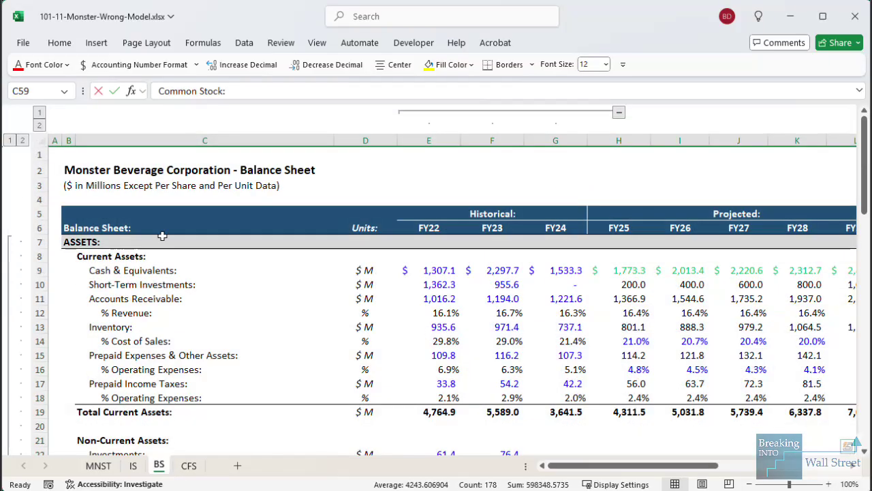
left_click_drag(72, 212, 570, 384)
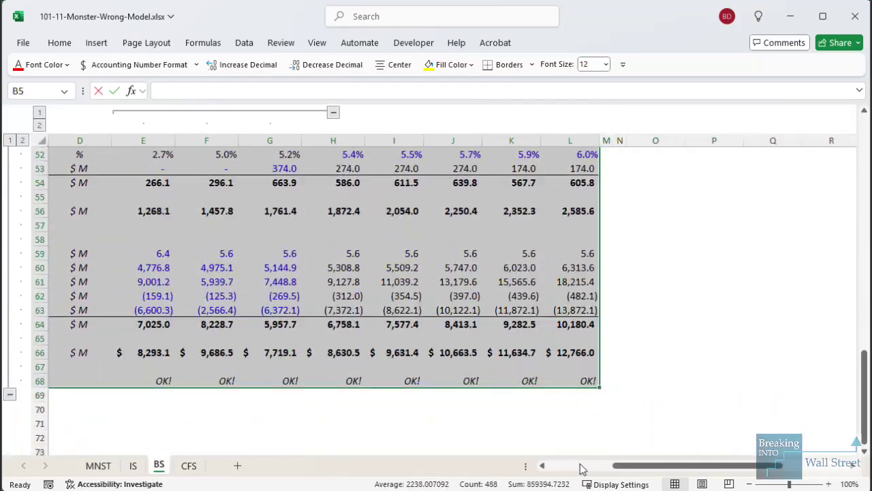
scroll(157, 344, "up", 17)
key("ctrl+c")
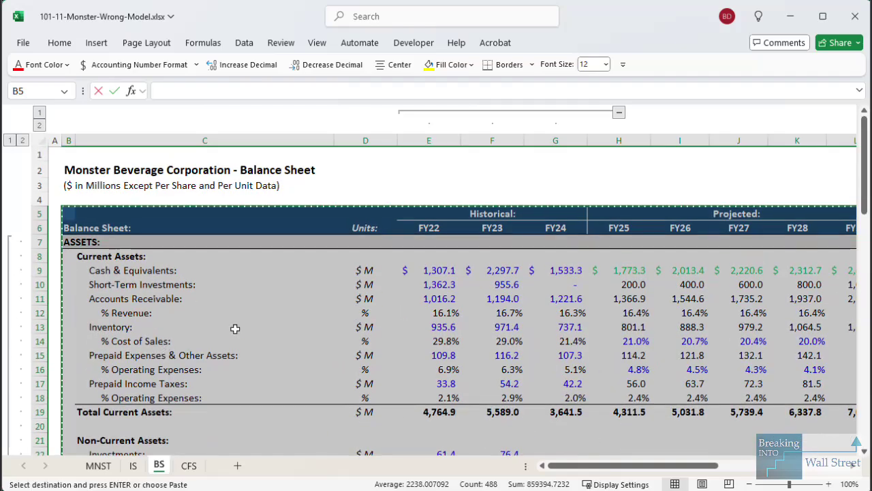
key("ctrl+Page_Up")
key("ctrl+Page_Up")
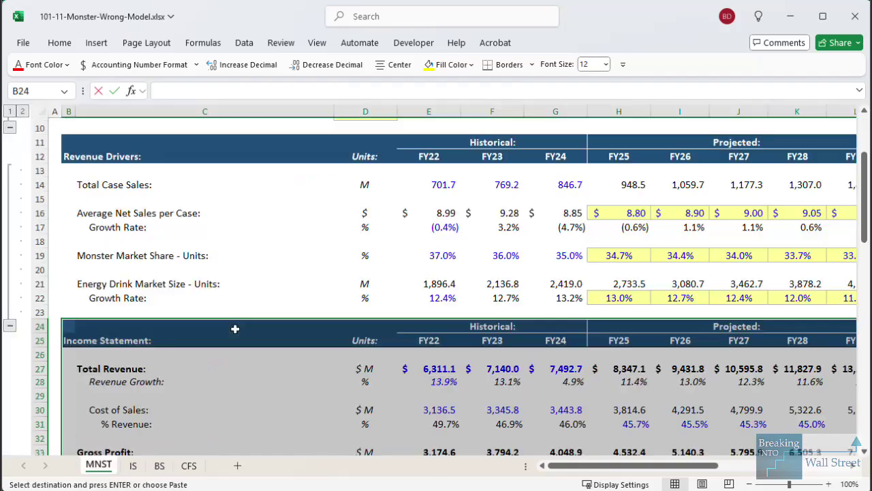
scroll(204, 341, "down", 7)
left_click(68, 367)
key("Return")
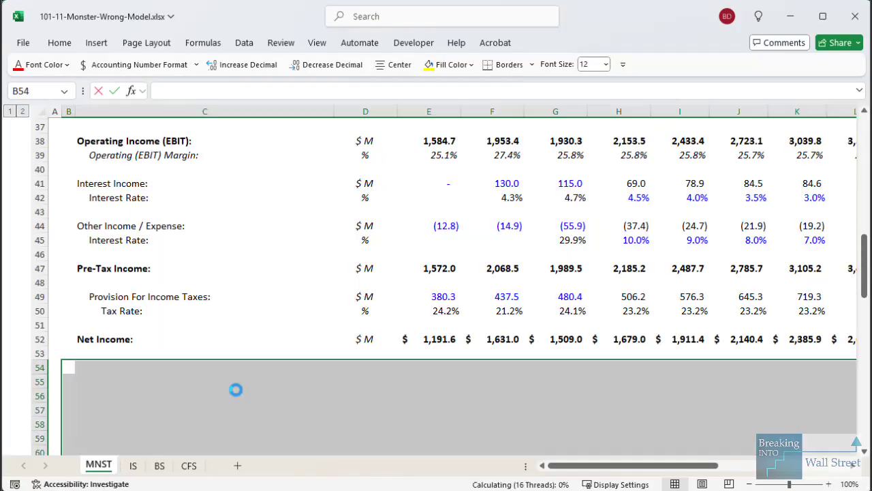
- Move the Cash Flow Statement block from the CFS sheet to the MNST sheet, starting at B119 beneath the Balance Sheet
left_click(188, 466)
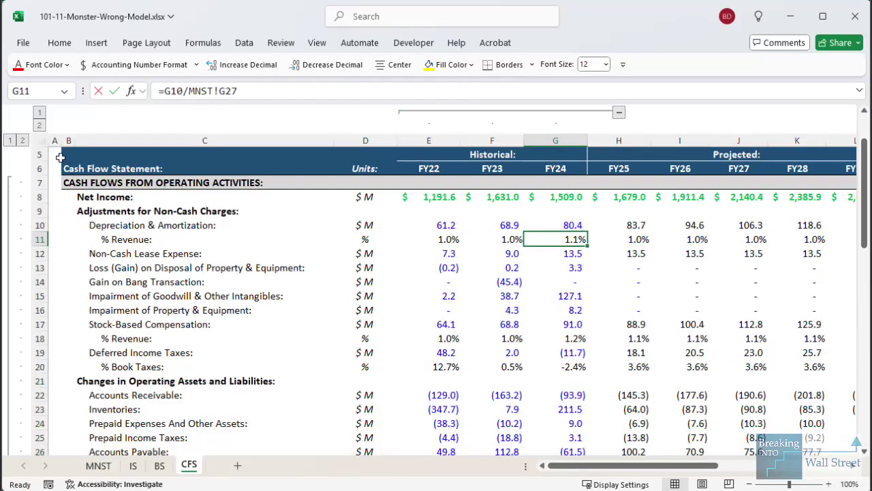
scroll(436, 273, "up", 2)
left_click_drag(68, 213, 573, 413)
key("ctrl+c")
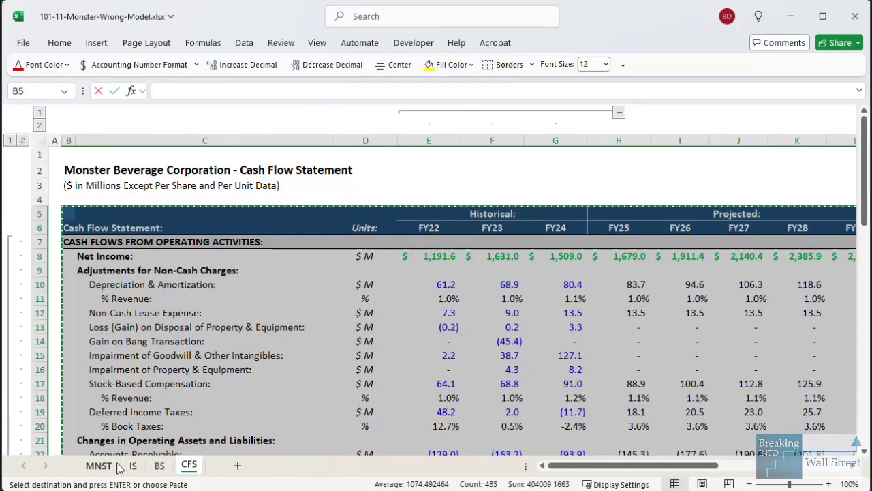
left_click(98, 465)
scroll(213, 404, "down", 5)
scroll(213, 404, "down", 17)
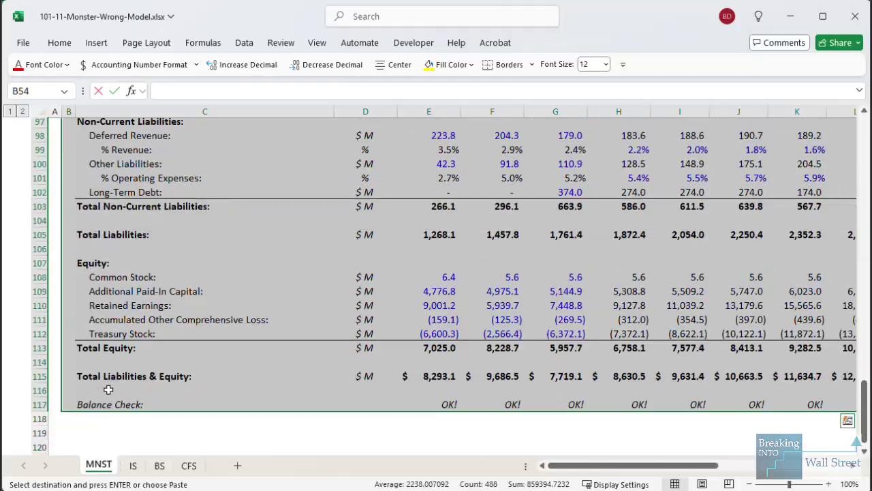
left_click(73, 346)
key("Return")
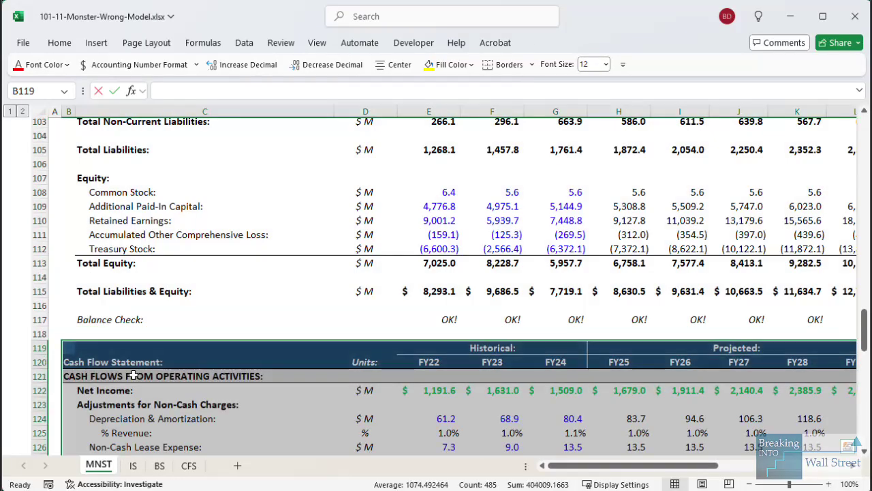
- Check the FY25 Treasury Stock formula in H112 and its link to the relocated Cash Flow Statement
left_click(134, 376)
left_click(631, 249)
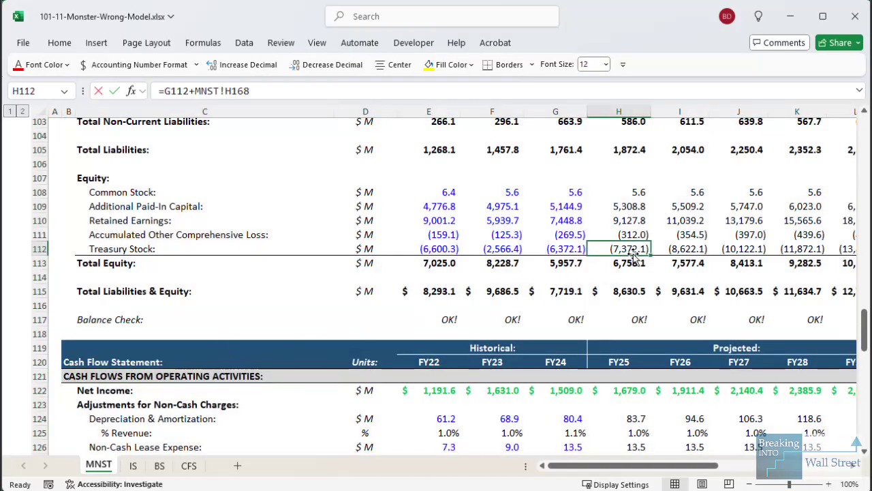
scroll(600, 278, "down", 5)
scroll(600, 286, "up", 2)
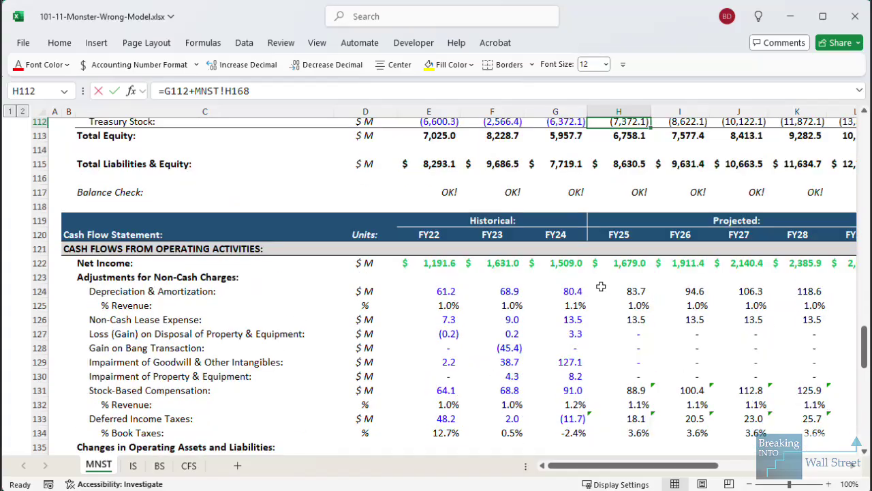
key("F2")
key("Escape")
scroll(606, 289, "up", 4)
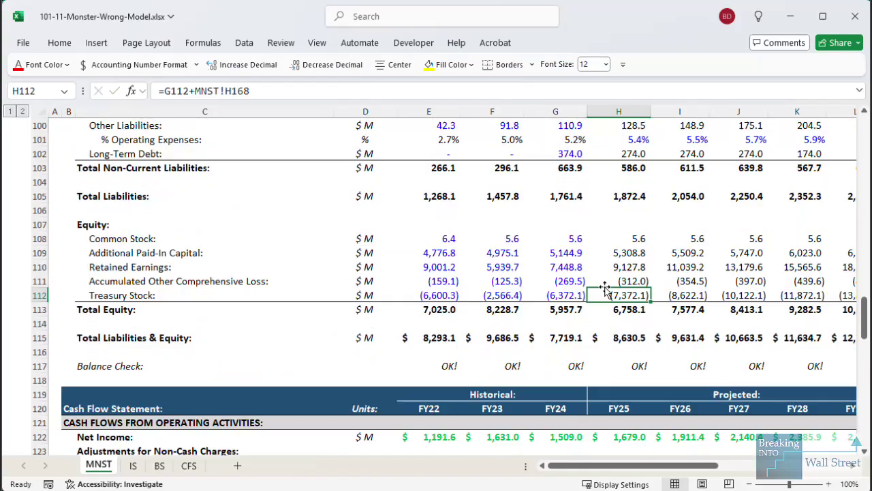
- Trace the direct precedents of the FY25 Depreciation & Amortization formula in H124 to Total Revenue in H27
scroll(605, 290, "down", 6)
left_click(647, 223)
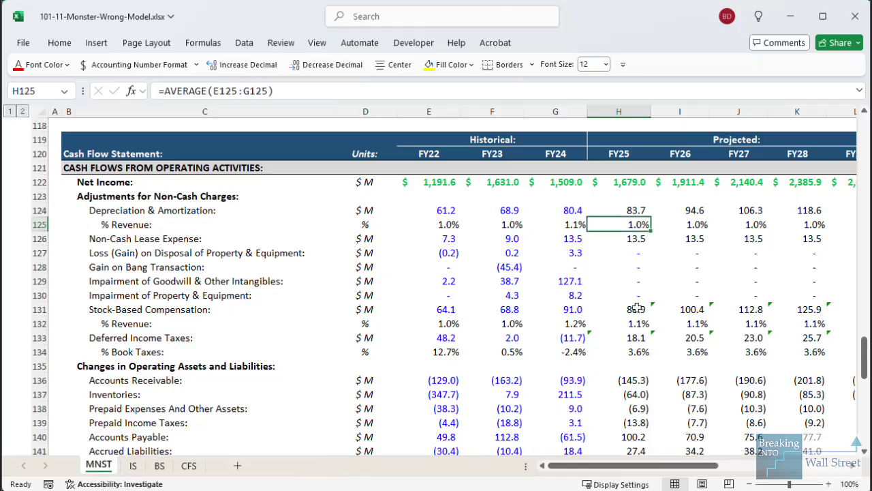
key("Up")
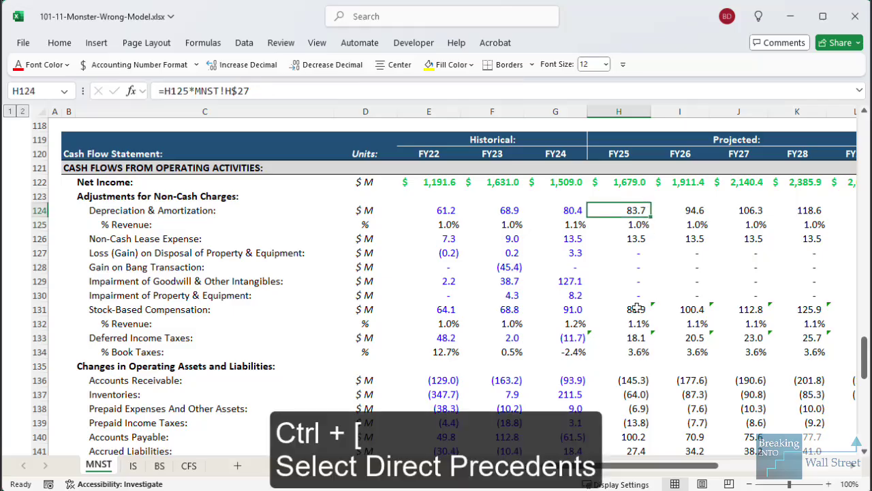
key("ctrl+bracketleft")
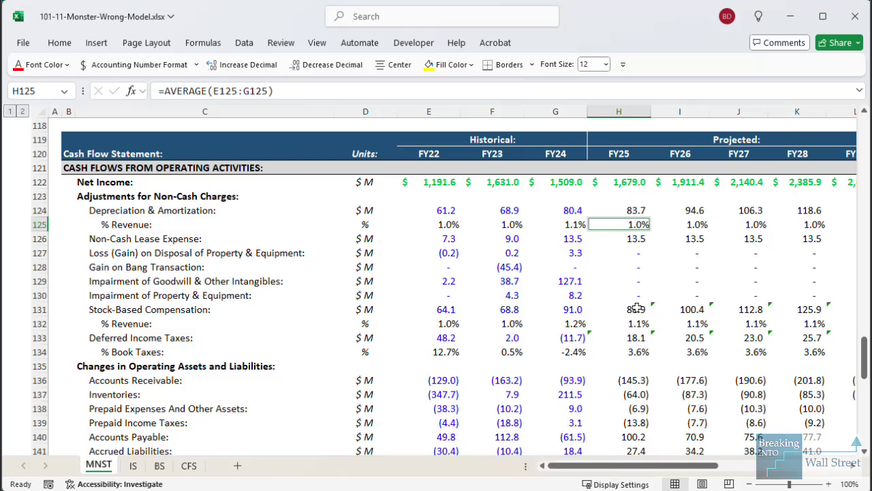
key("Return")
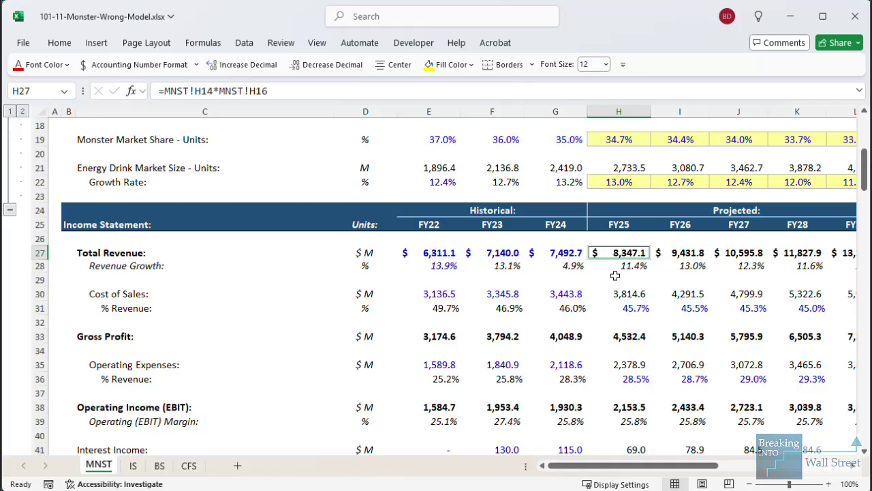
left_click(615, 276)
scroll(613, 273, "up", 3)
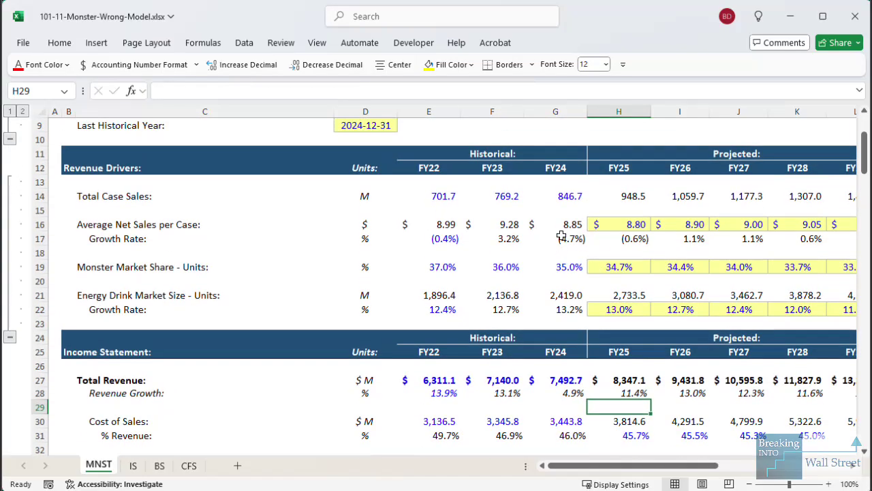
- Check the FY25 Accounts Receivable formulas in H60 and H61, noting the redundant MNST sheet reference in H60
scroll(518, 313, "down", 9)
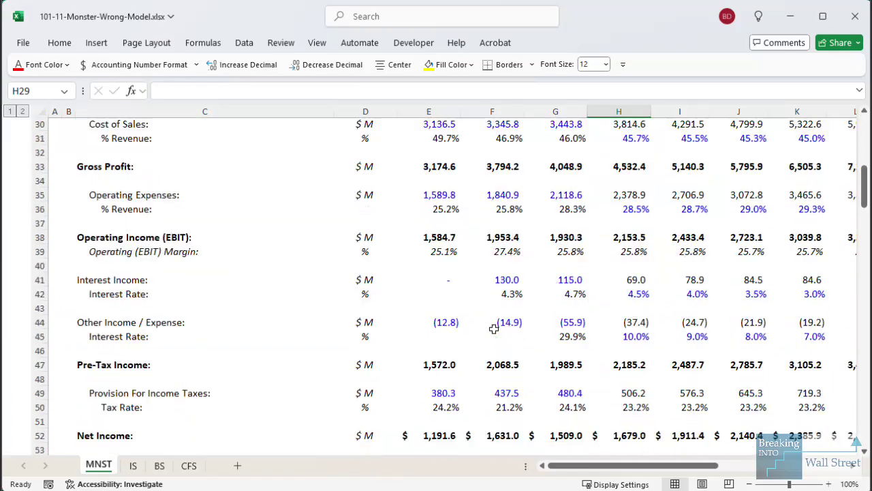
scroll(495, 330, "down", 6)
left_click(614, 208)
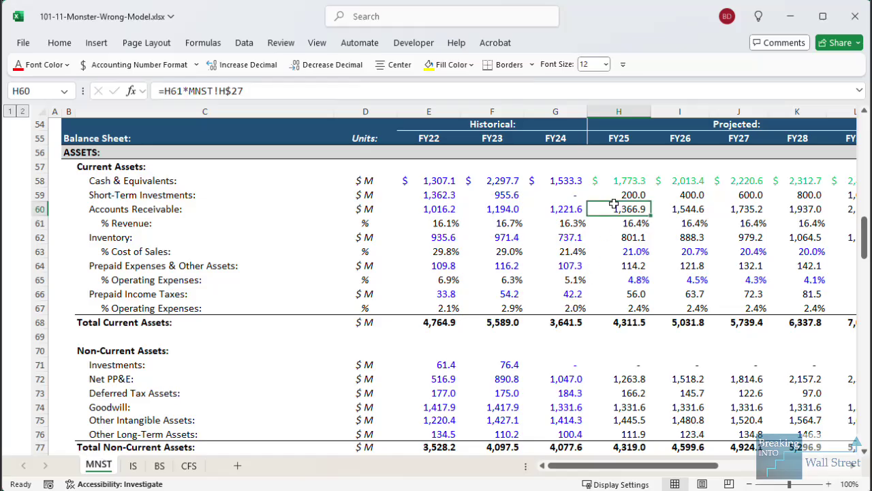
left_click(610, 220)
key("F2")
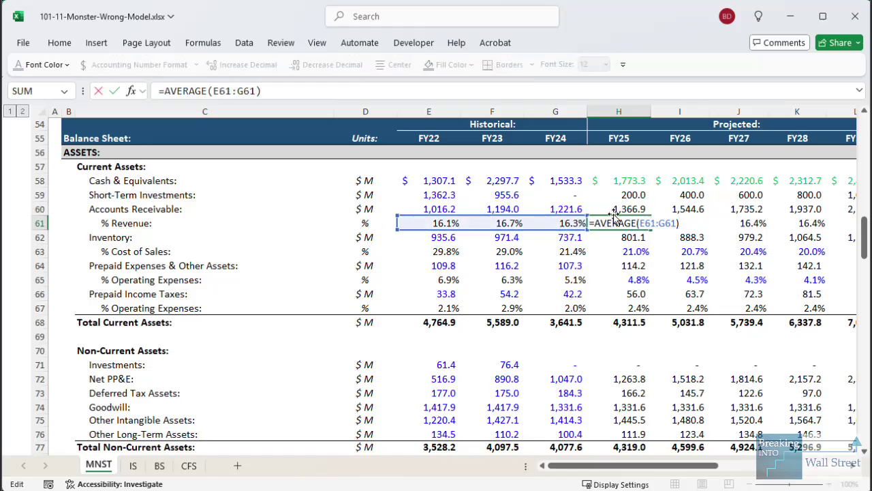
key("Escape")
key("Up")
key("F2")
left_click_drag(618, 201, 673, 219)
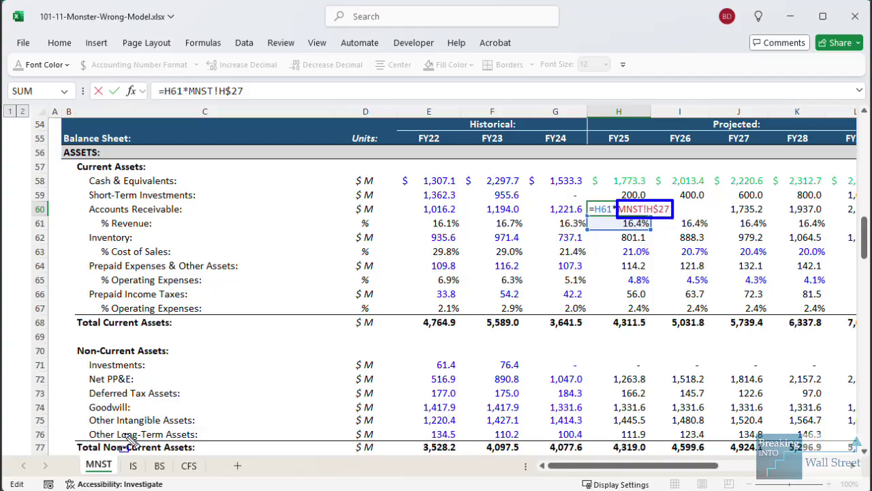
left_click_drag(87, 447, 124, 475)
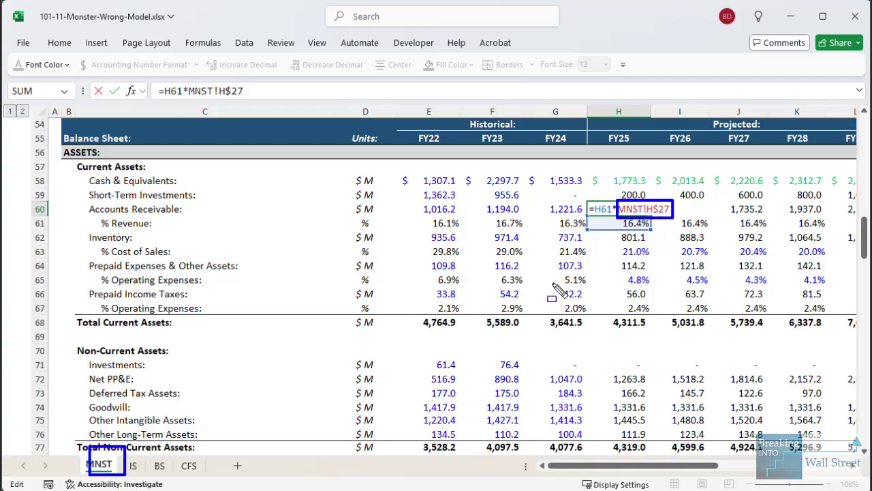
key("ctrl+Return")
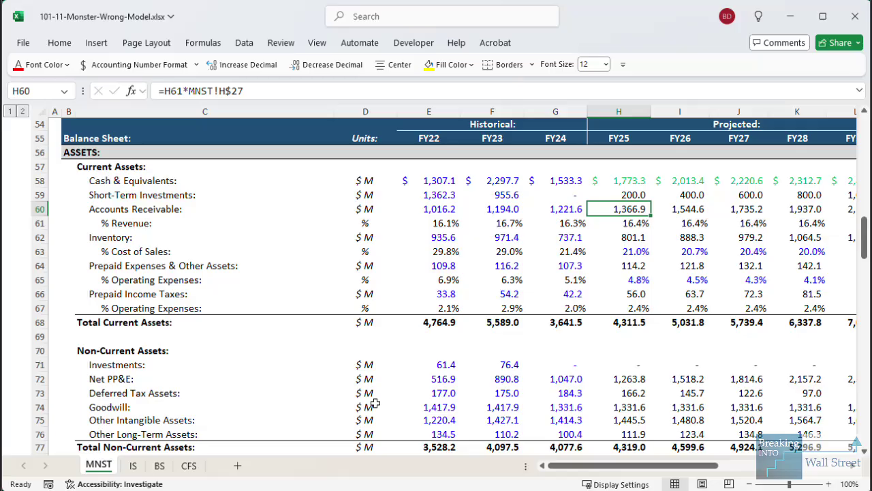
- Insert seven blank rows above Accrued Liabilities in the Current Liabilities section, starting at row 85
scroll(375, 403, "down", 4)
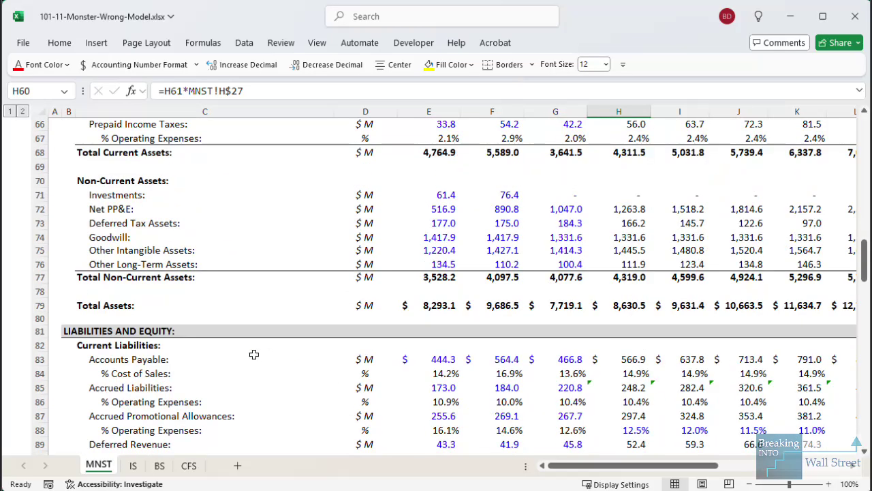
scroll(253, 355, "down", 3)
left_click_drag(174, 218, 217, 342)
left_click(206, 261)
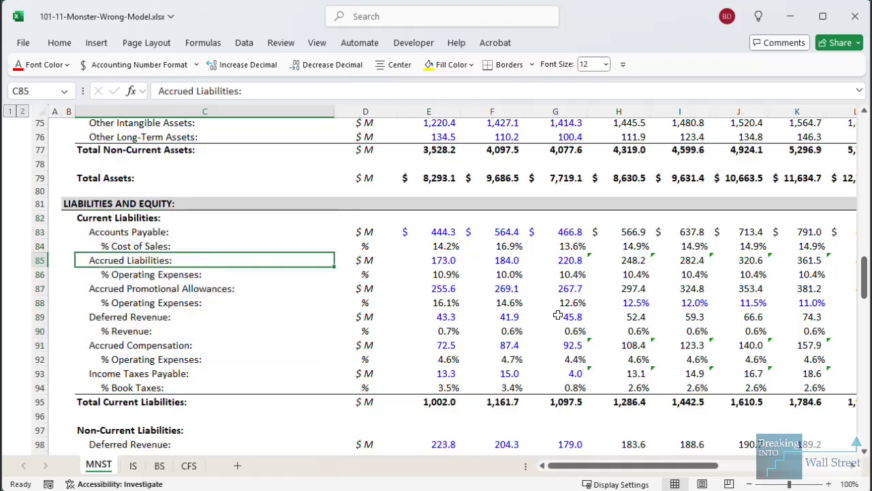
scroll(557, 315, "down", 1)
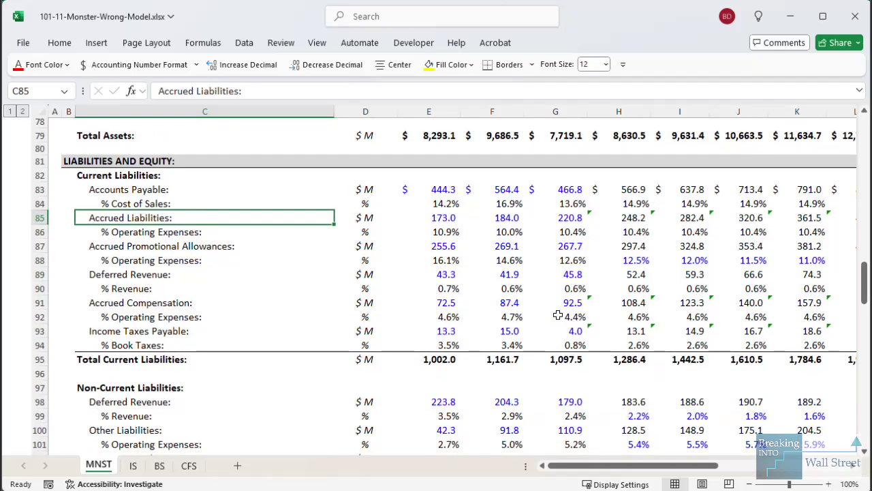
key("alt+i")
key("r")
key("F4")
key("F4")
key("F4")
key("F4")
key("F4")
key("F4")
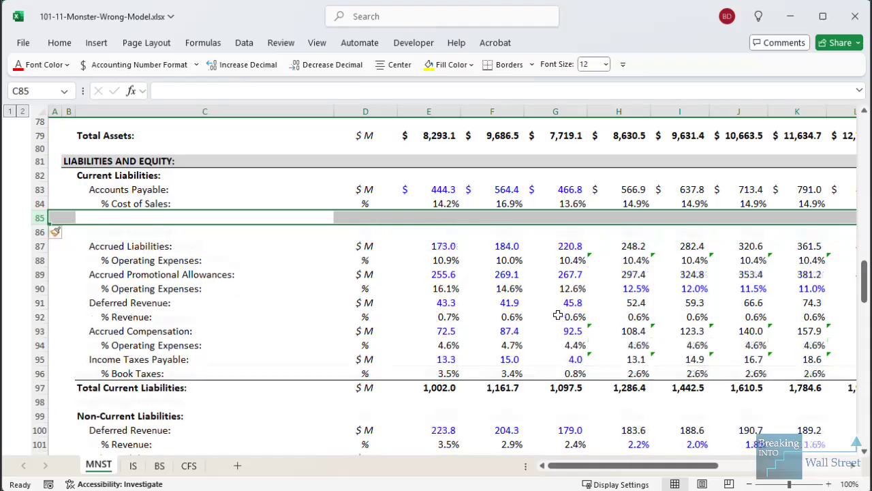
- Insert four blank rows above the Non-Current Liabilities heading, starting at row 104
scroll(57, 293, "down", 2)
left_click(58, 293)
key("shift+space")
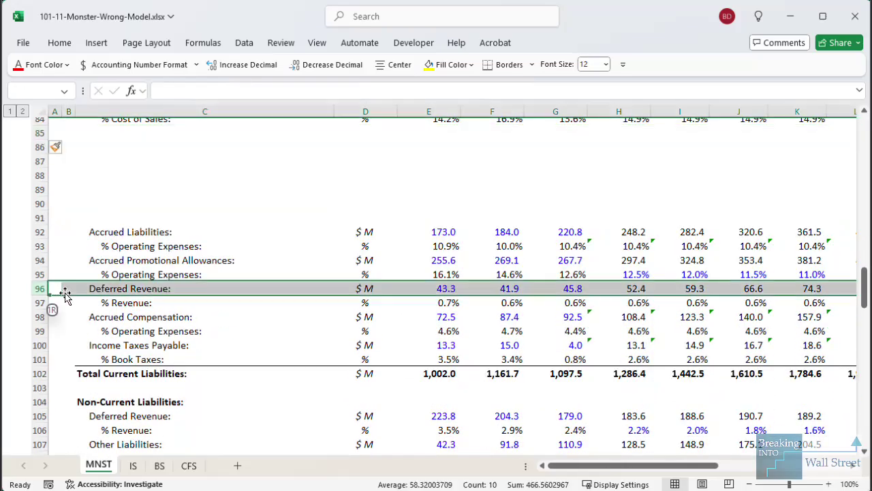
key("shift+Down")
scroll(64, 293, "down", 1)
left_click(64, 355)
key("shift+space")
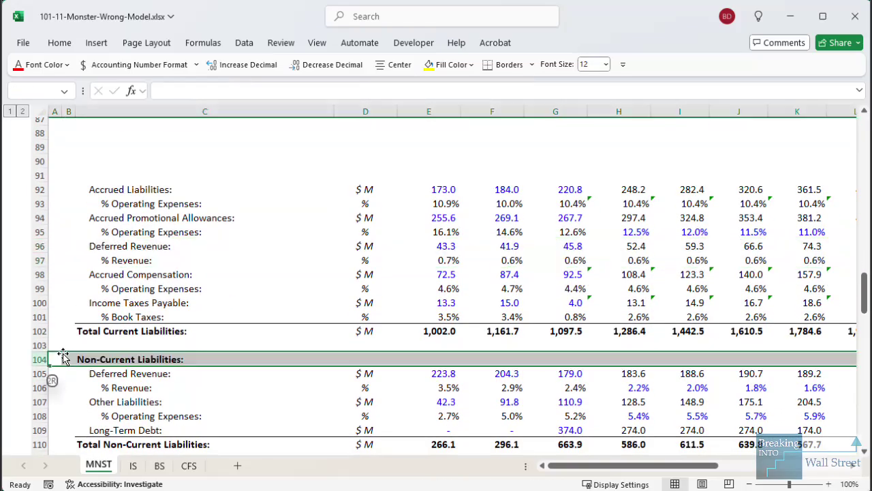
key("alt+i")
key("r")
key("F4")
key("F4")
key("F4")
- Move the current Deferred Revenue row and its % Revenue row from rows 96–97 to rows 104–105, below Total Current Liabilities
left_click(51, 257)
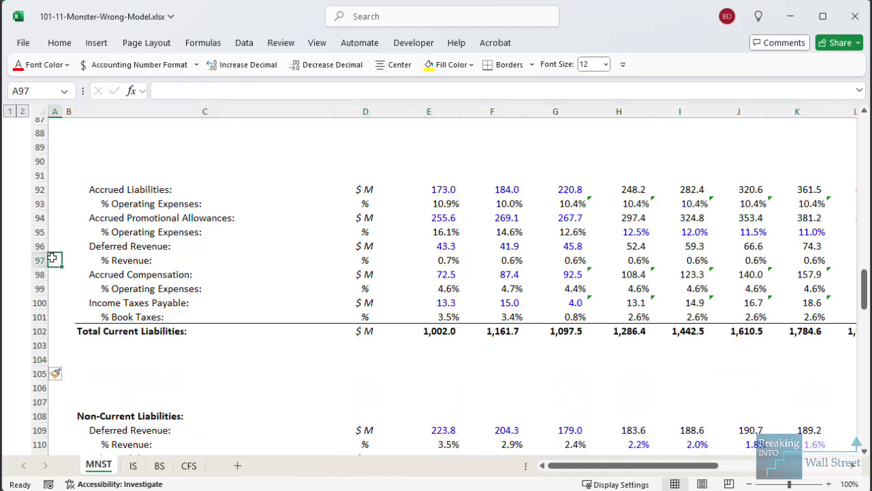
key("shift+Up")
key("shift+space")
key("ctrl+c")
key("Down")
key("Down")
key("Down")
key("Down")
key("Down")
key("Down")
key("Down")
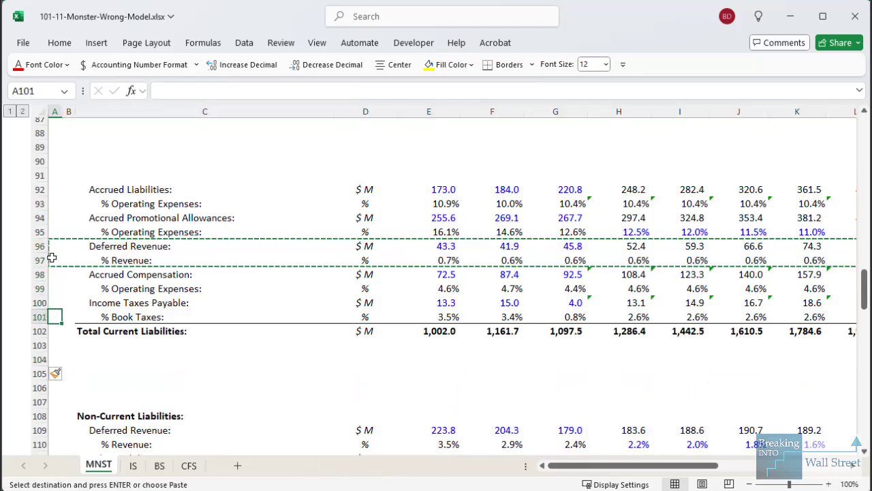
key("ctrl+v")
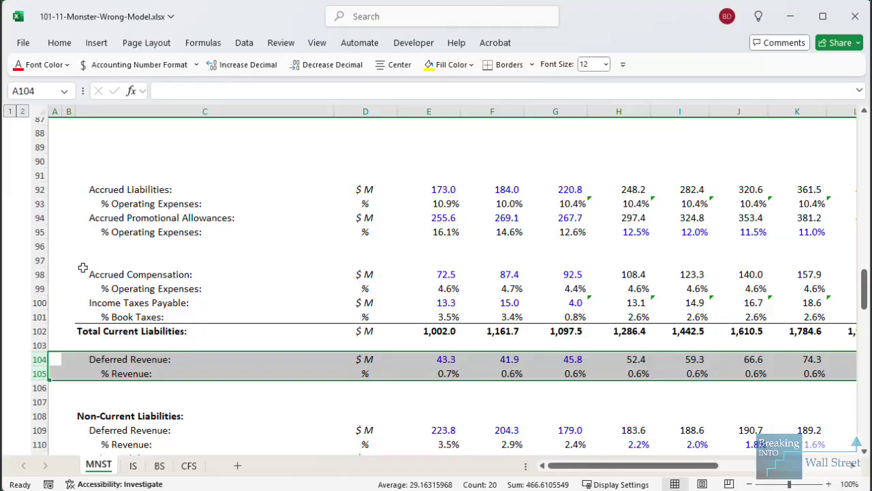
- Label row 86 "Accrued Liabilities & Other Items:" in column C and copy the $ M unit into D86
scroll(83, 267, "up", 2)
left_click(140, 194)
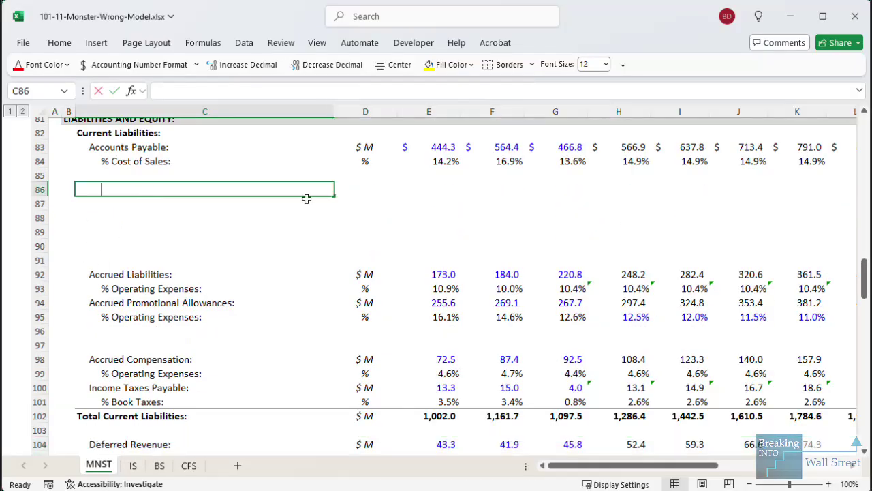
type("Accrued Liabilities & Other Items:")
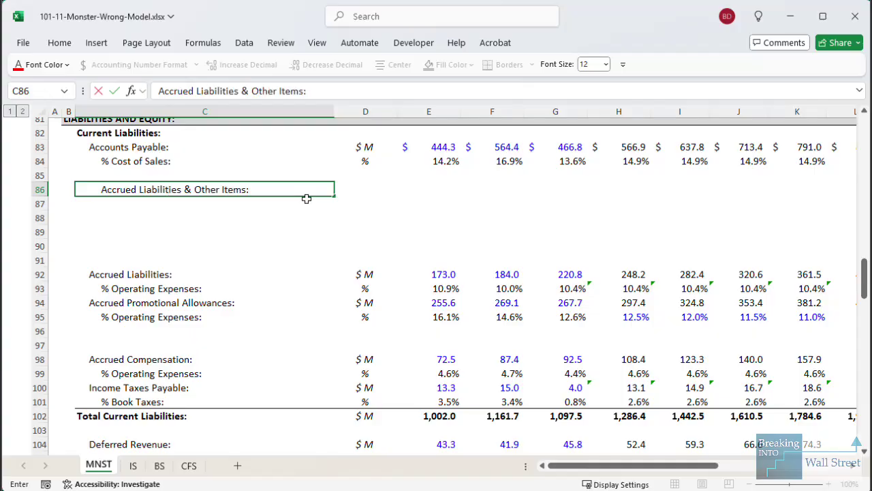
key("Tab")
key("Up")
key("Up")
key("Up")
key("ctrl+c")
key("Down")
key("Down")
key("Down")
key("Return")
key("Right")
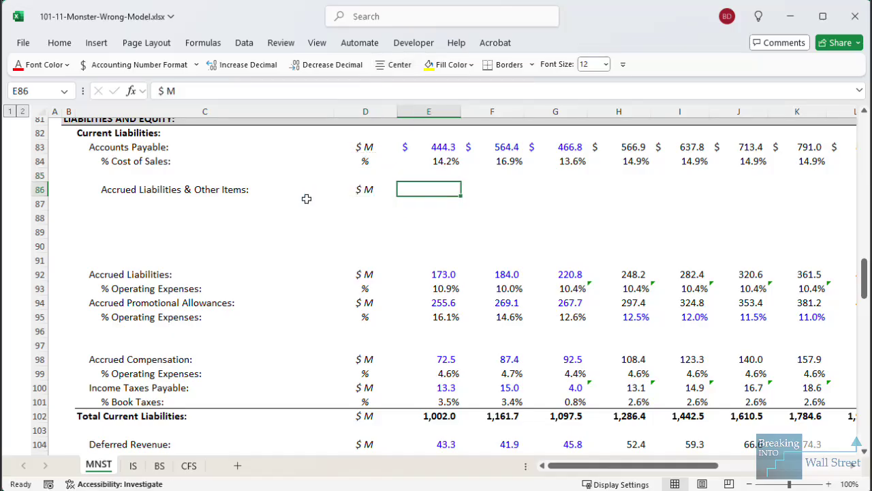
- Enter =E92+E94+E98+E100 in E86 to sum accrued liabilities, promotional allowances, compensation and income taxes payable
type("=")
key("Down")
key("Down")
key("Down")
key("Down")
key("Down")
key("Down")
type("+")
key("Down")
key("Down")
key("Down")
key("Down")
key("Down")
key("Down")
key("Down")
key("Down")
key("Down")
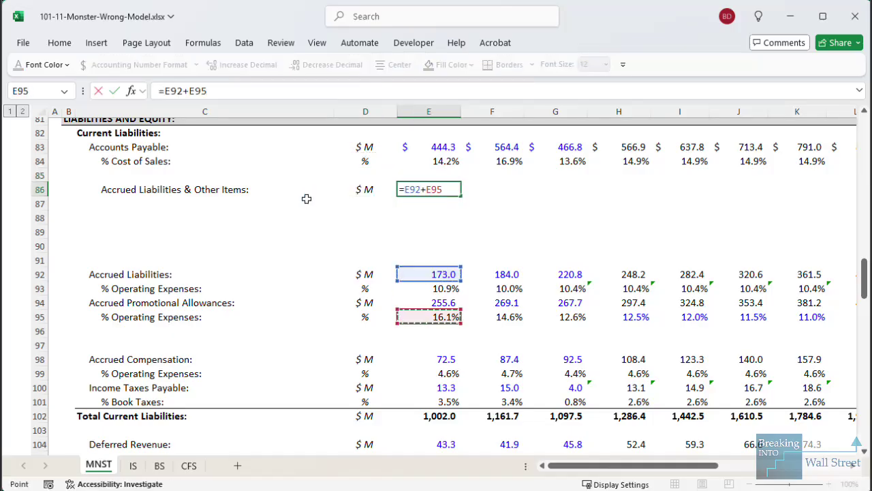
key("Up")
type("+")
key("Down")
key("Down")
key("Down")
key("Down")
key("Down")
key("Down")
key("Down")
key("Down")
key("Down")
key("Down")
key("Down")
key("Down")
type("+")
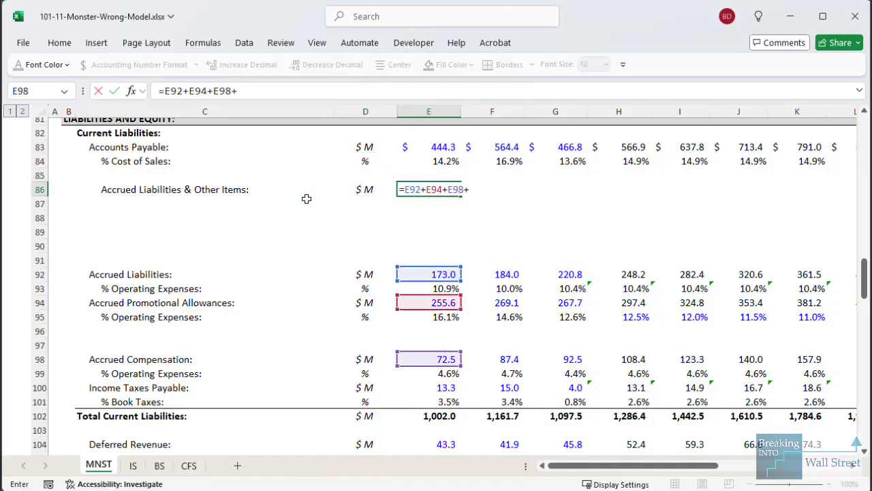
key("Down")
key("Down")
key("Down")
key("Down")
key("Down")
key("Down")
key("Down")
key("Down")
key("Down")
key("Down")
key("Down")
key("Down")
key("Down")
key("Down")
key("Down")
key("Down")
key("Up")
key("Up")
key("ctrl+Return")
- Copy the E86 formula across to G86, pasting formulas only
key("ctrl+c")
key("shift+Right")
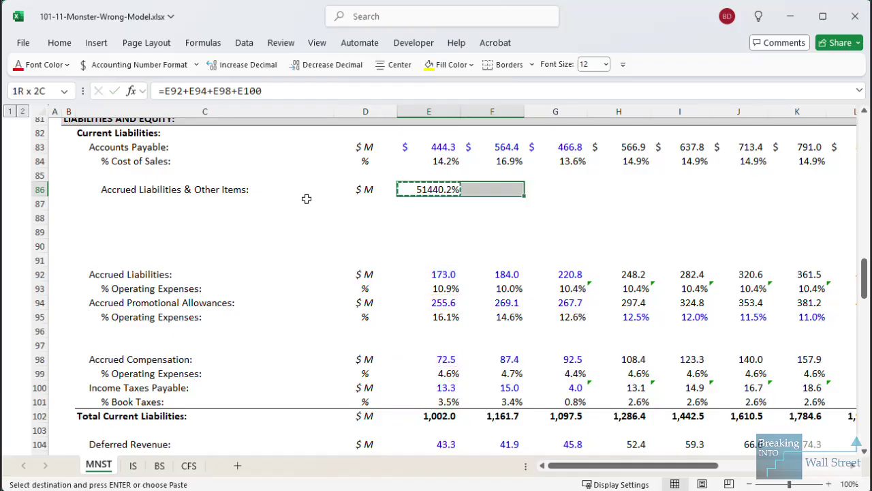
key("shift+Right")
key("alt+e")
key("s")
key("f")
key("Return")
- Apply the number formatting of the historical Accrued Liabilities cells E92:G92 to E86:G86
key("Down")
key("Down")
key("Down")
key("Down")
key("Down")
key("Down")
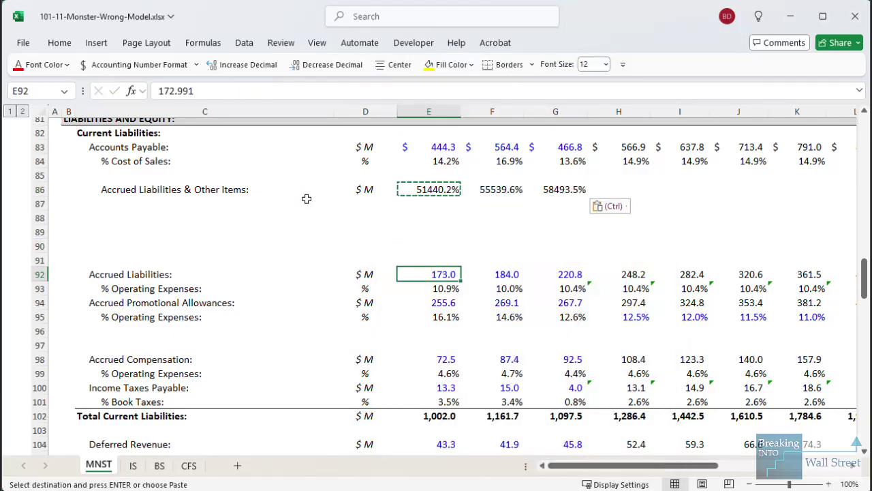
key("shift+Right")
key("shift+Right")
key("ctrl+c")
key("Up")
key("Up")
key("Up")
key("Up")
key("Up")
key("Up")
key("shift+Right")
key("shift+Right")
key("alt+e")
key("s")
key("t")
key("Return")
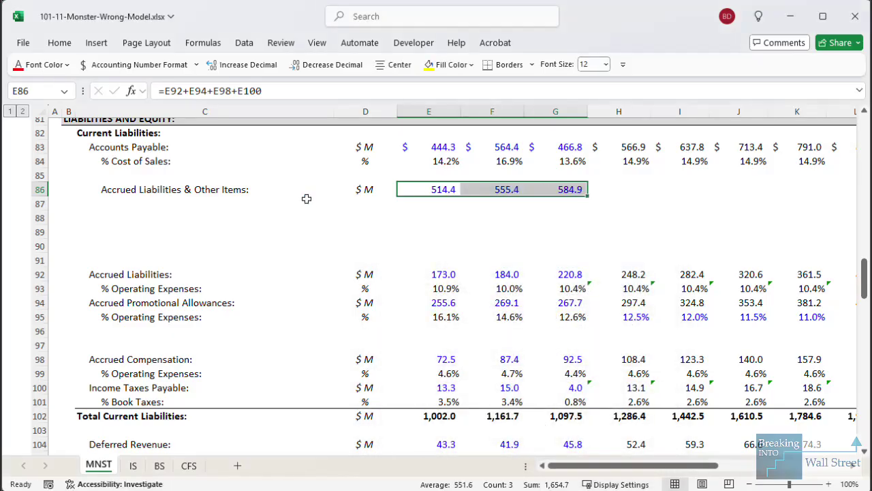
- Replace the Accrued Liabilities & Other Items formulas in E86:G86 with their hard-coded values
key("ctrl+c")
key("alt+e")
key("s")
key("v")
key("Return")
key("Escape")
- Label C87 "% Operating Expenses:" and increase its indent one level
key("Down")
key("Left")
key("Left")
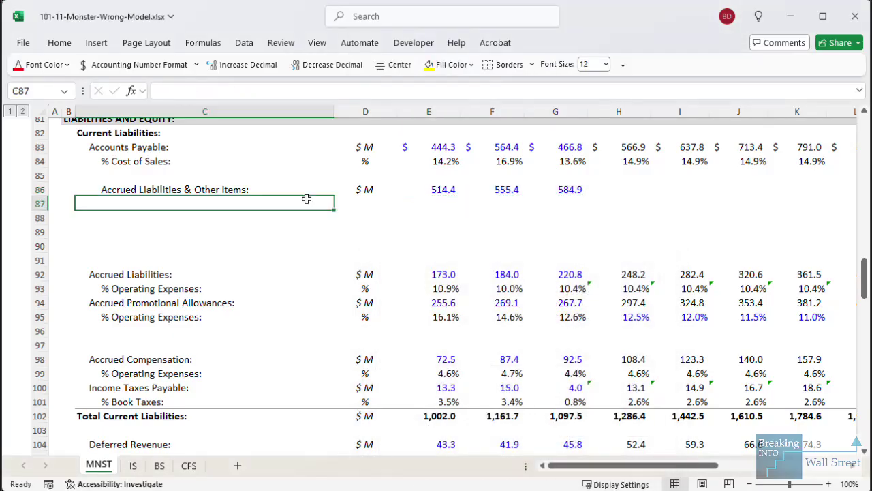
type("% Operating Expenses:")
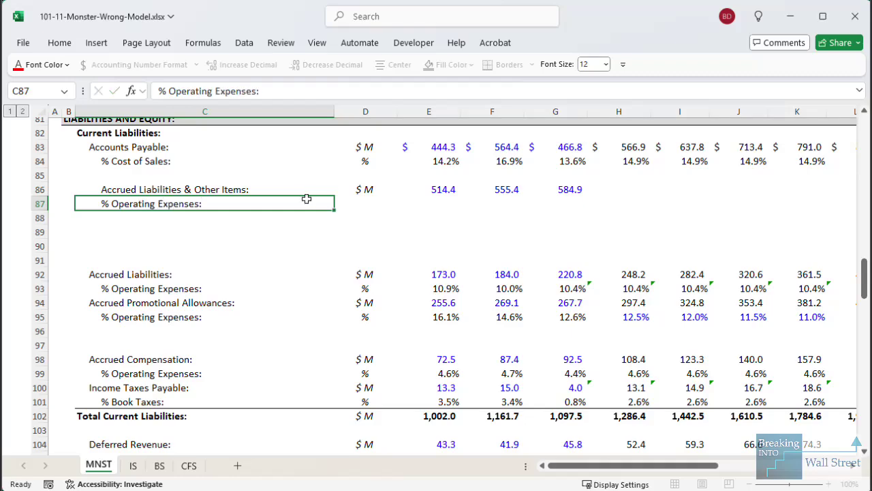
key("alt+h")
key("6")
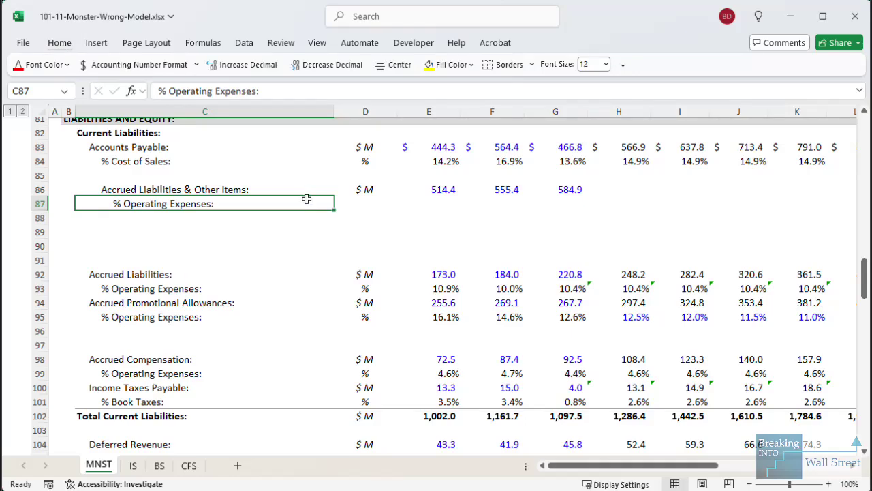
- Delete rows 92 to 101, which hold the old accrued liability, compensation and income tax payable items
left_click(203, 284)
left_click(199, 274)
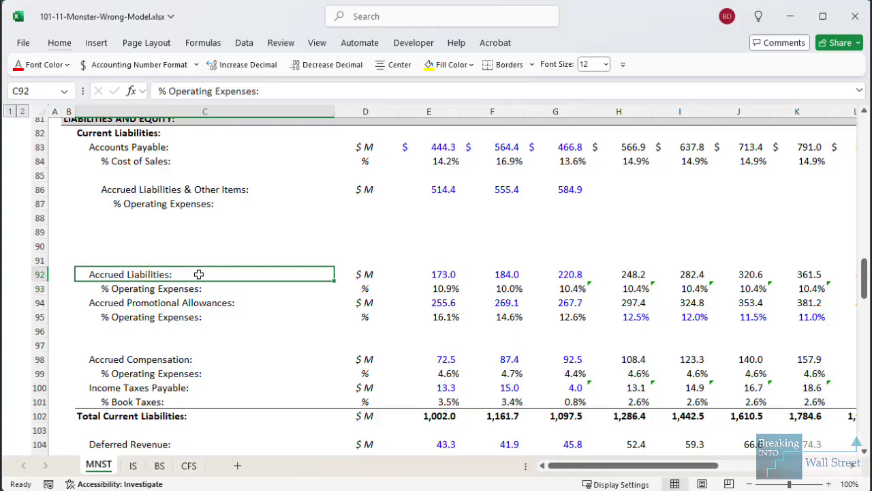
key("shift+space")
key("shift+Down")
key("shift+Down")
key("shift+Down")
key("shift+Down")
key("shift+Down")
key("shift+Down")
key("shift+Down")
key("shift+Down")
key("shift+Down")
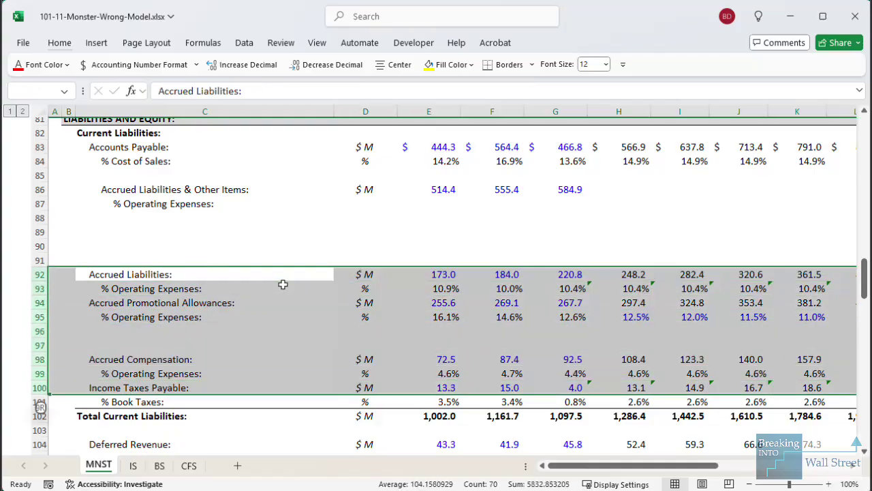
key("ctrl+minus")
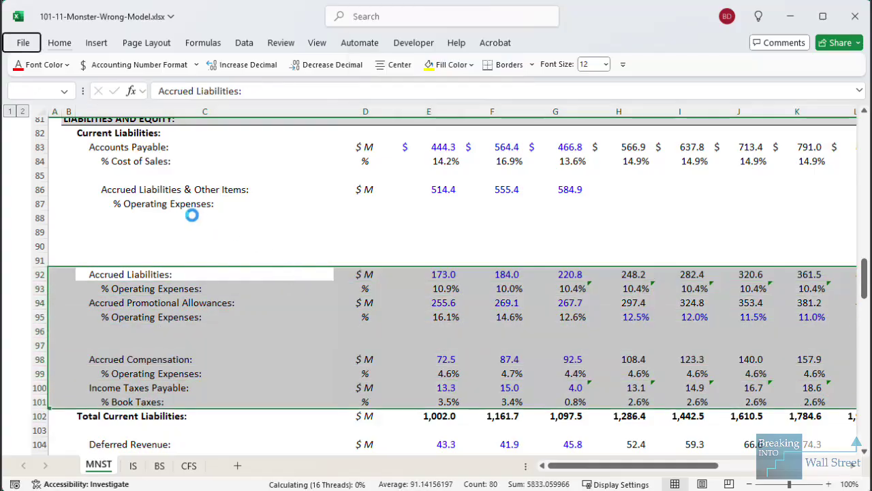
- Delete the four blank rows 88 to 91 above Total Current Liabilities
left_click(177, 216)
key("shift+space")
key("shift+Down")
key("shift+Down")
key("ctrl+minus")
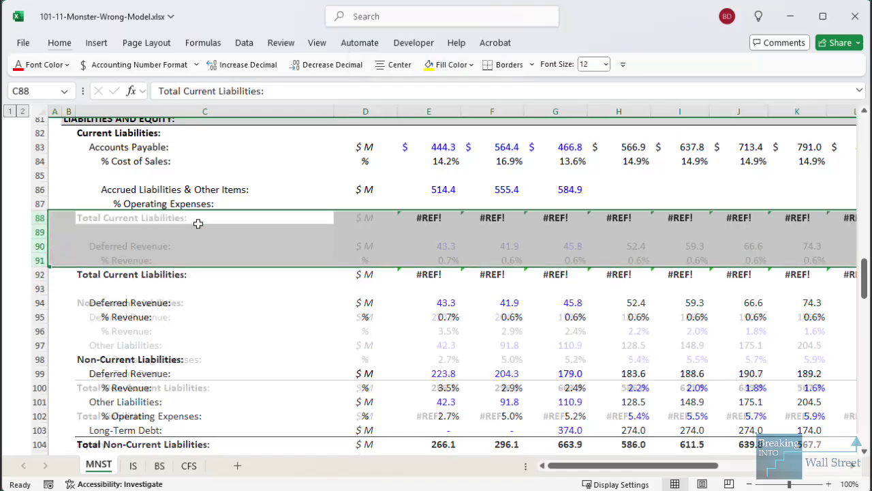
- Replace the Total Current Liabilities formula in E88 with =E83+E86
key("Right")
key("Right")
key("F2")
key("Escape")
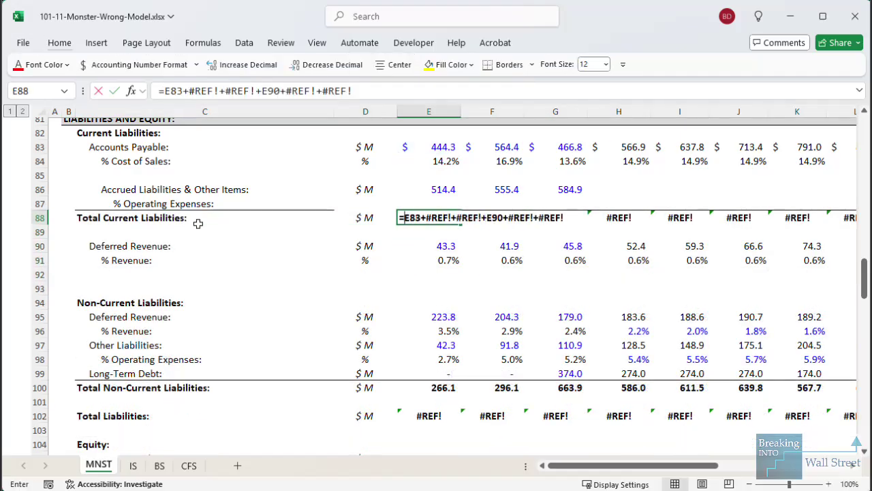
type("=")
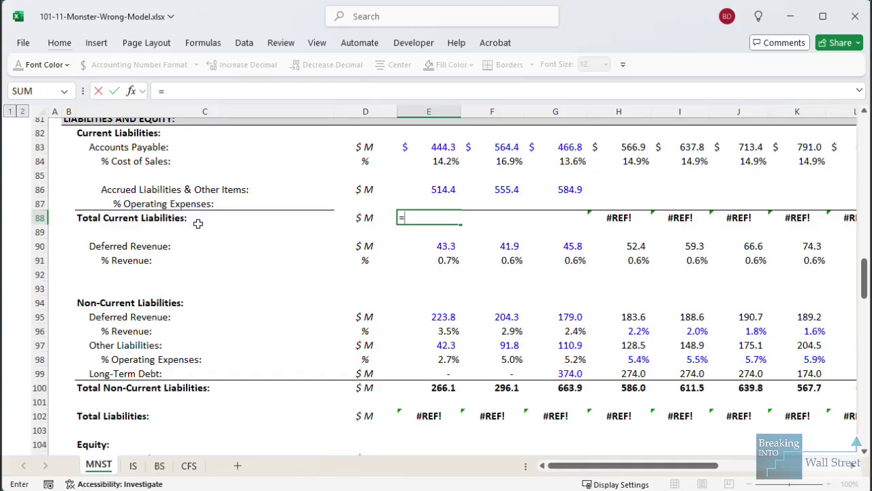
key("Up")
key("Up")
key("Up")
key("Up")
key("Up")
type("+")
key("Up")
key("Up")
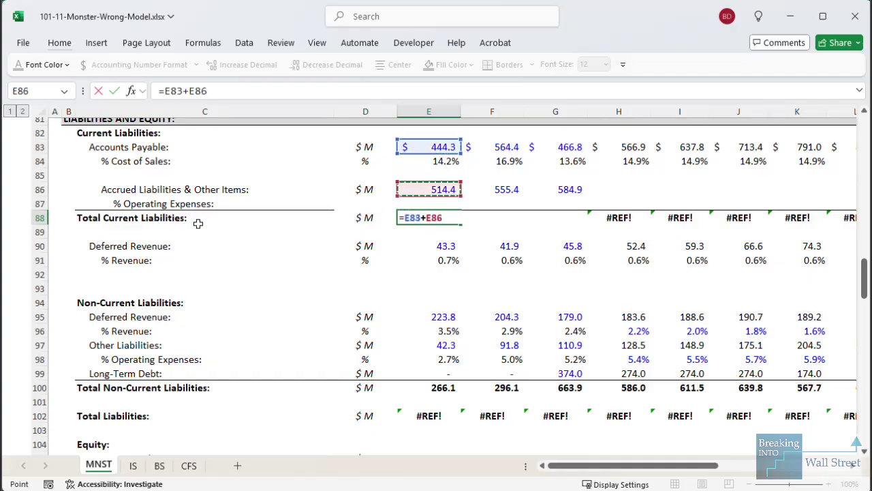
key("ctrl+Return")
- Copy the Total Current Liabilities formula from E88 across the remaining historical and projected years
key("ctrl+c")
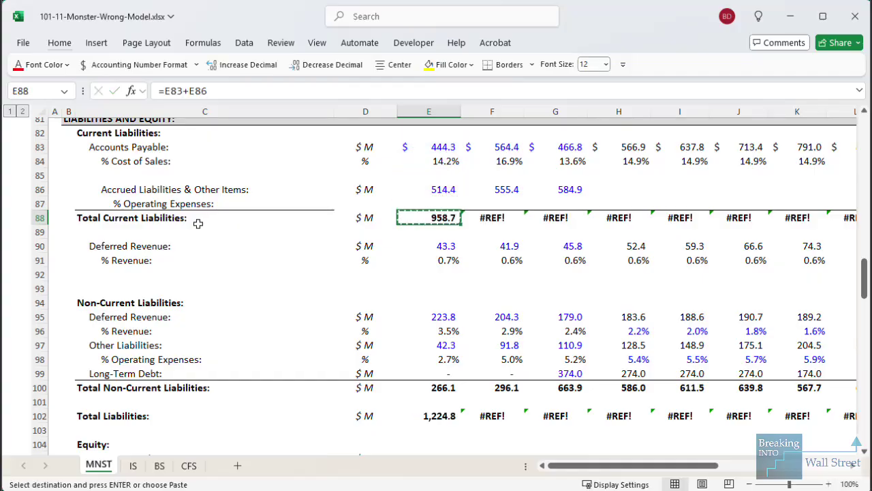
key("ctrl+shift+Right")
key("ctrl+v")
key("Home")
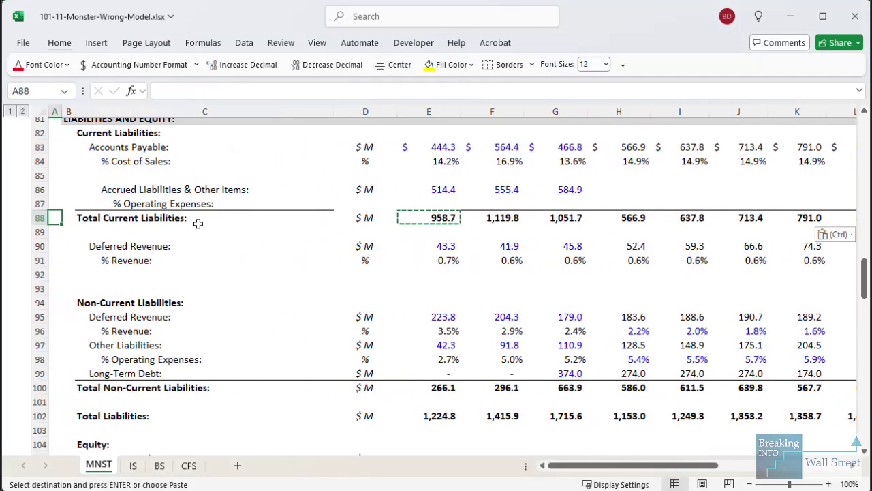
- Insert five blank rows at row 24, between the revenue drivers and the Income Statement header
left_click(187, 205)
key("shift+space")
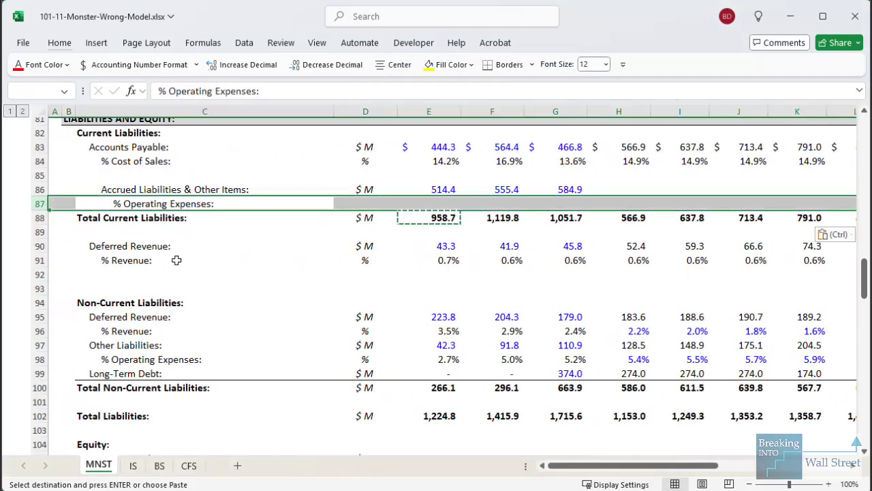
scroll(176, 254, "up", 13)
scroll(176, 254, "up", 13)
scroll(177, 372, "down", 2)
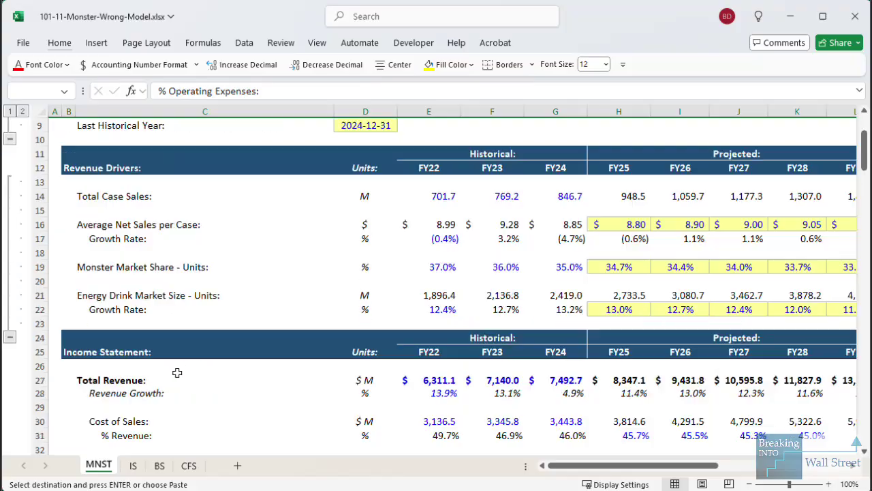
left_click(164, 339)
key("shift+space")
key("Escape")
key("ctrl+shift+equal")
key("ctrl+shift+equal")
key("ctrl+shift+equal")
key("ctrl+shift+equal")
key("ctrl+shift+equal")
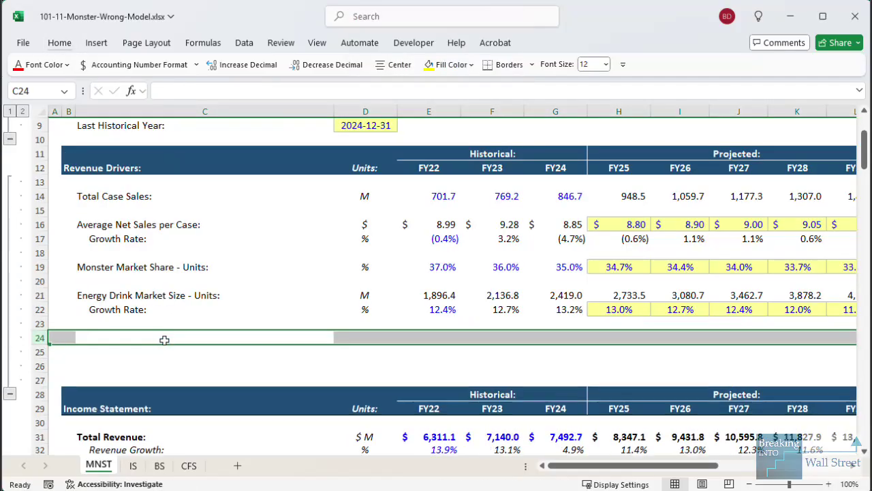
left_click(118, 334)
- Move the accrued liabilities % Operating Expenses row from row 92 up to blank row 25 in the drivers section
scroll(118, 334, "down", 20)
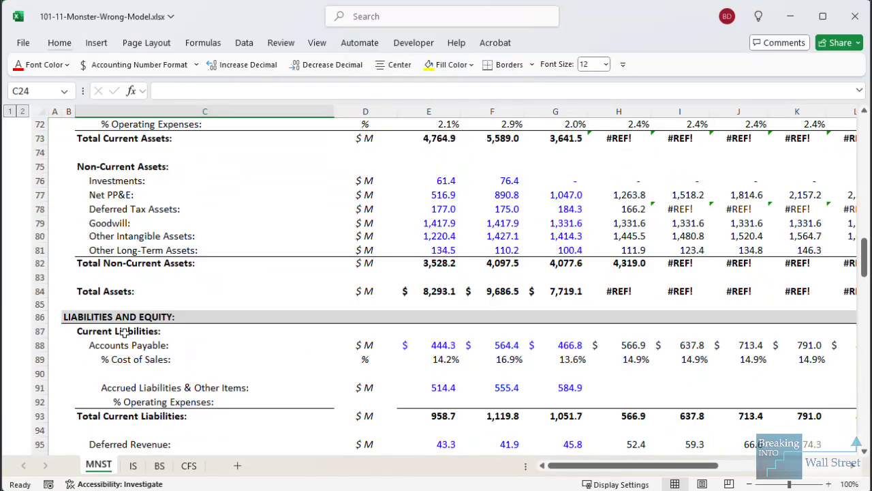
left_click(92, 230)
key("Left")
key("Left")
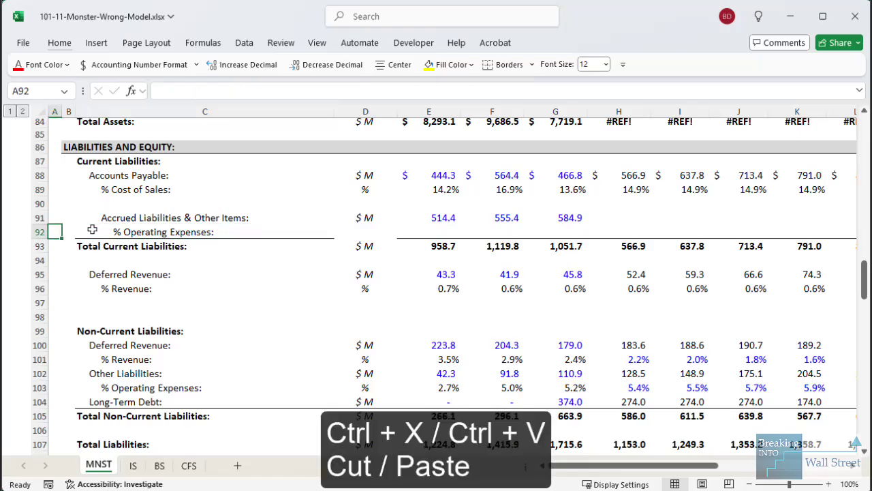
key("shift+space")
key("ctrl+x")
scroll(92, 230, "up", 20)
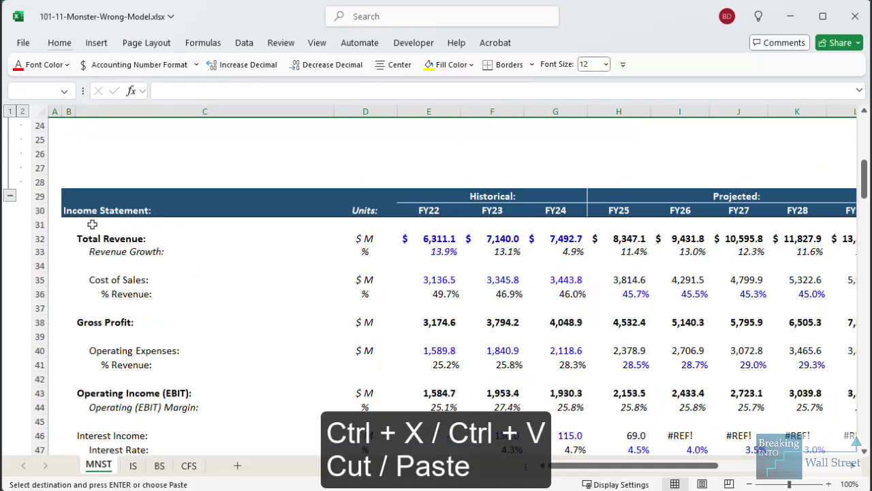
left_click(92, 224)
key("Left")
key("Left")
key("shift+space")
key("ctrl+v")
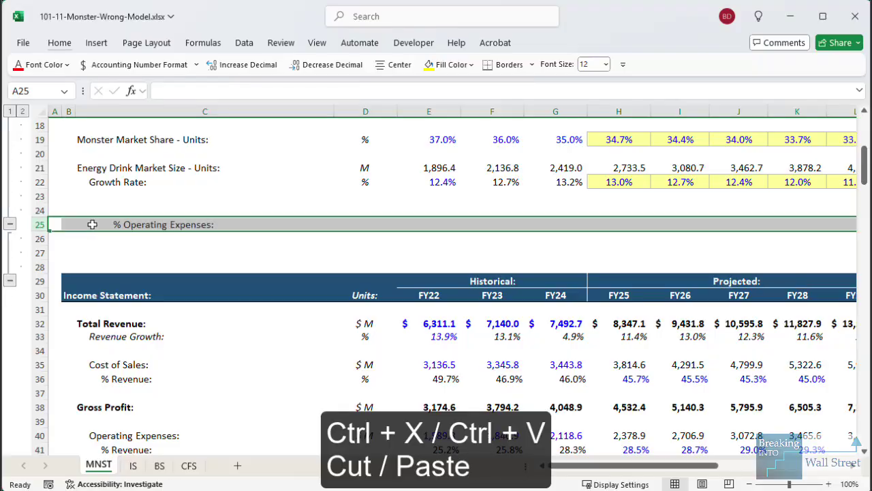
- Relabel C25 as "Accrued Liabilities % Operating Expenses:"
key("Right")
key("Right")
key("F2")
key("Home")
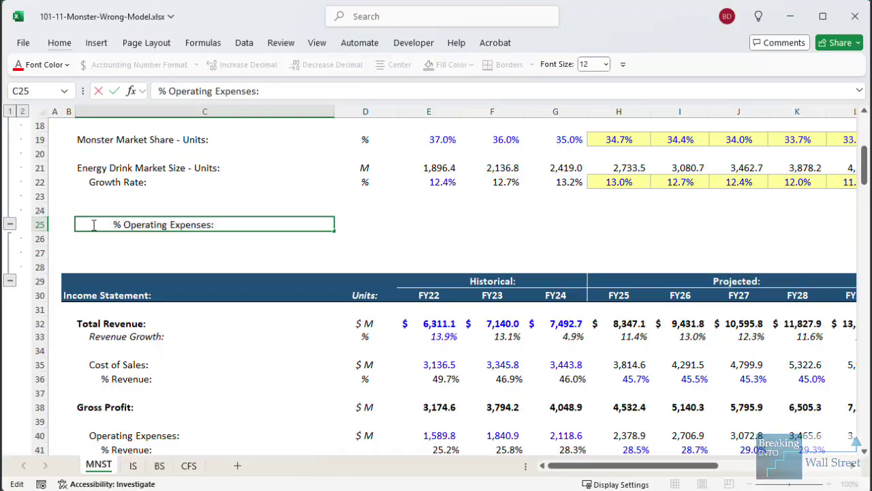
type("Accru")
type("ed Liabilities")
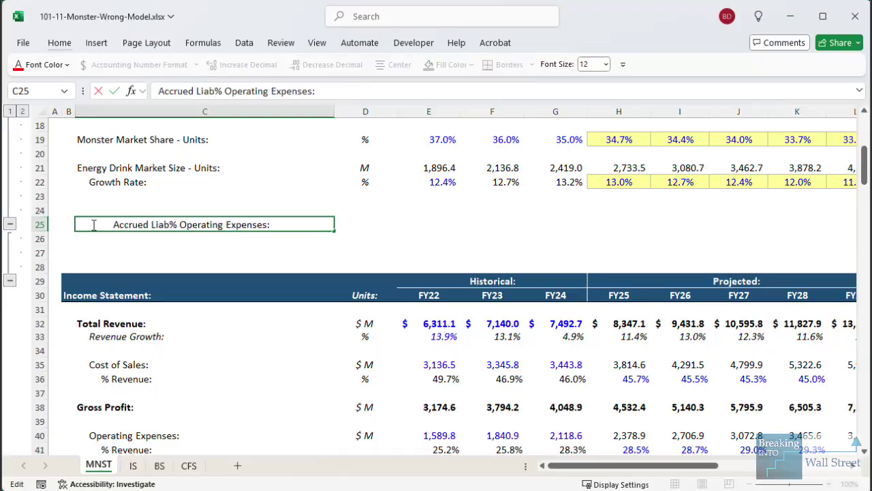
key("ctrl+Return")
- Apply the formatting of the Energy Drink Market Size label in C21 to the label in C25
key("Up")
key("Up")
key("Up")
key("Up")
key("ctrl+c")
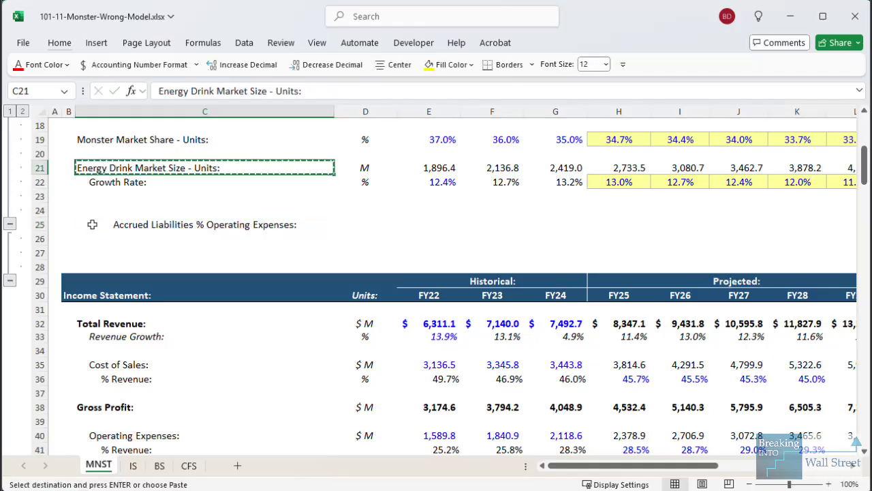
key("Down")
key("Down")
key("Down")
key("Down")
key("ctrl+alt+v")
key("t")
key("Return")
key("Escape")
- Copy the % unit from D22 into D25
key("Right")
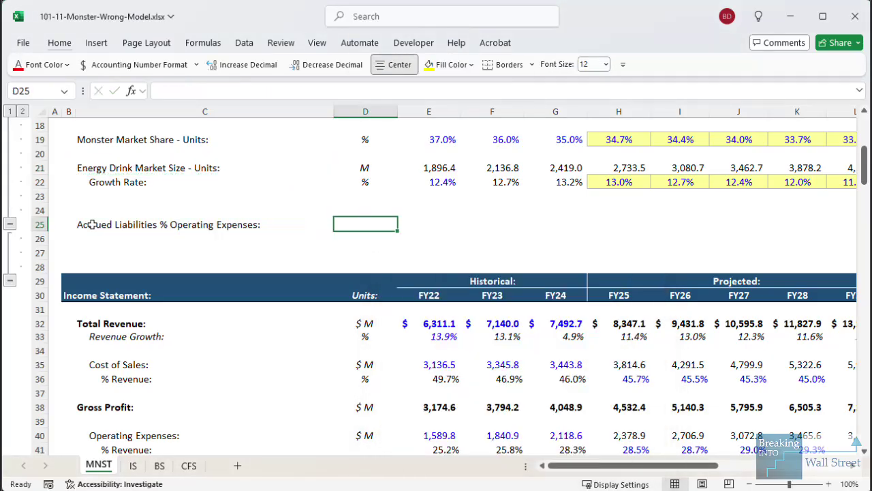
key("Up")
key("Up")
key("Up")
key("ctrl+c")
key("Down")
key("Down")
key("Down")
key("Return")
- Calculate FY22 accrued liabilities as a percentage of operating expenses in E25 with =E91/E40
key("Right")
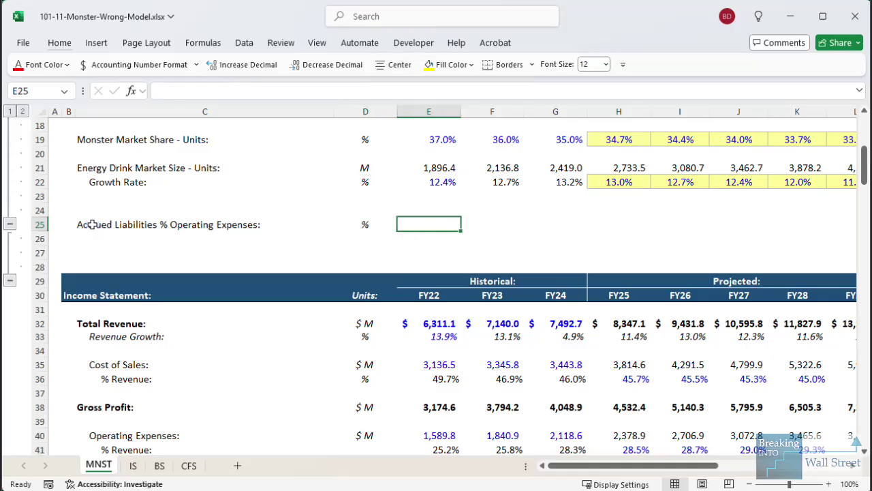
type("=-")
key("Escape")
type("=")
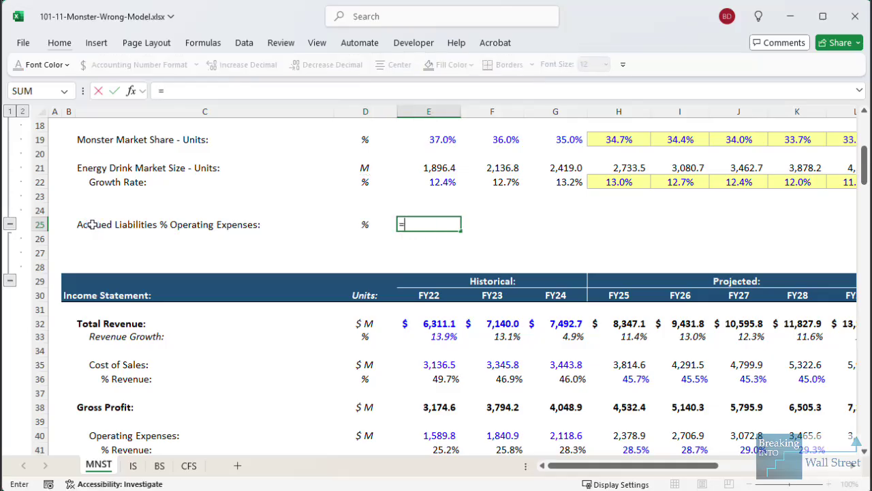
scroll(154, 232, "down", 15)
scroll(331, 288, "down", 4)
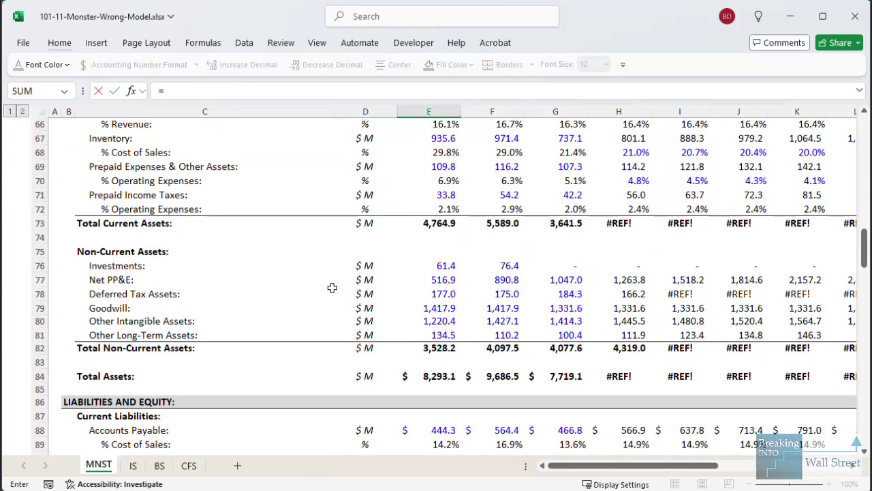
left_click(428, 343)
type("/")
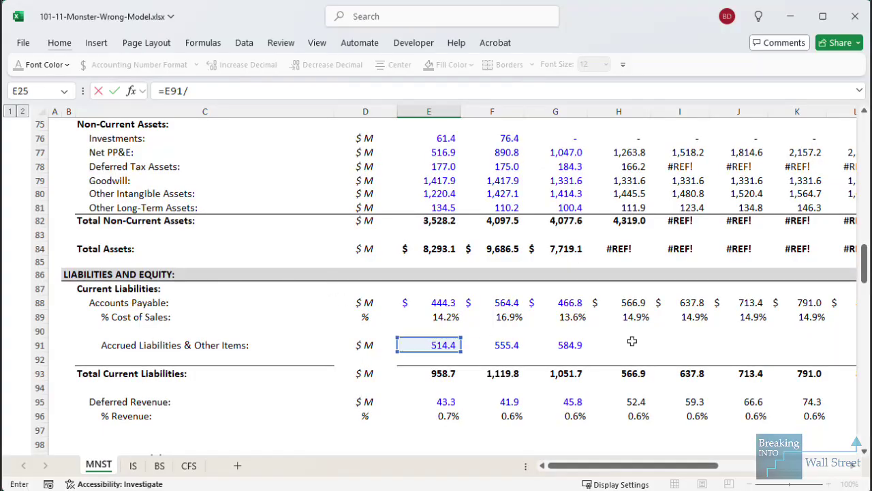
scroll(614, 327, "up", 19)
scroll(476, 311, "down", 3)
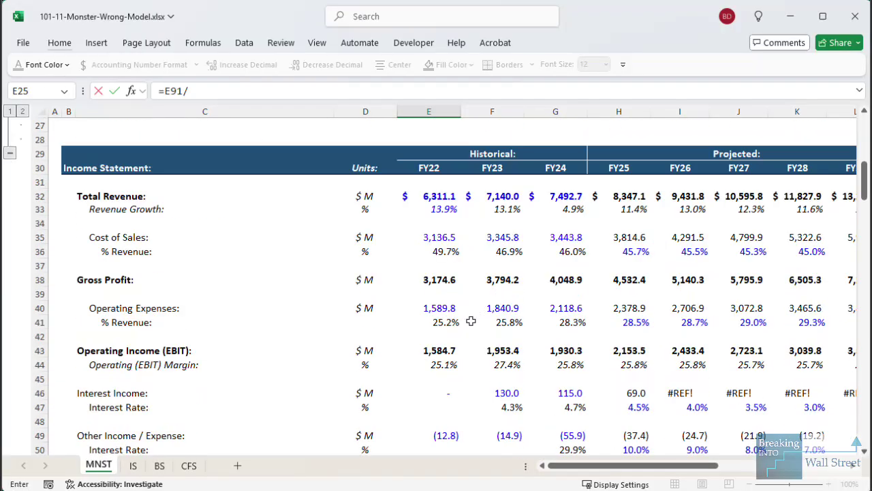
left_click(454, 306)
scroll(453, 307, "up", 5)
key("ctrl+Return")
- Fill the E25 percentage formula across the FY23 and FY24 columns
key("shift+Right")
key("shift+Right")
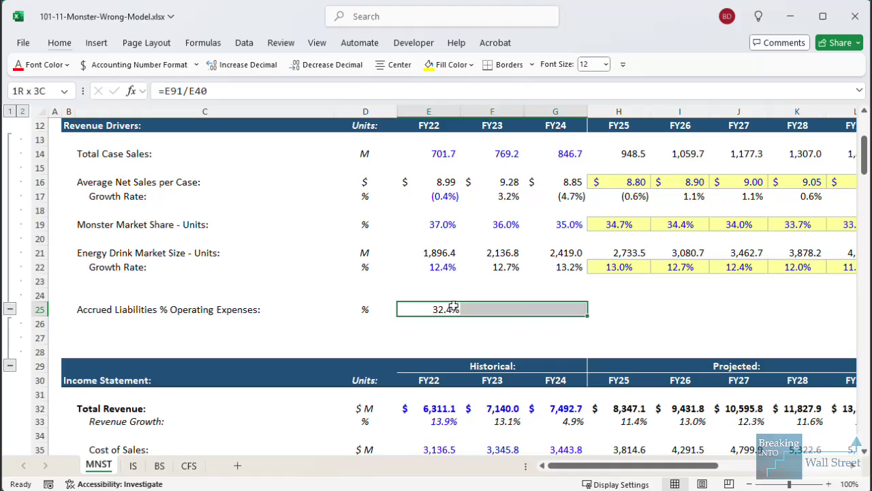
key("ctrl+r")
key("Right")
key("Right")
key("Right")
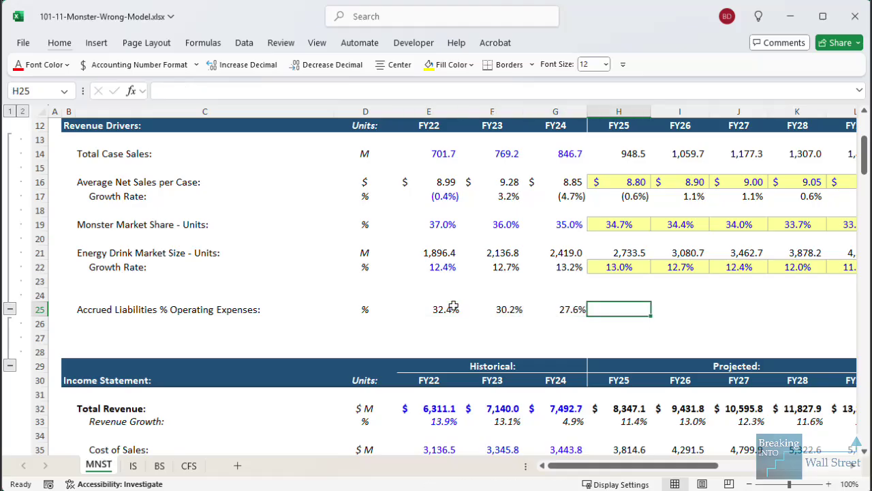
- Examine the balance sheet's current asset and current liability rows and their in-line percentage assumptions
key("shift+space")
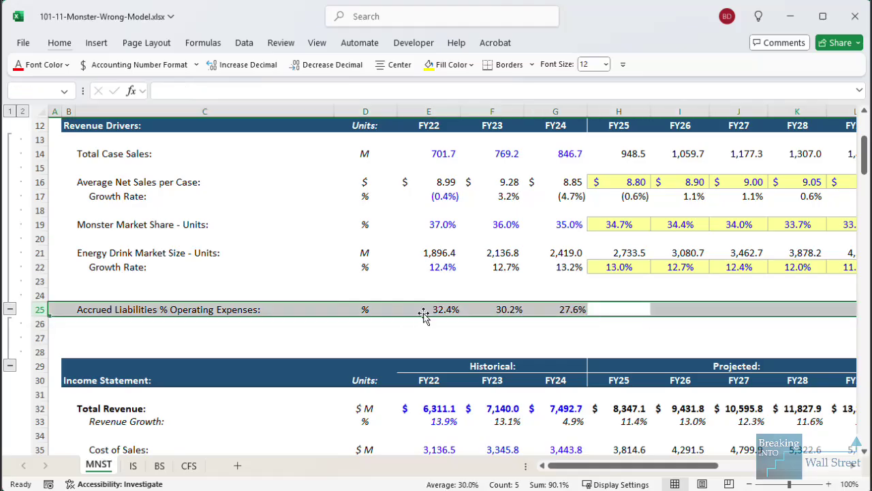
scroll(423, 313, "down", 2)
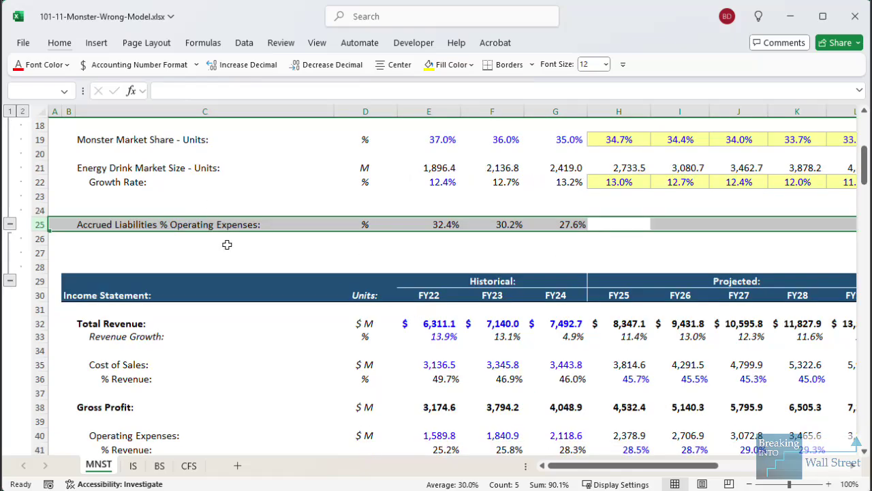
scroll(227, 244, "down", 14)
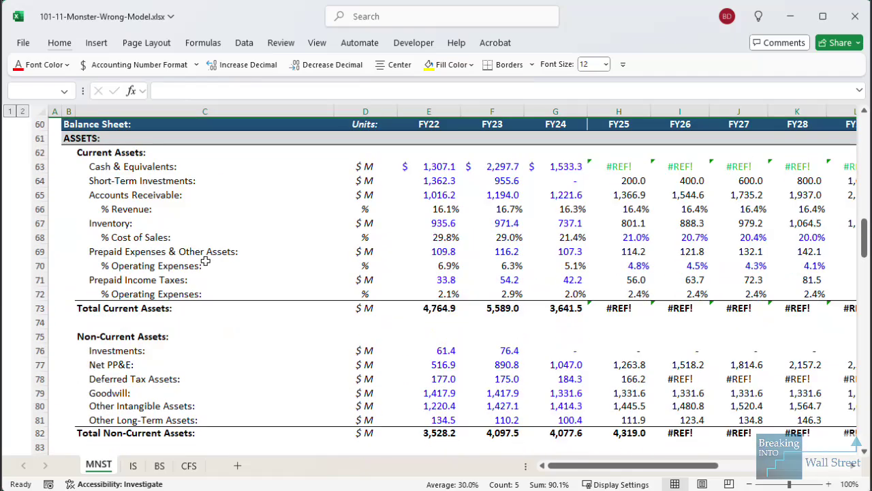
scroll(181, 251, "down", 5)
scroll(139, 323, "down", 1)
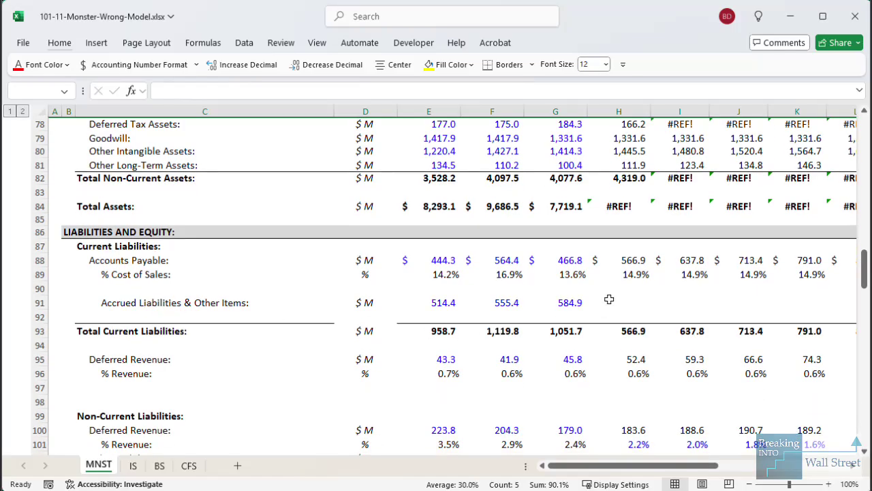
left_click(542, 285)
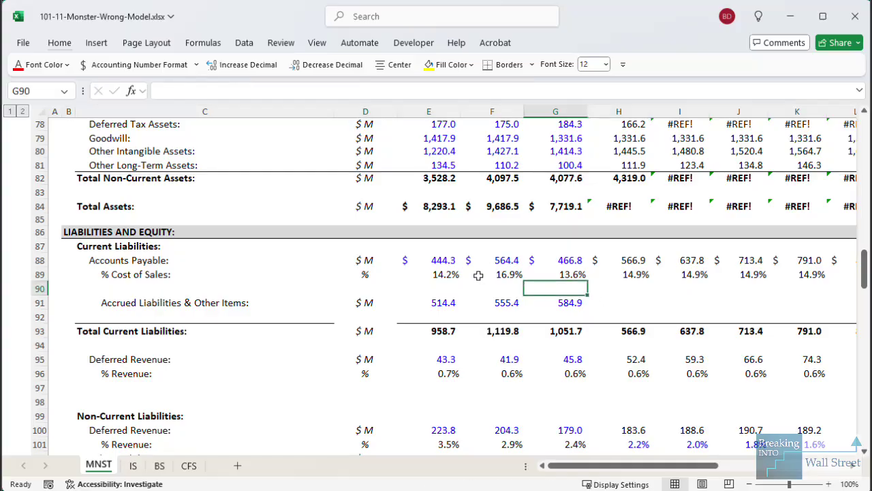
scroll(269, 299, "up", 9)
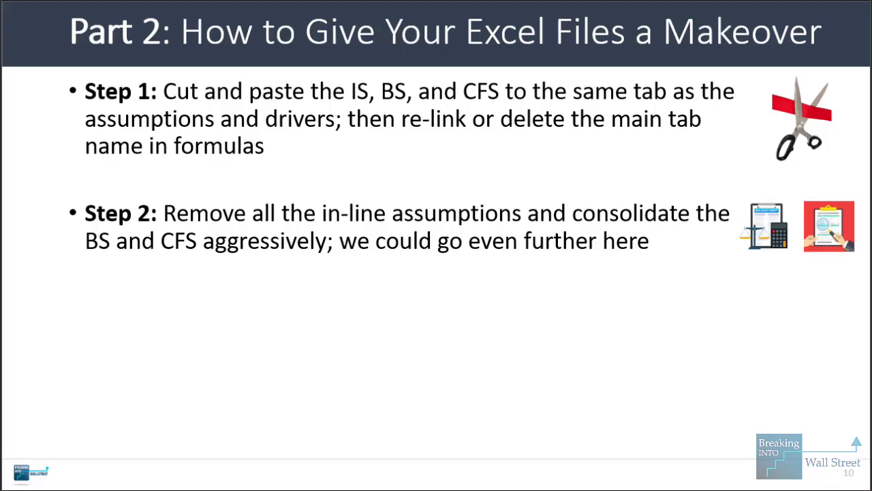
key("Right")
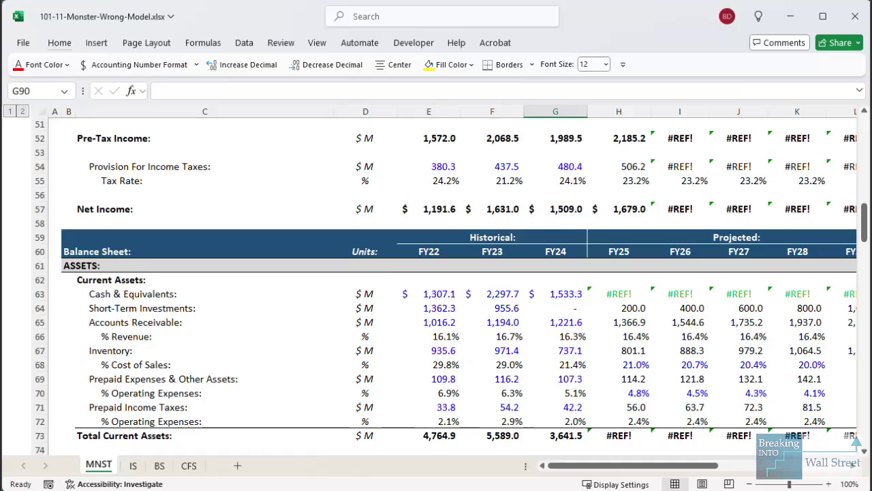
- Insert three blank rows at row 24, above the Accrued Liabilities % Operating Expenses row
scroll(382, 279, "up", 10)
scroll(320, 277, "down", 4)
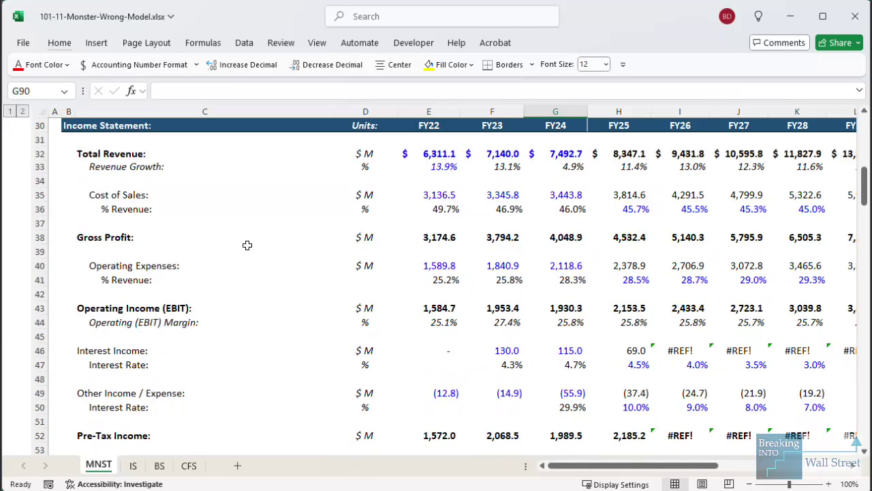
left_click(176, 278)
key("shift+space")
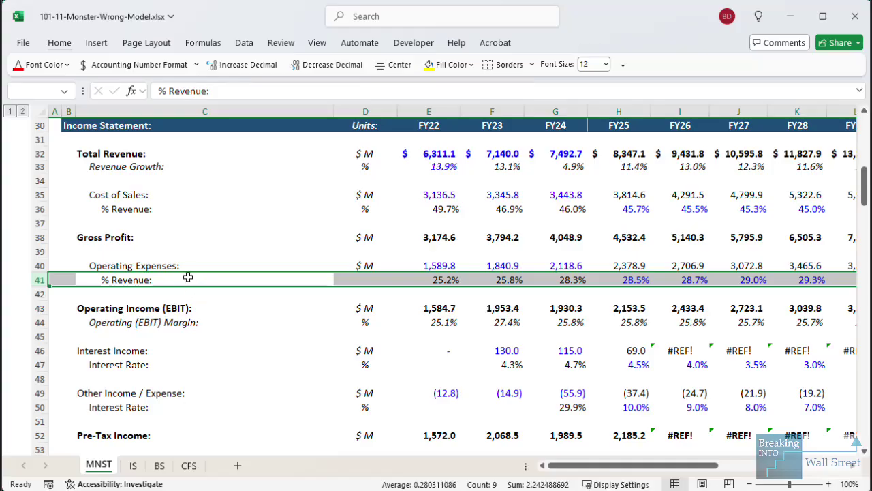
scroll(186, 277, "up", 5)
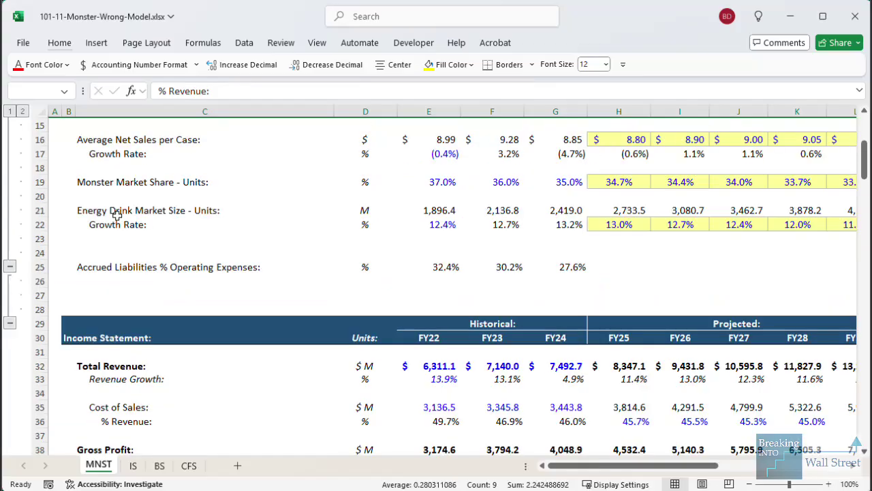
left_click(97, 237)
left_click(125, 252)
key("shift+space")
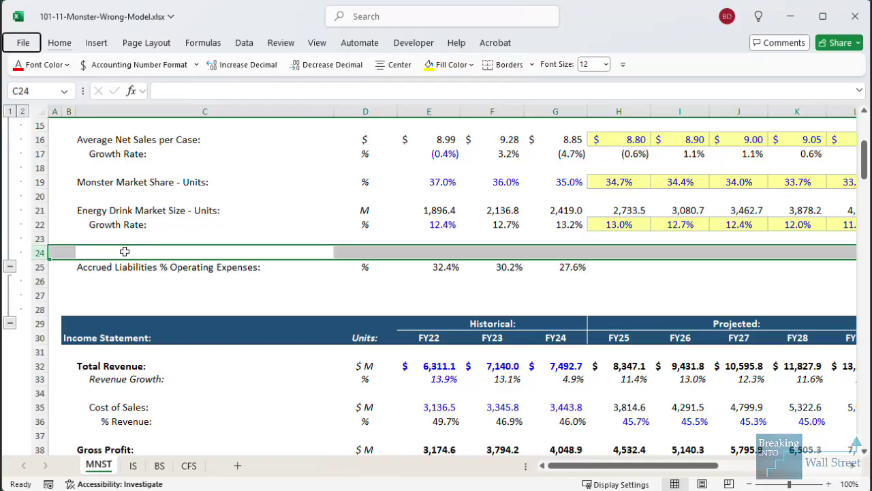
key("ctrl+shift+plus")
key("ctrl+shift+plus")
key("ctrl+shift+plus")
- Move the cost-of-sales % Revenue row from the income statement into the blank row 24 of the drivers section
scroll(103, 261, "down", 4)
left_click(78, 304)
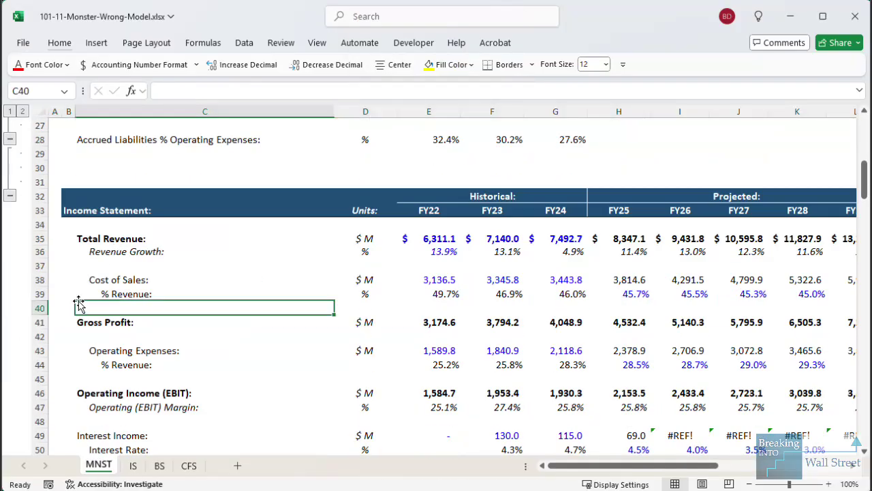
key("Up")
key("Home")
key("shift+space")
key("ctrl+c")
scroll(55, 172, "up", 2)
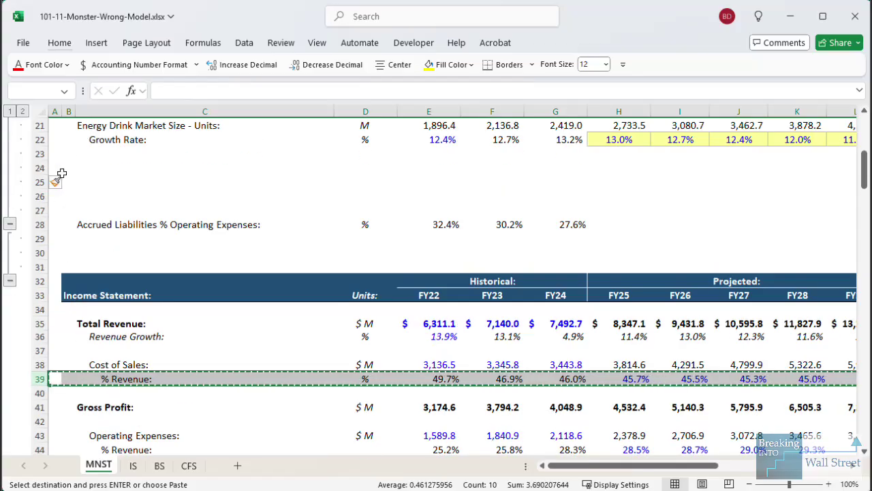
left_click(54, 167)
key("ctrl+v")
- Relabel the moved row in C24 as "Cost of Sales % Revenue:"
key("Right")
key("Right")
key("F2")
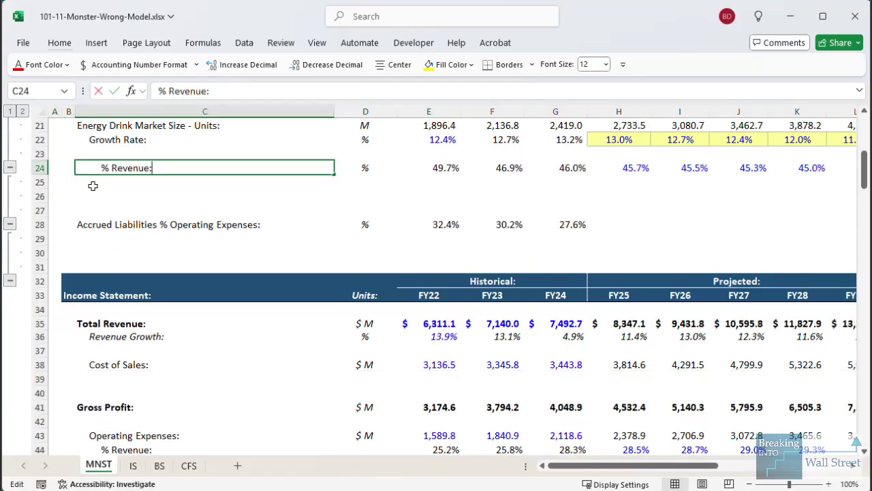
type("Cost of Sales")
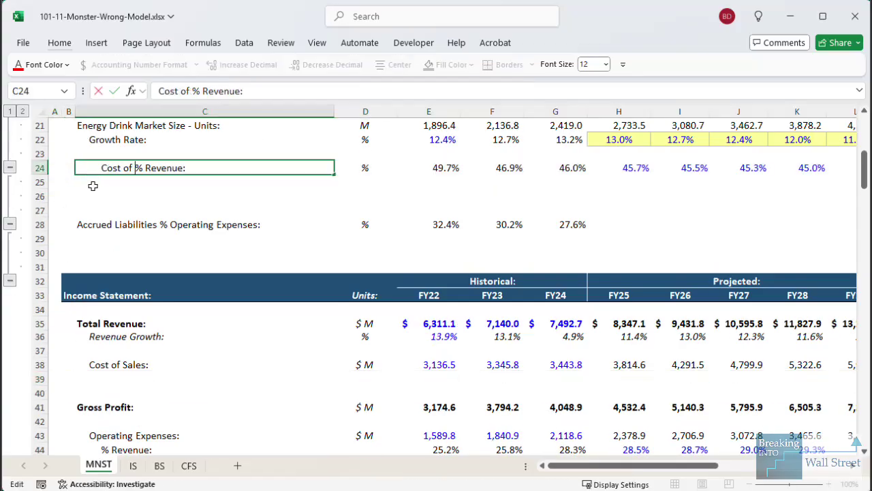
key("ctrl+Return")
- Apply the format of the Accrued Liabilities % Operating Expenses label to C24, pasting formats only
key("ctrl+Down")
key("ctrl+c")
key("ctrl+Up")
key("ctrl+alt+v")
key("t")
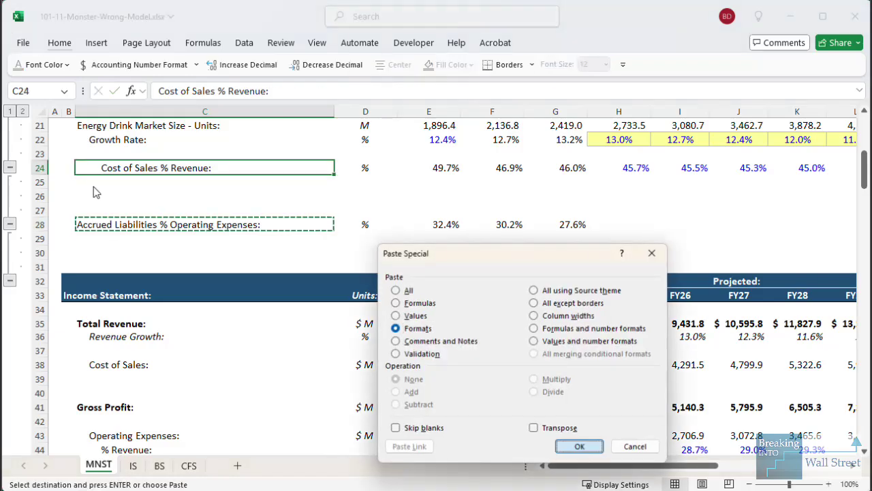
key("Return")
- Check that the projected Cost of Sales formulas in row 38 multiply revenue by the row 24 percentages
key("Right")
key("Right")
key("Right")
key("Down")
key("ctrl+Down")
key("Right")
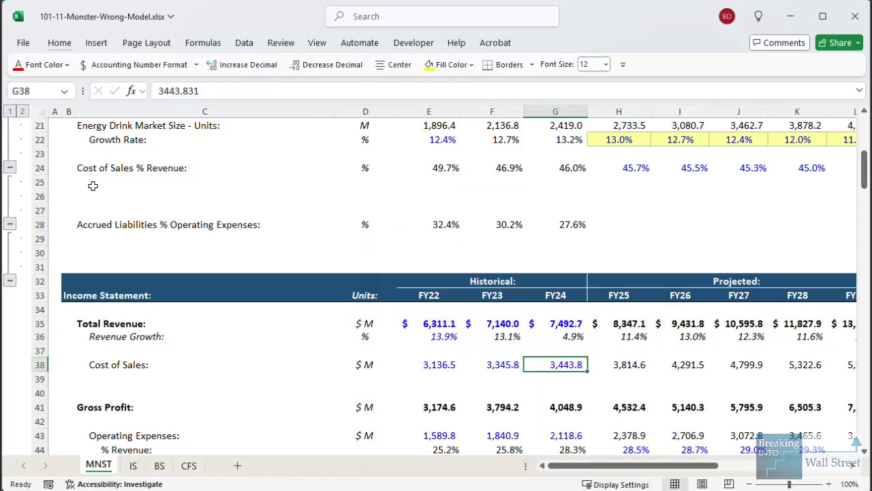
key("Right")
type("=H24*H35")
key("Tab")
key("F2")
key("Tab")
key("F2")
key("Tab")
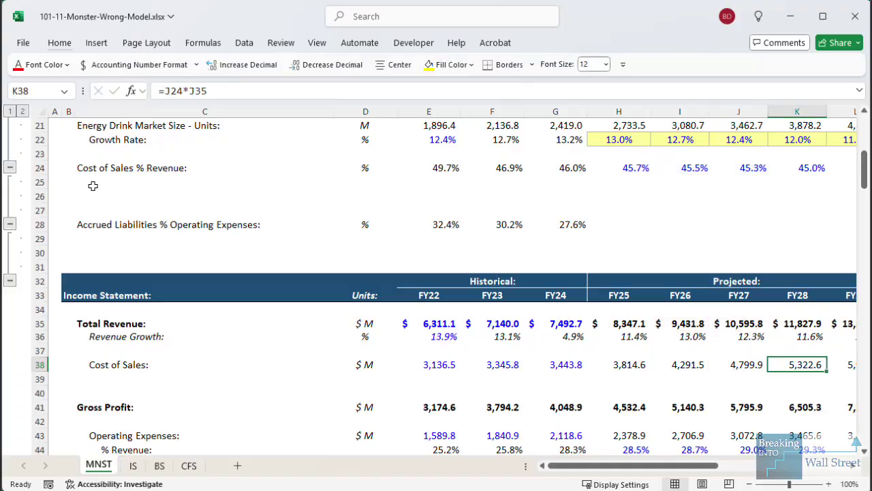
key("F2")
key("Tab")
key("F2")
key("Escape")
key("Left")
key("Left")
key("Home")
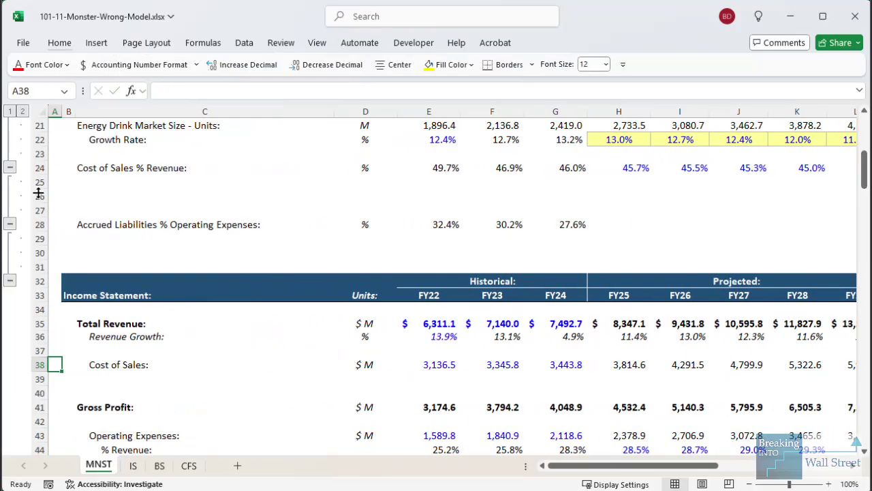
- Move the operating expenses % Revenue row from row 44 of the income statement to row 25 of the drivers section
scroll(98, 326, "down", 2)
left_click(103, 362)
key("Home")
key("shift+space")
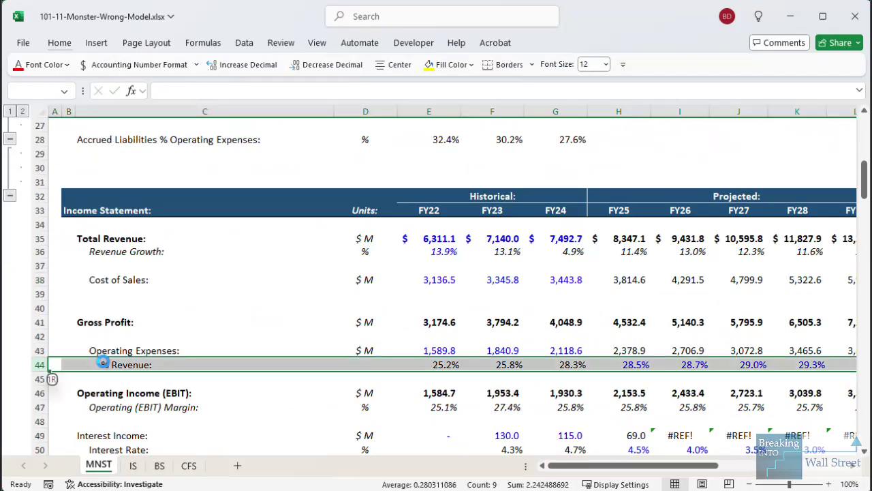
key("ctrl+c")
scroll(69, 188, "up", 2)
left_click(69, 188)
key("shift+space")
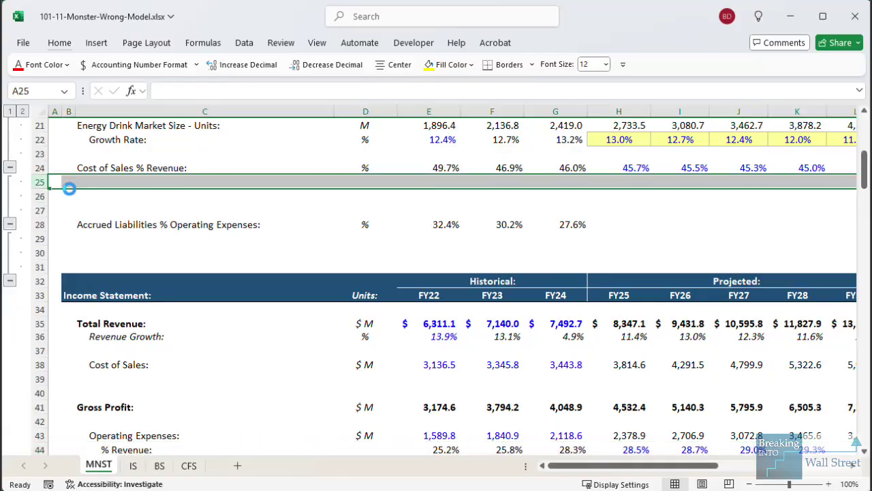
key("ctrl+v")
- Give C25 the same format as the Cost of Sales % Revenue label and relabel it "OpEx % Revenue:"
key("Up")
key("Right")
key("ctrl+c")
key("Down")
key("F2")
key("Home")
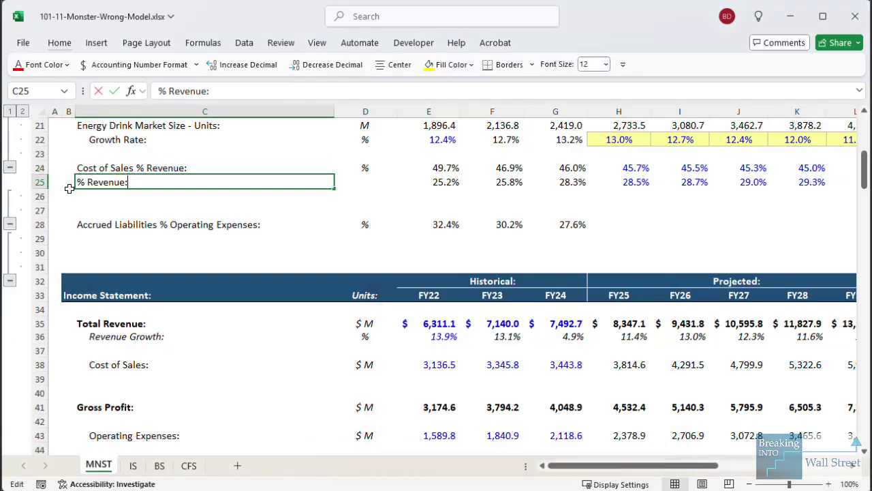
type("OpEx")
key("ctrl+Return")
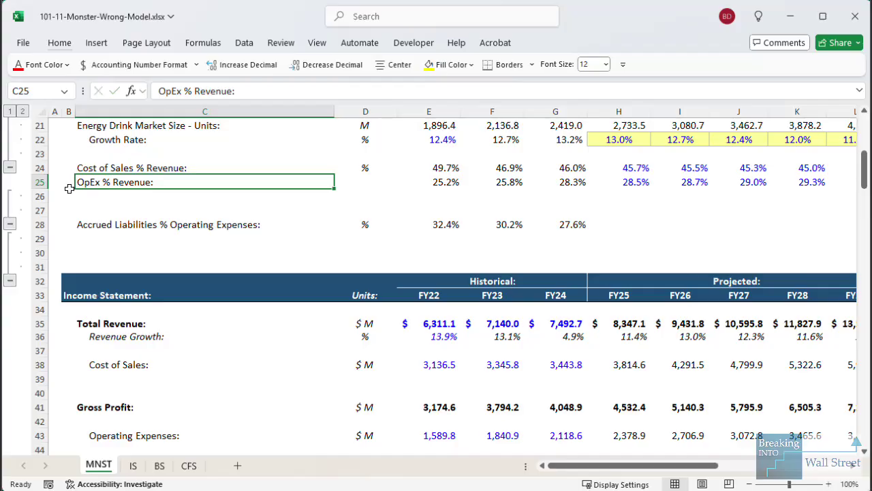
- Copy the % unit from D24 into D25 for the OpEx % Revenue row
key("Up")
key("Right")
key("ctrl+c")
key("Down")
key("Right")
key("ctrl+v")
key("ctrl+z")
key("Left")
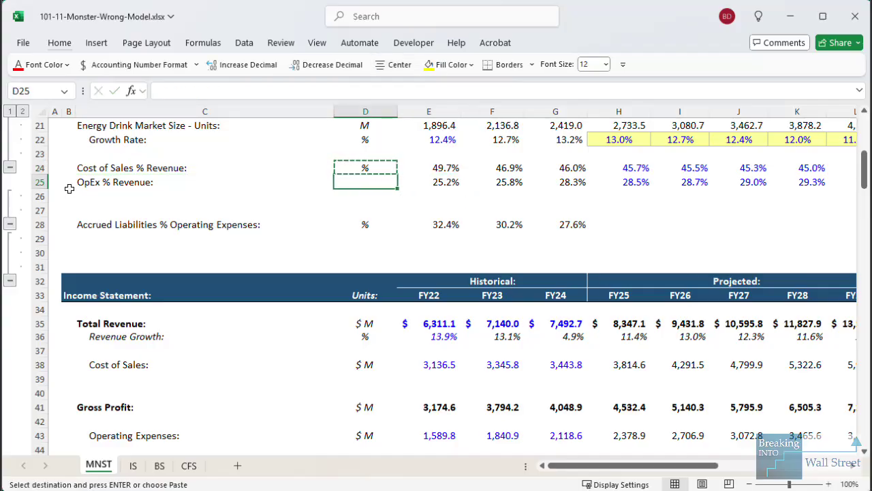
key("ctrl+v")
key("Escape")
- Delete the emptied row 39 below Cost of Sales in the income statement
scroll(84, 273, "down", 1)
left_click(98, 334)
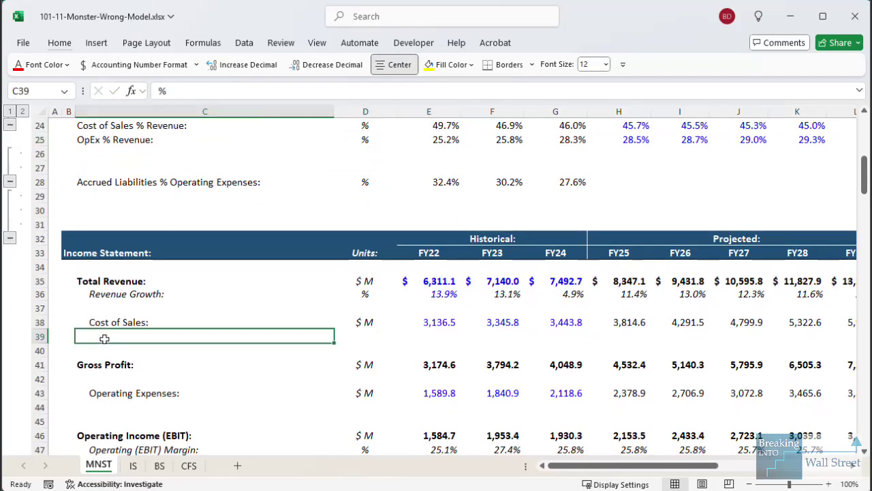
scroll(168, 340, "down", 2)
key("shift+space")
key("alt+e")
key("d")
- Delete the emptied row 43 below Operating Expenses in the income statement
key("Down")
key("Down")
key("Down")
key("Down")
key("shift+space")
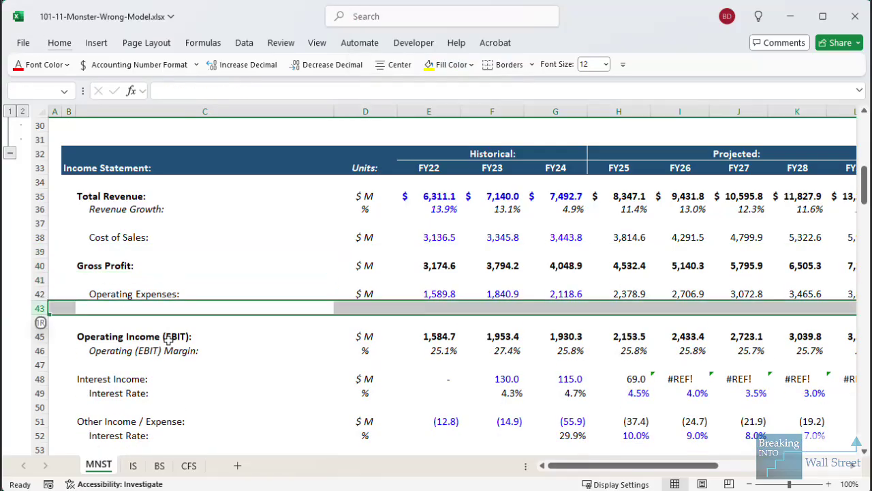
key("alt+e")
key("d")
left_click(376, 366)
left_click(475, 307)
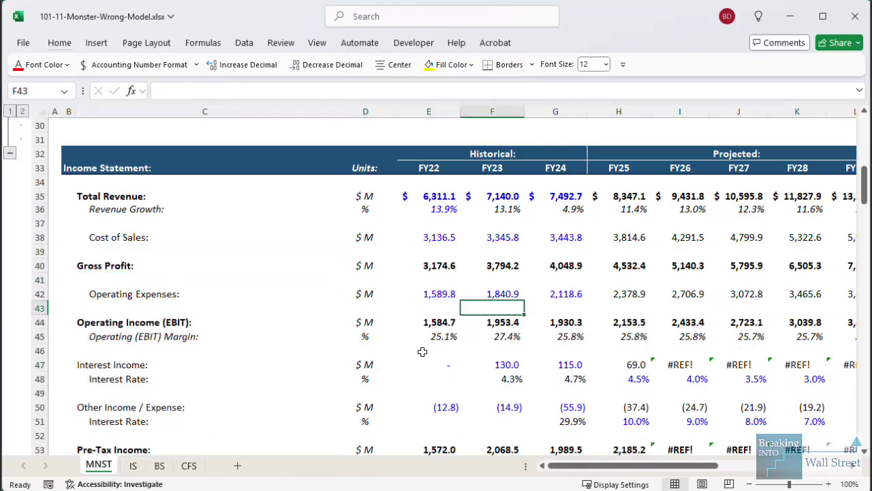
scroll(326, 384, "down", 1)
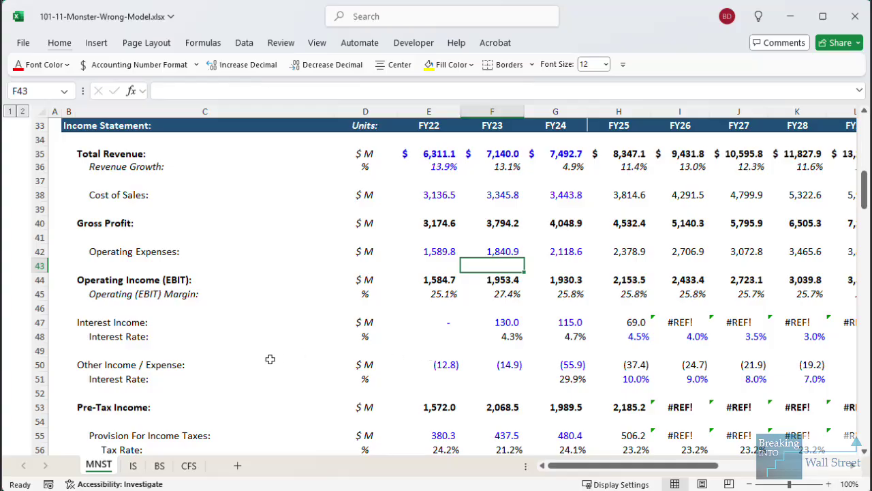
scroll(270, 359, "down", 2)
scroll(119, 318, "up", 4)
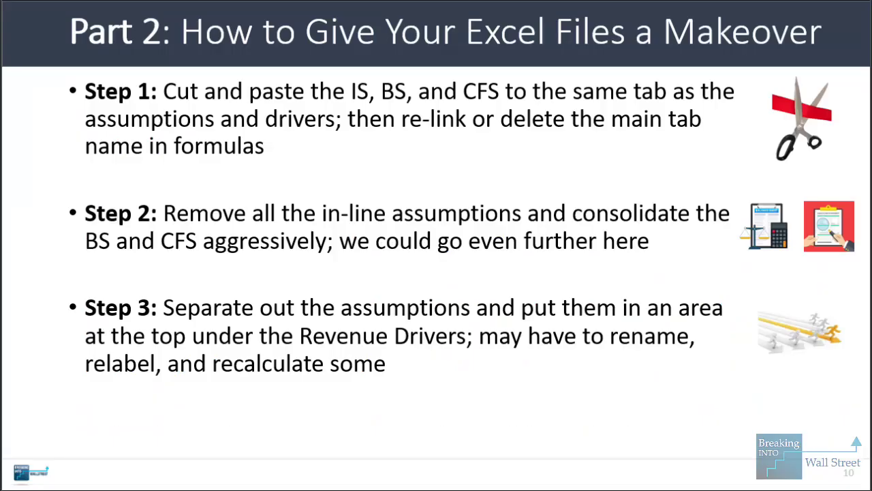
key("Right")
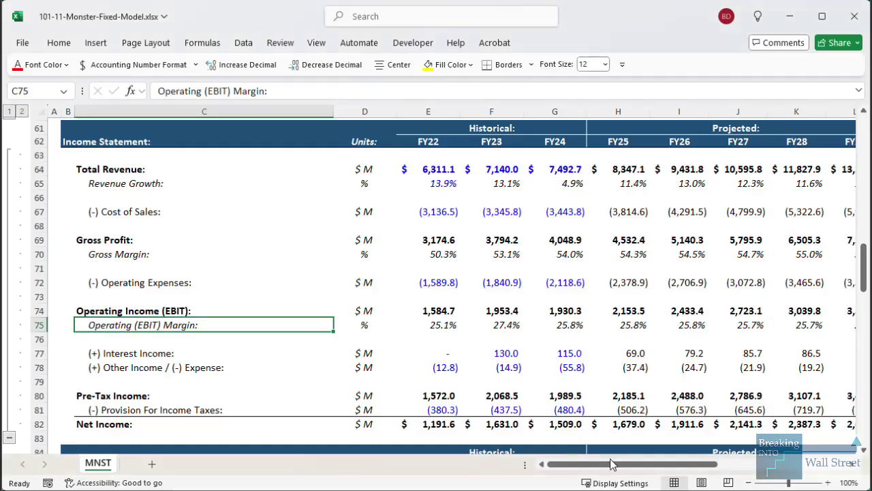
- Examine the FY29 revenue, cash, equity and long-term debt projections in the 101-11-Monster-Fixed-Model.xlsx workbook
left_click_drag(614, 464, 654, 465)
mouse_move(655, 152)
left_mouse_down()
mouse_move(701, 195)
mouse_move(730, 202)
left_mouse_up()
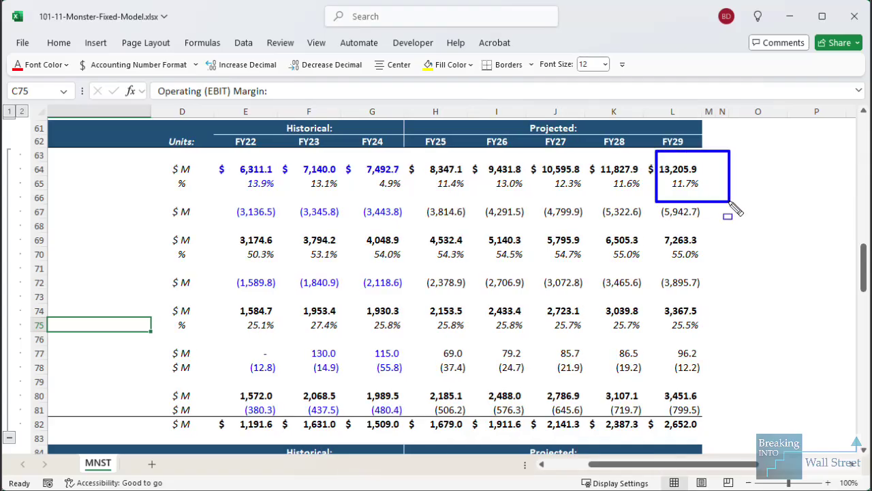
scroll(709, 272, "down", 6)
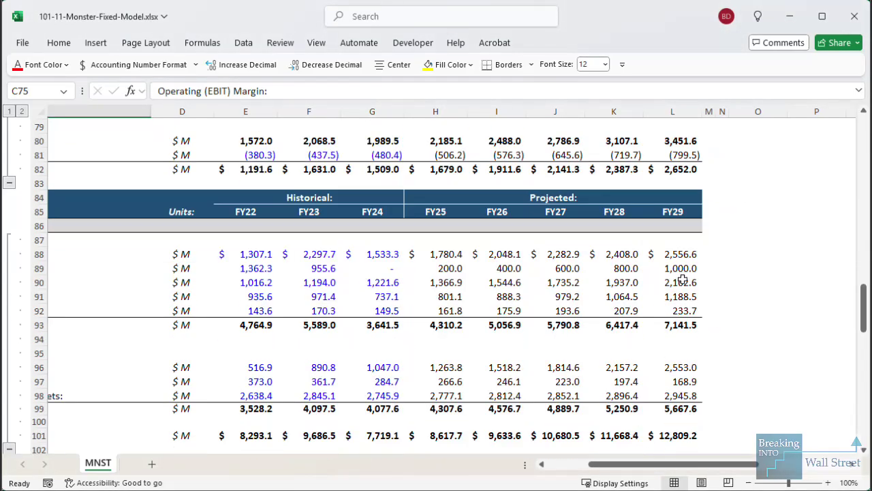
left_click_drag(652, 239, 721, 271)
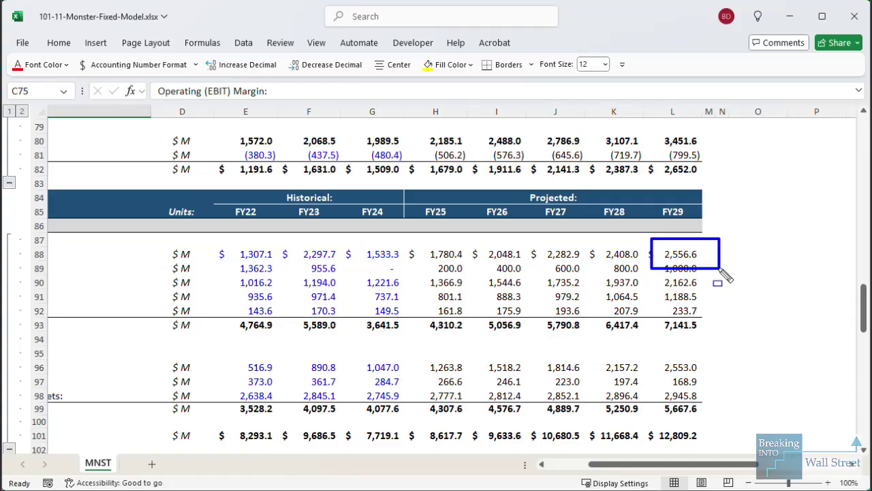
scroll(719, 327, "down", 14)
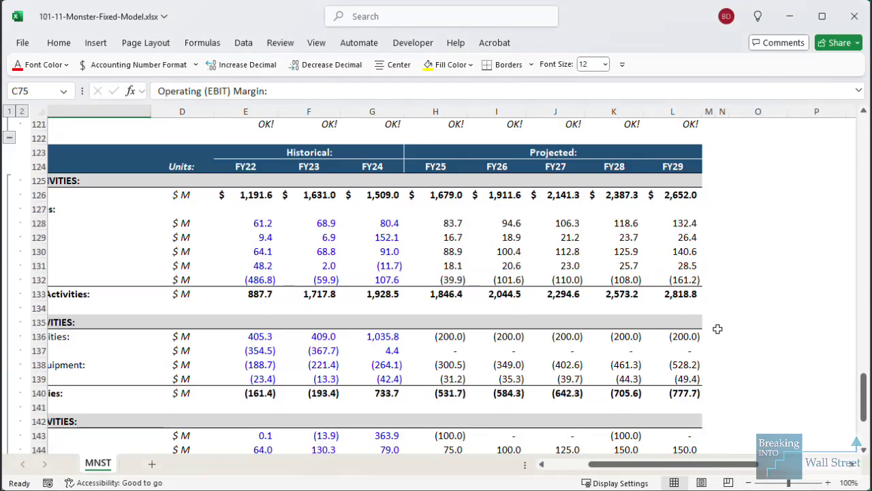
scroll(718, 329, "up", 7)
mouse_move(612, 464)
left_mouse_down()
mouse_move(571, 468)
mouse_move(647, 469)
left_mouse_up()
left_click_drag(597, 349, 684, 384)
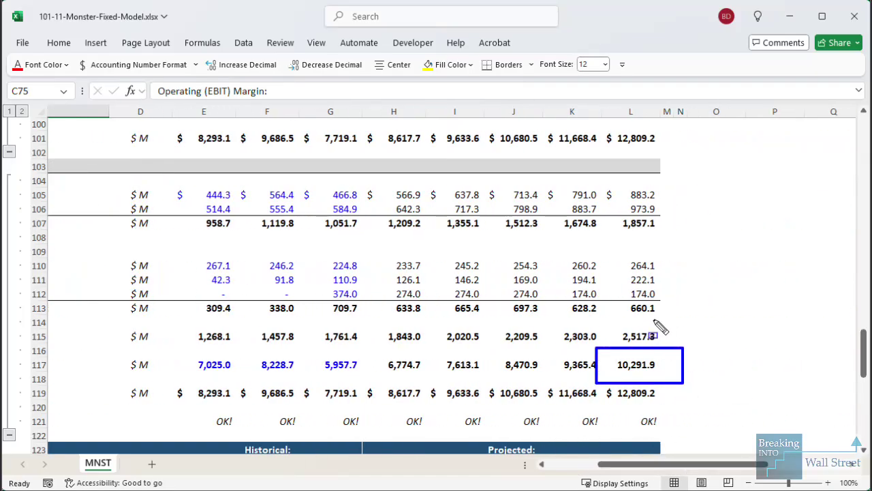
key("Escape")
left_click(592, 465)
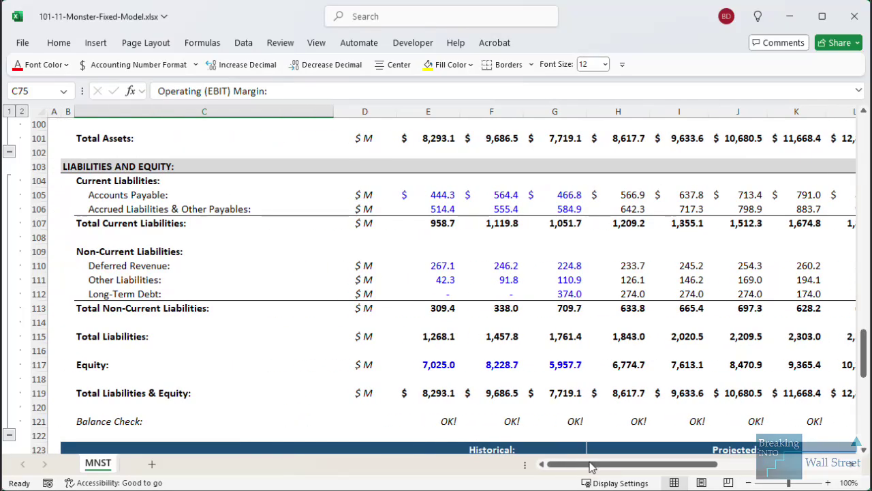
left_click_drag(598, 466, 664, 469)
mouse_move(547, 285)
left_mouse_down()
mouse_move(566, 303)
mouse_move(619, 310)
left_mouse_up()
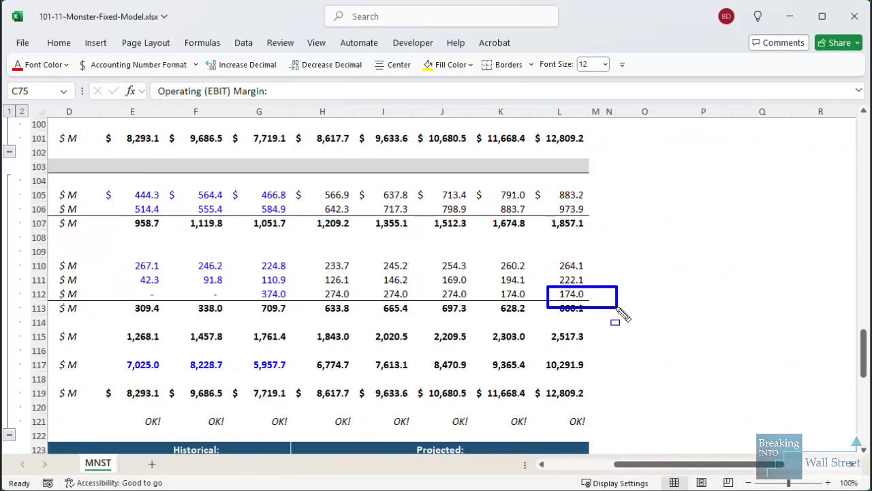
key("Escape")
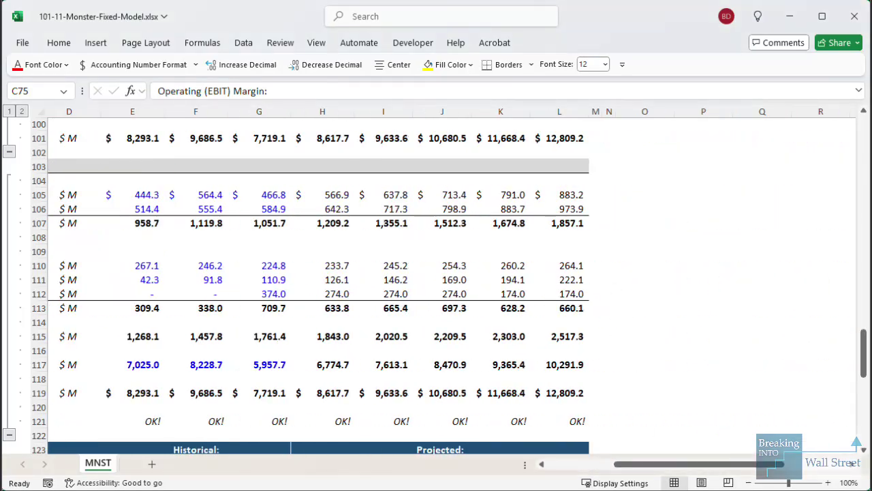
- Switch back to 101-11-Monster-Wrong-Model.xlsx and examine the FY29 total revenue for comparison
key("alt+Tab")
left_click_drag(614, 366, 818, 366)
scroll(683, 283, "right", 2)
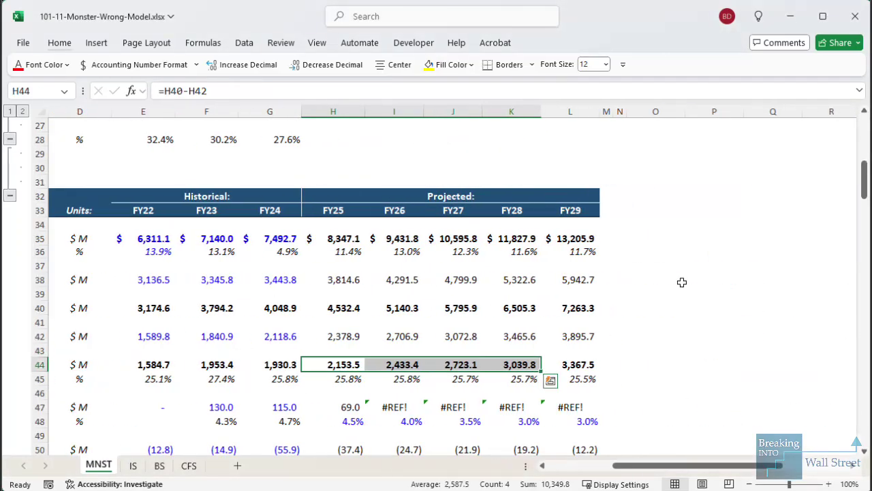
left_click(682, 282)
left_click_drag(544, 228, 609, 250)
key("Escape")
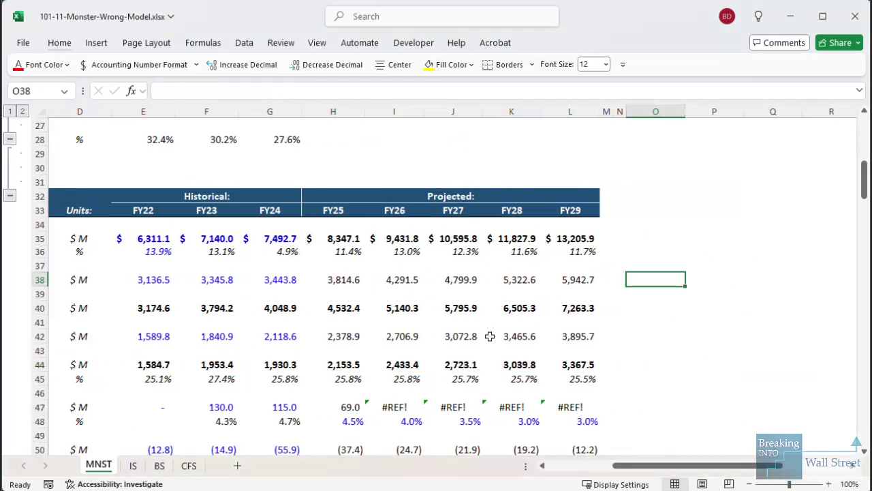
- Examine the wrong model's projected balance sheet down to the individual equity lines from Common Stock to Treasury Stock
scroll(389, 282, "down", 8)
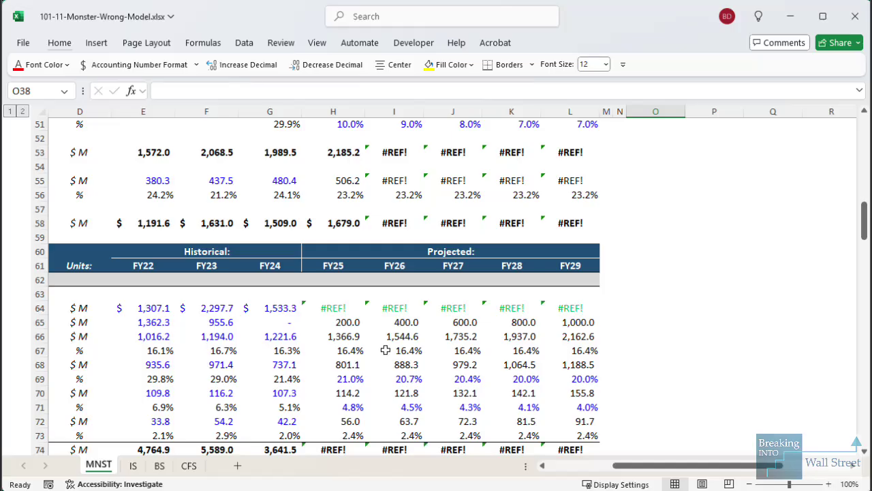
scroll(385, 350, "down", 6)
scroll(463, 361, "down", 2)
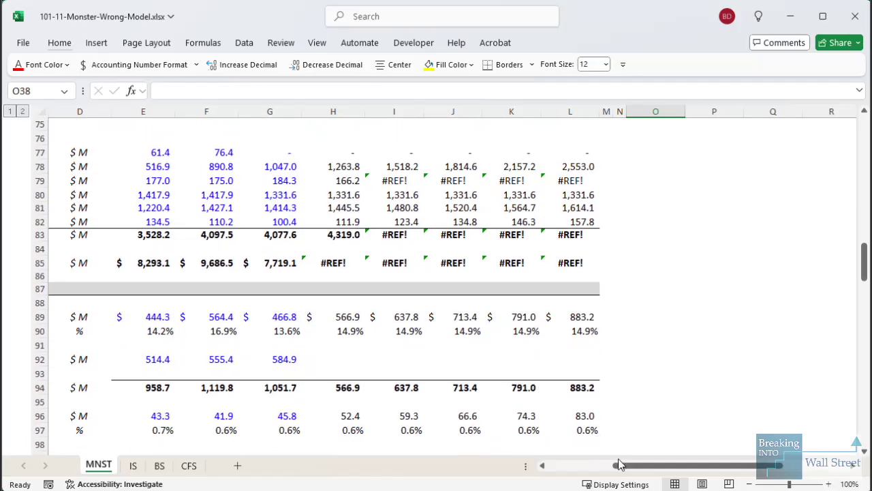
scroll(600, 443, "down", 3)
scroll(609, 438, "down", 3)
left_click(585, 468)
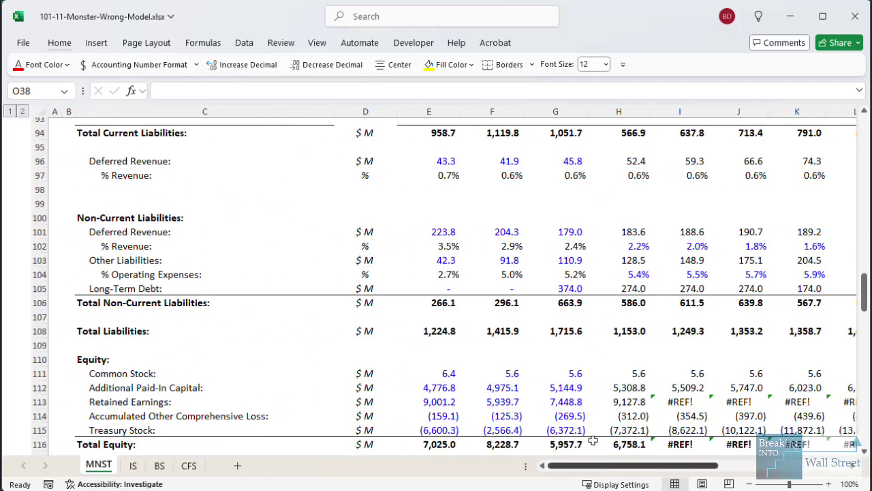
scroll(594, 440, "down", 2)
left_click_drag(641, 404, 705, 405)
scroll(627, 341, "right", 5)
left_click(629, 343)
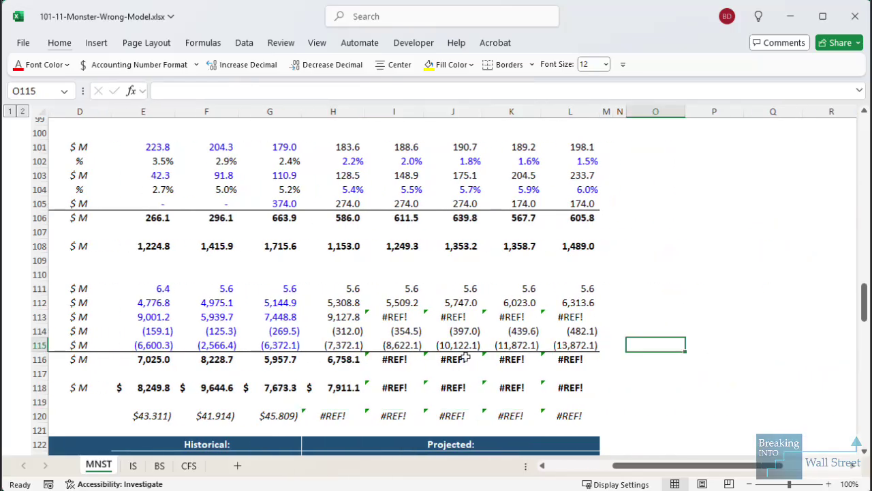
left_click_drag(385, 300, 579, 374)
left_click(510, 344)
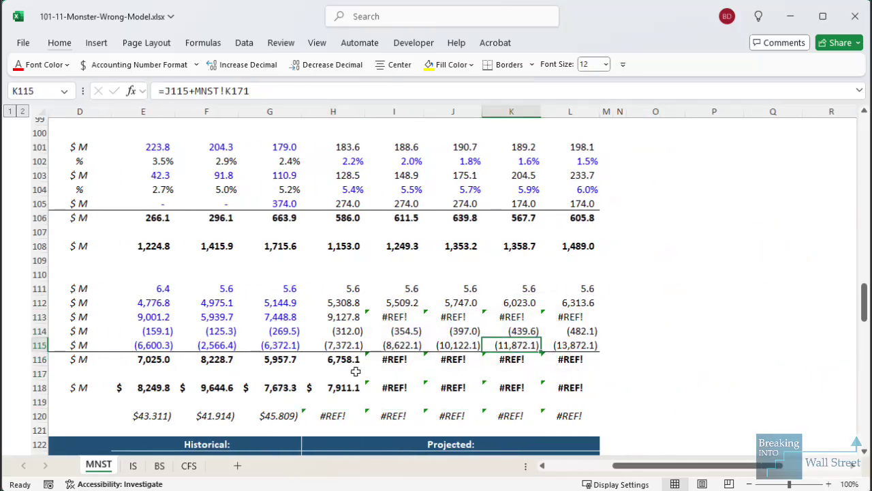
scroll(578, 470, "left", 3)
scroll(578, 472, "left", 2)
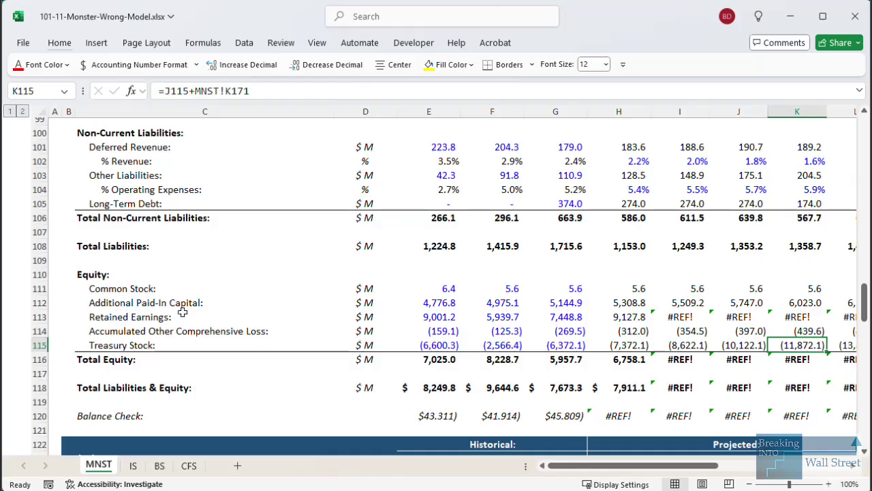
- Return to the Assumptions and Drivers title cell B2 on the MNST sheet
scroll(196, 355, "up", 3)
scroll(195, 356, "up", 20)
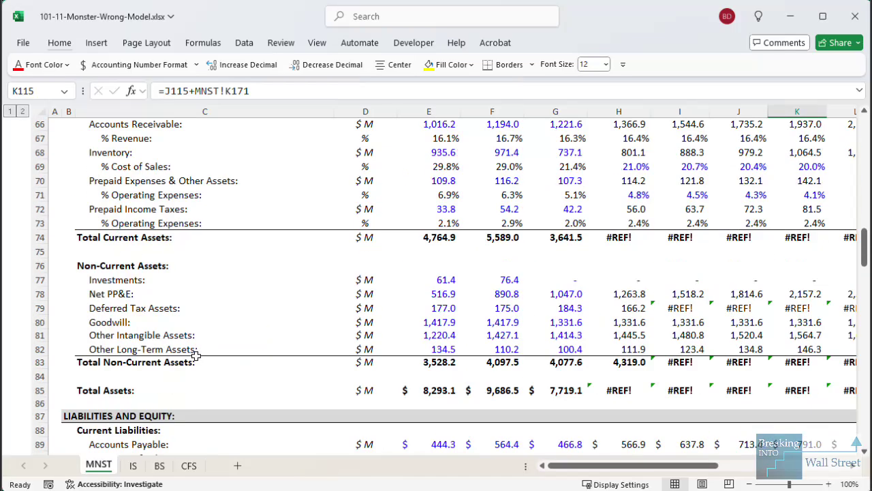
left_click(66, 143)
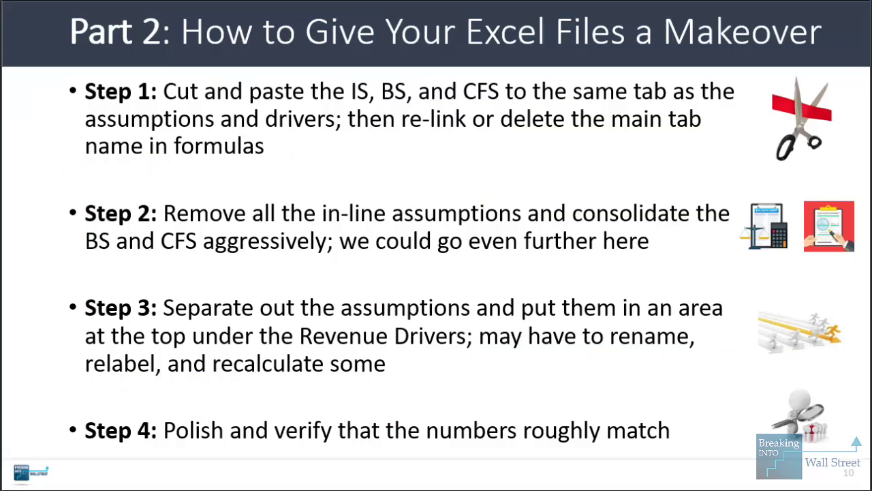
key("Right")
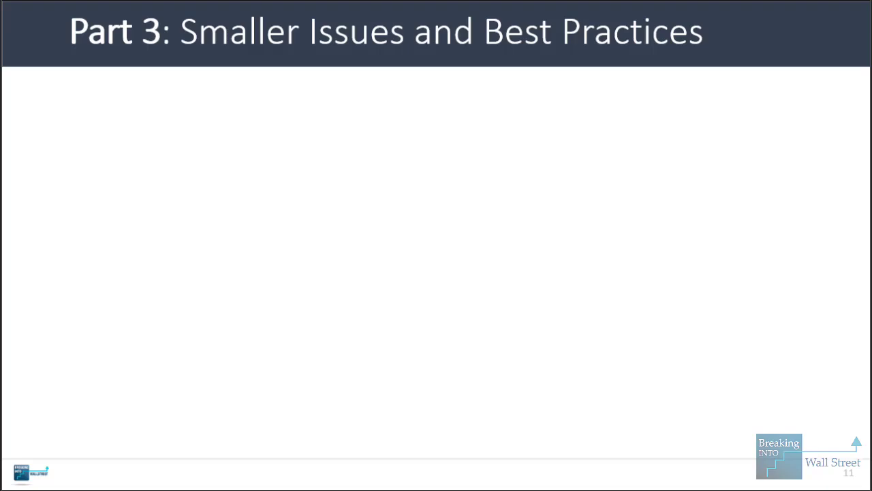
key("Right")
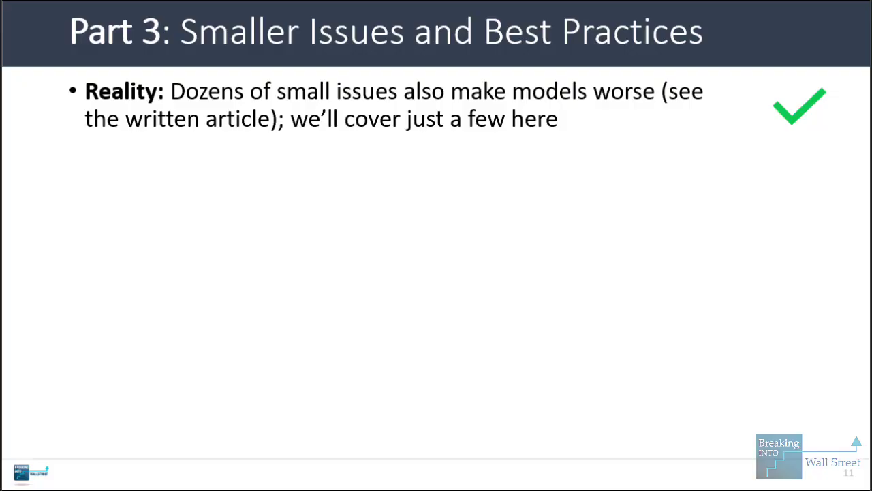
key("Right")
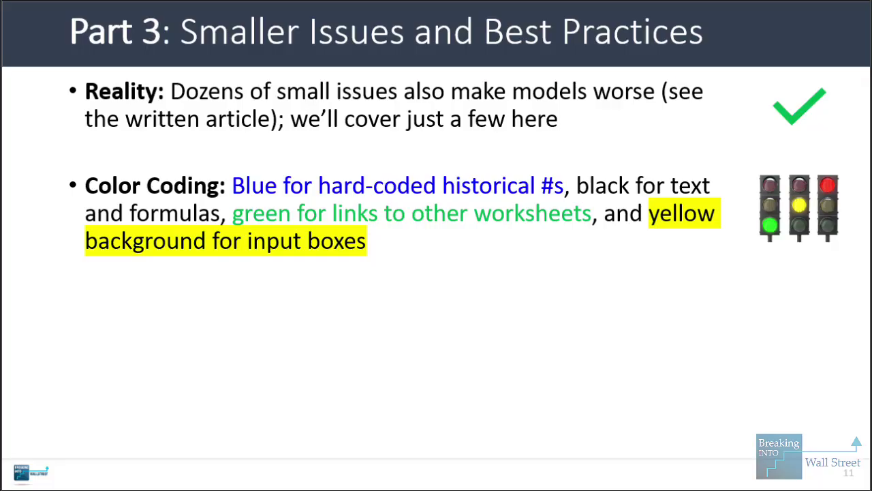
- Switch back to 101-11-Monster-Wrong-Model.xlsx and examine the font colors of historical and projected Total Revenue in the income statement
key("alt+Tab")
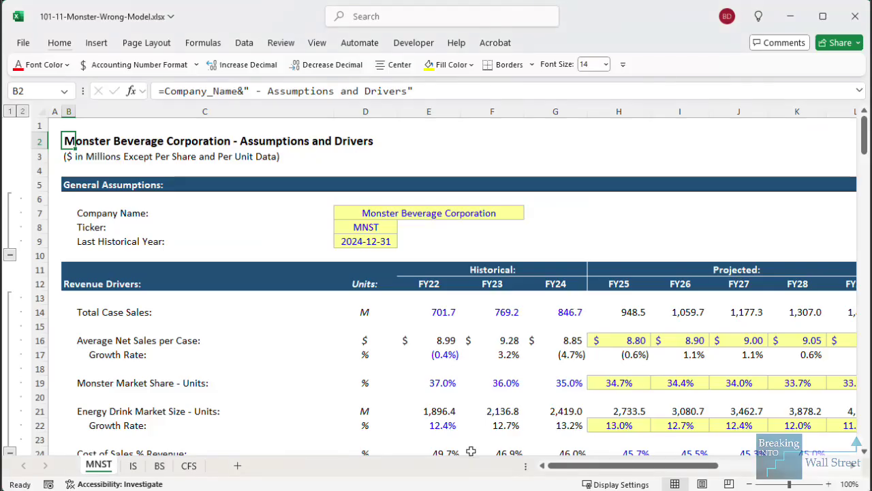
scroll(470, 451, "down", 8)
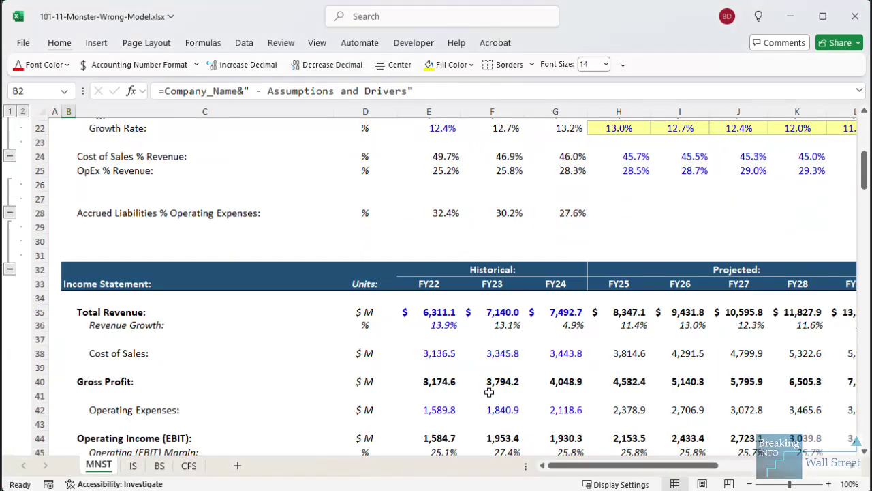
mouse_move(402, 255)
left_mouse_down()
mouse_move(565, 278)
mouse_move(847, 291)
left_mouse_up()
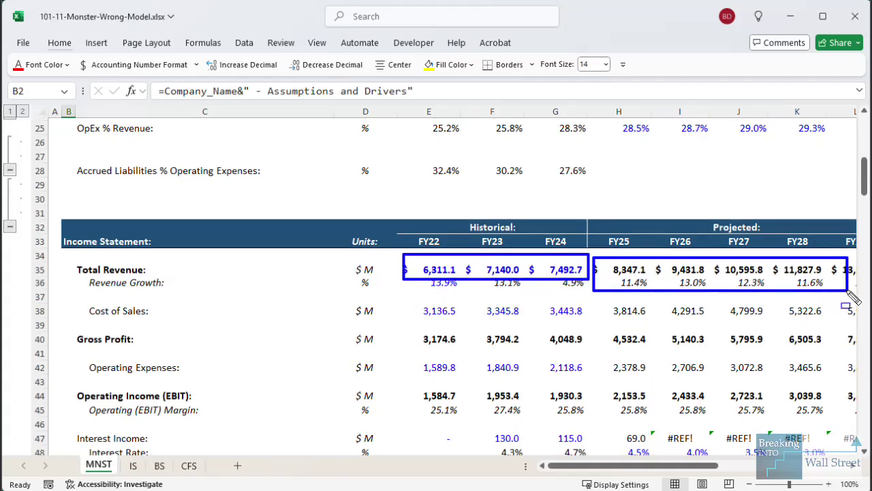
key("Escape")
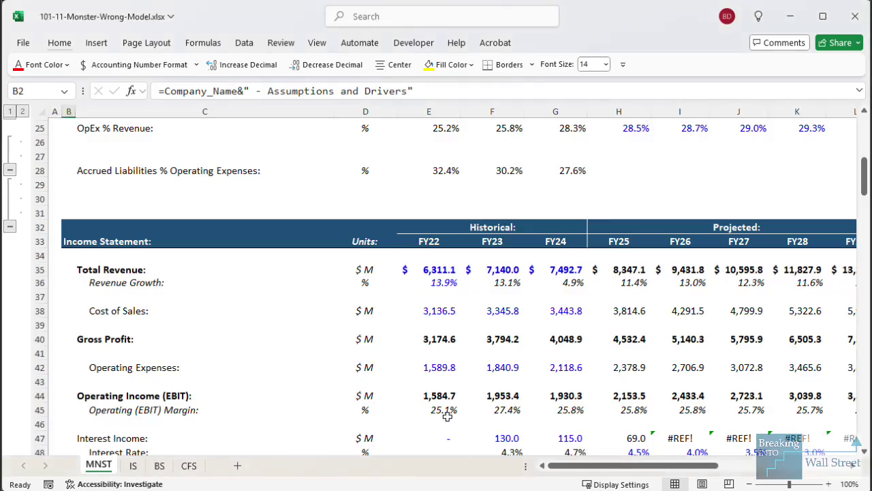
- Examine the color coding of Inventory and its % Cost of Sales row in the balance sheet, ending on H69:J69
scroll(516, 329, "down", 4)
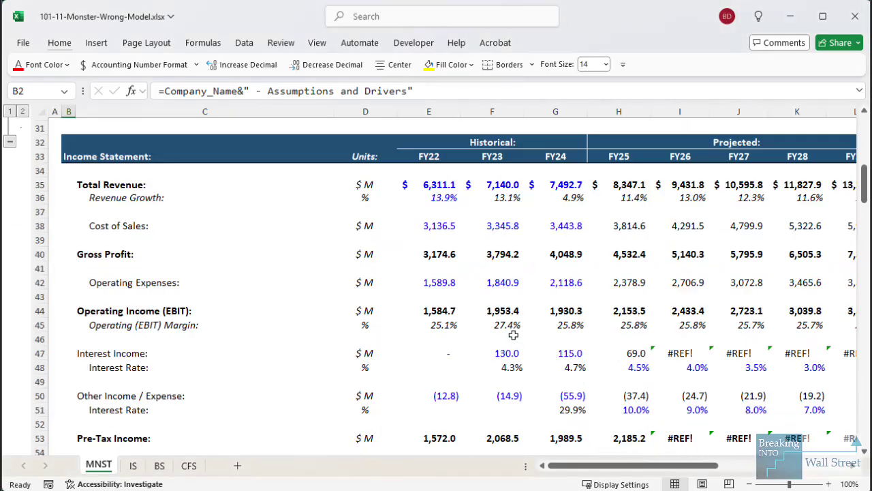
scroll(332, 317, "down", 9)
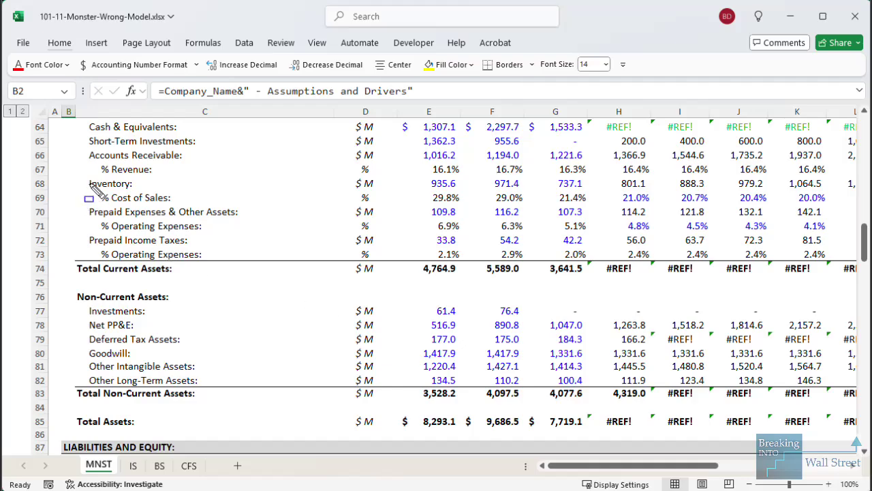
left_click_drag(89, 179, 774, 205)
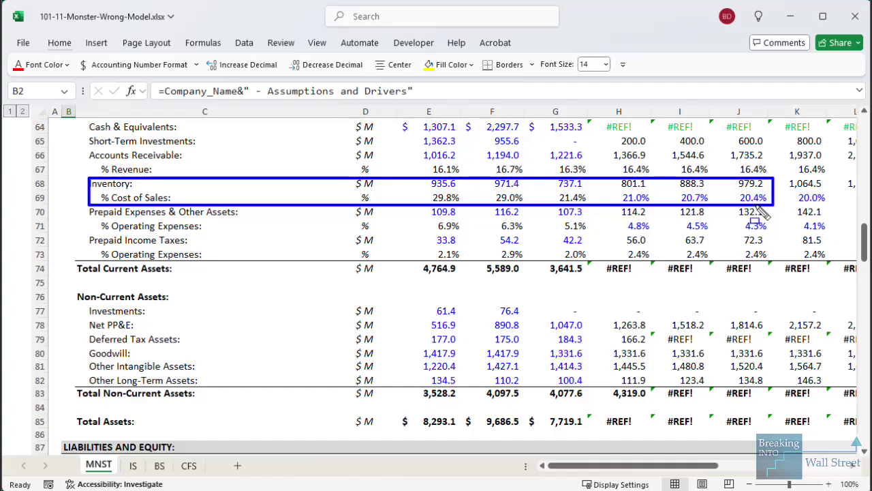
key("Escape")
left_click(615, 197)
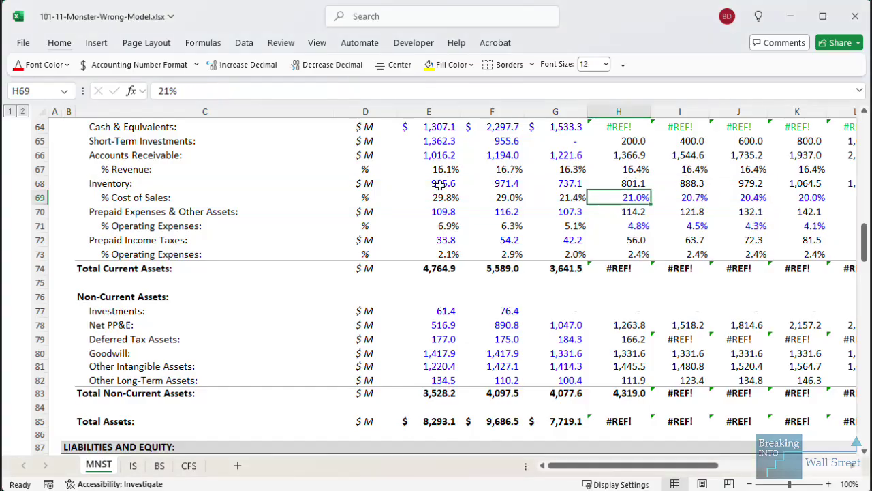
left_click_drag(442, 183, 572, 184)
left_click_drag(634, 198, 753, 197)
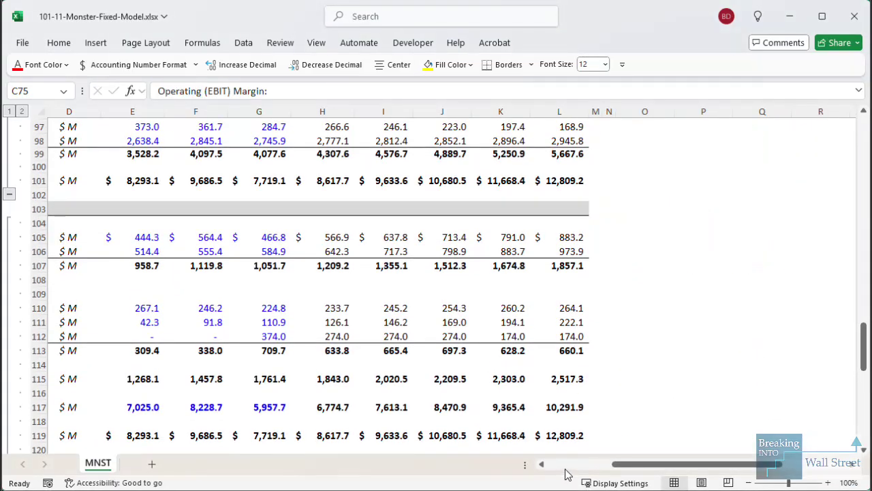
- Switch to 101-11-Monster-Fixed-Model.xlsx and examine the projected Inventory % Cost of Sales input boxes under Balance Sheet Drivers
left_click(565, 468)
scroll(437, 355, "up", 18)
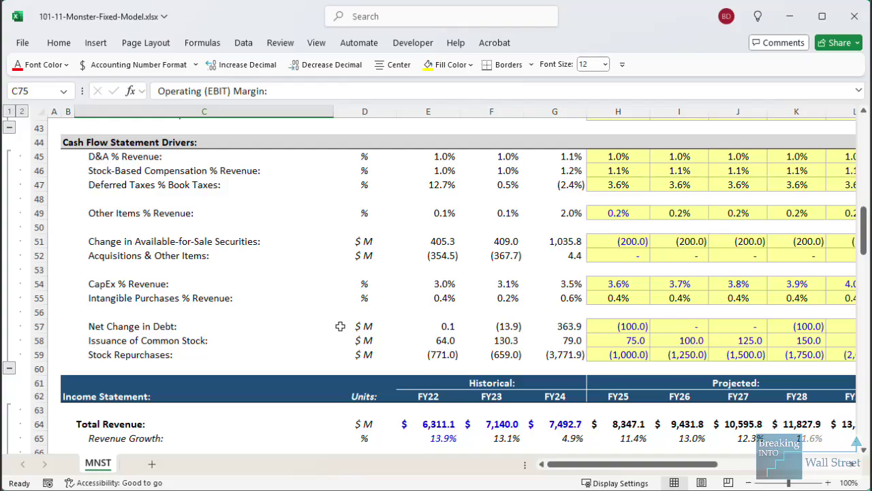
scroll(340, 326, "up", 5)
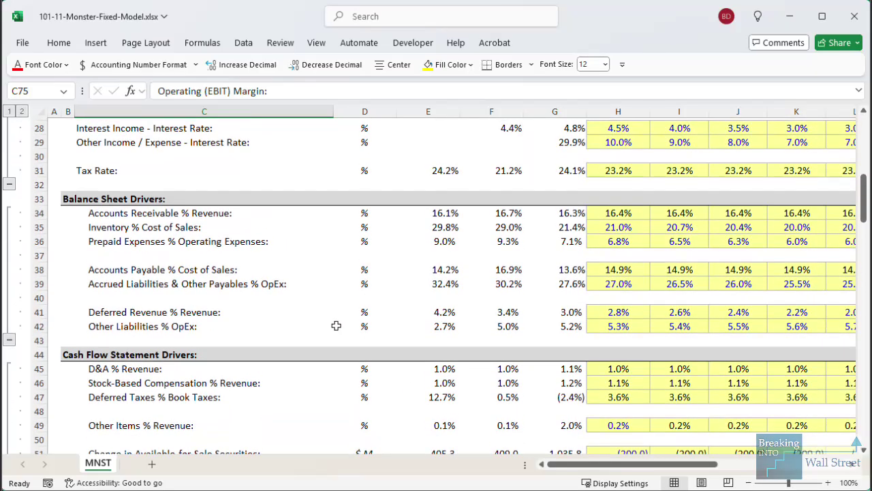
left_click_drag(577, 213, 844, 234)
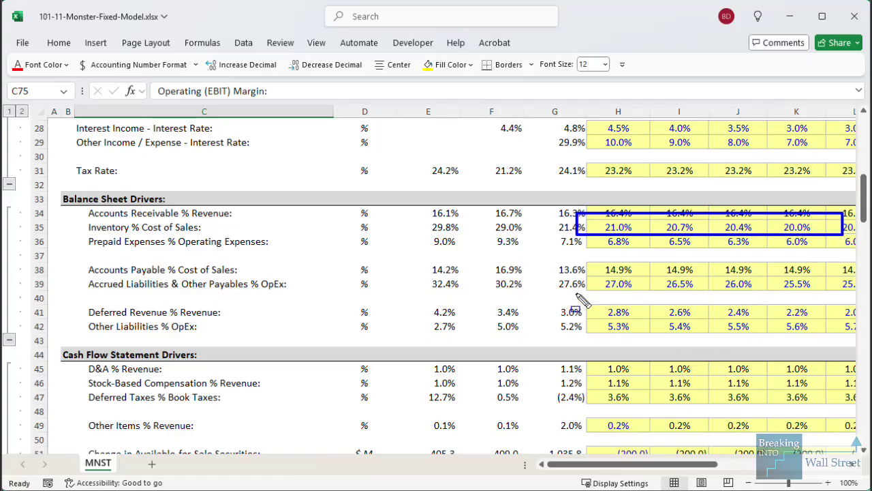
key("Escape")
left_click_drag(633, 461, 688, 462)
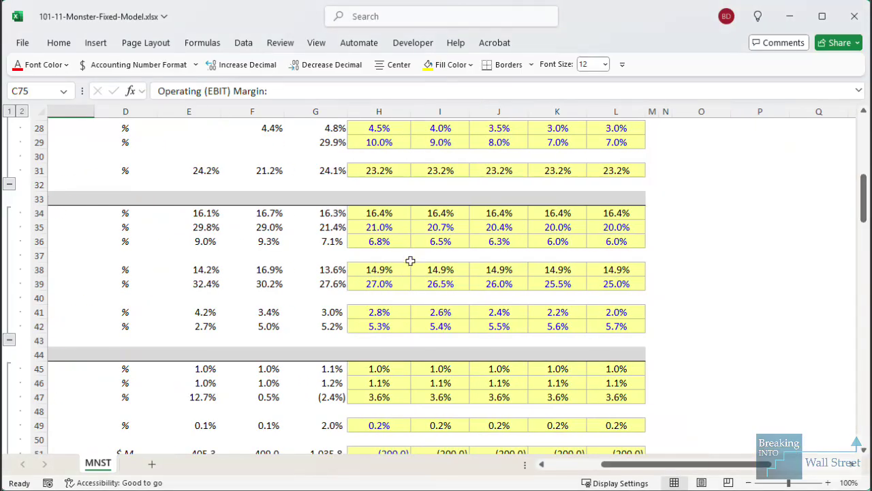
left_click_drag(349, 217, 545, 240)
left_click_drag(660, 230, 662, 236)
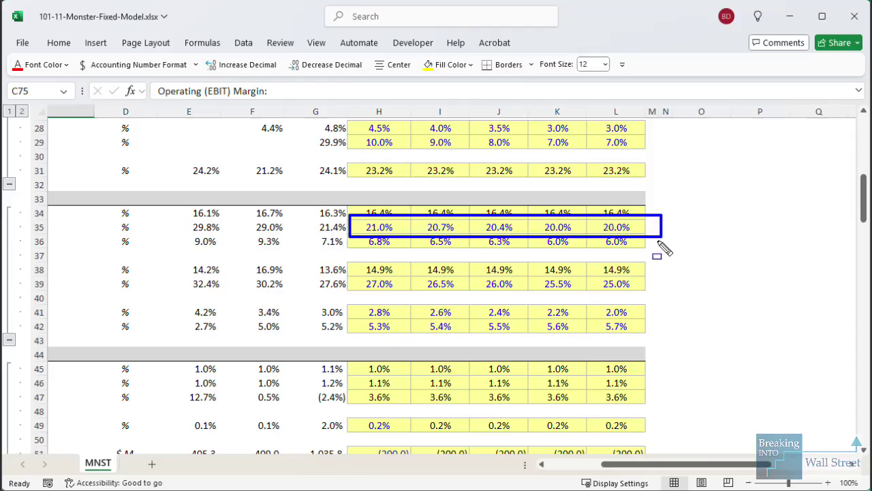
key("Escape")
left_click(559, 464)
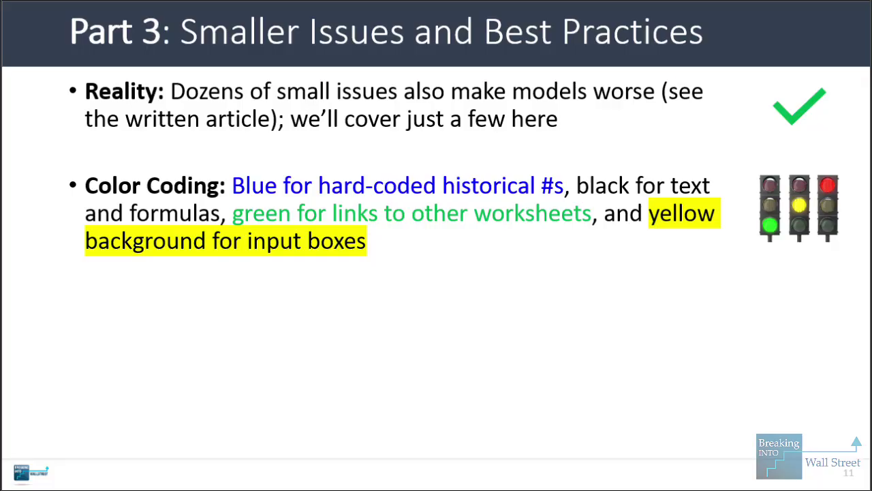
key("Right")
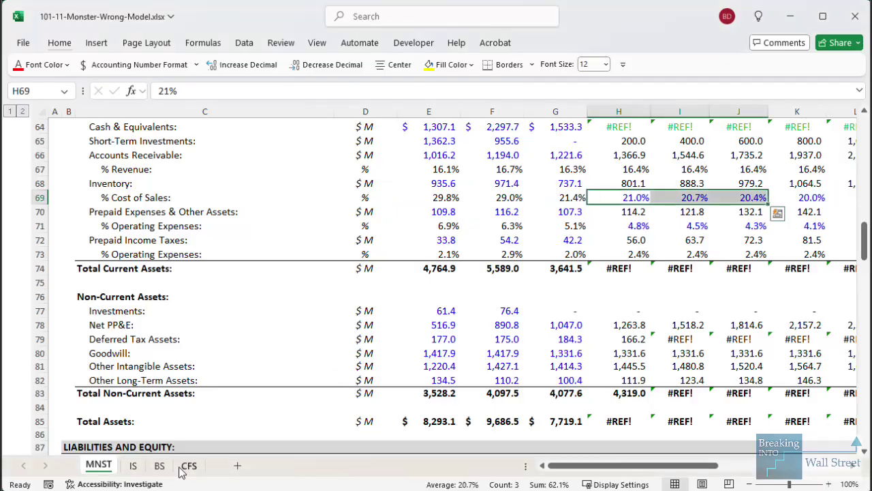
- Check the IS sheet of the wrong model, then examine the signs of historical Cost of Sales and Operating Expenses on the MNST sheet
left_click(133, 466)
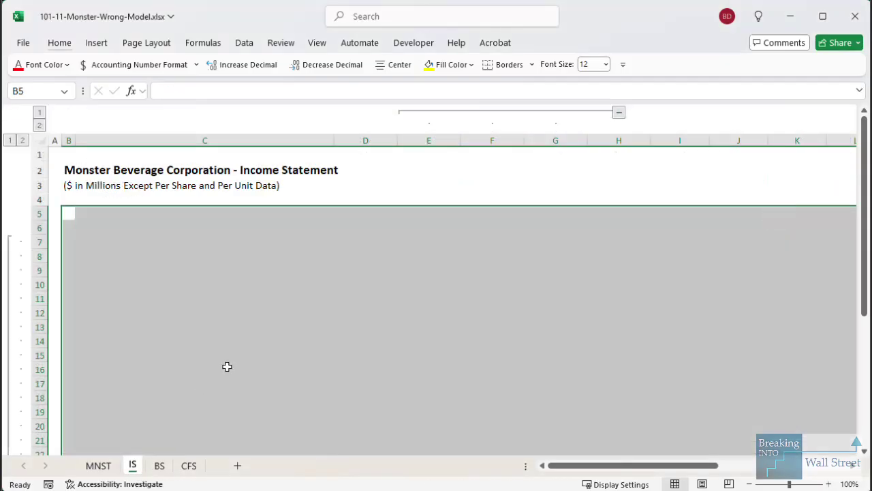
left_click(98, 465)
scroll(267, 309, "up", 8)
scroll(267, 310, "down", 3)
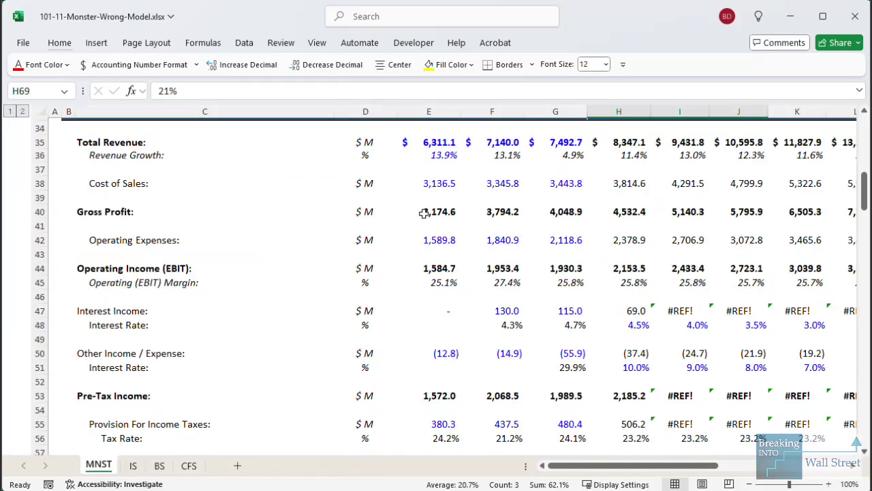
left_click_drag(85, 171, 602, 196)
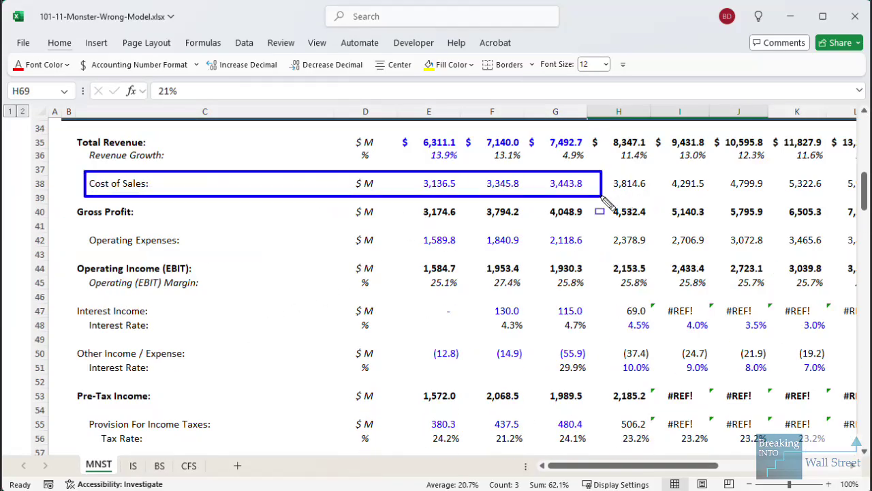
left_click_drag(87, 231, 593, 253)
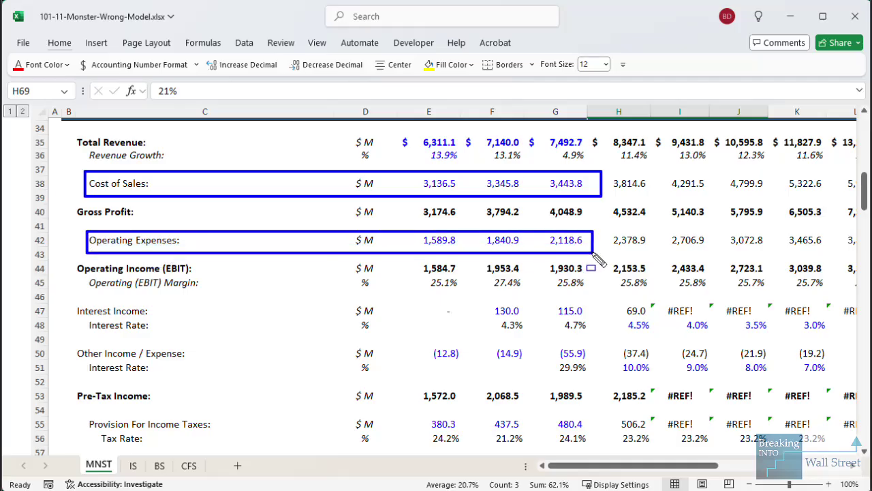
key("Escape")
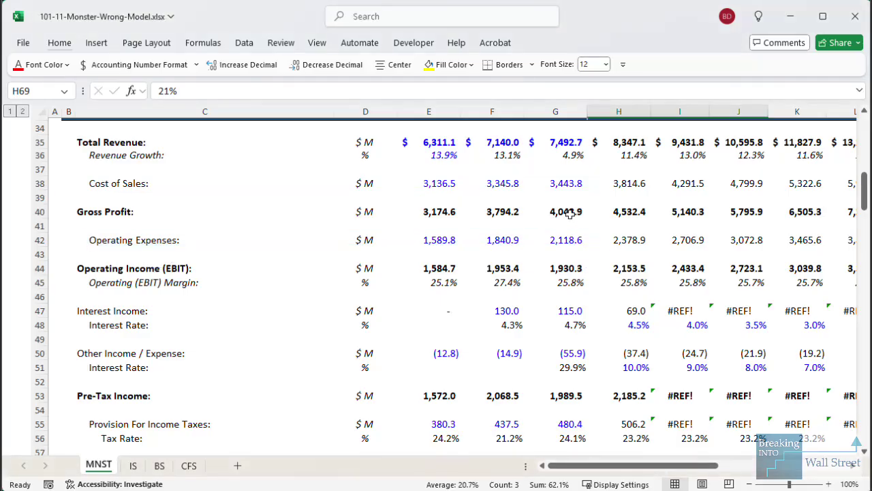
- Inspect the FY24 Gross Profit and Operating Income formulas in G40 and G44 without changing them
left_click(566, 212)
key("F2")
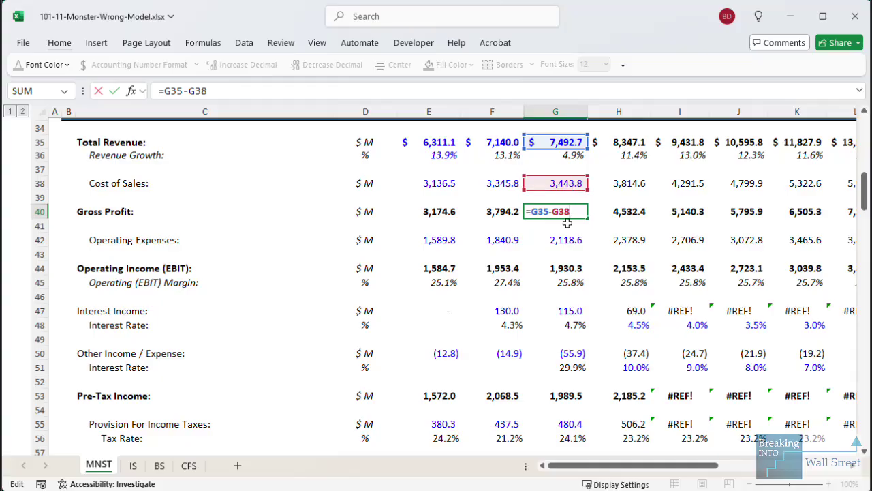
key("Escape")
left_click(558, 268)
key("F2")
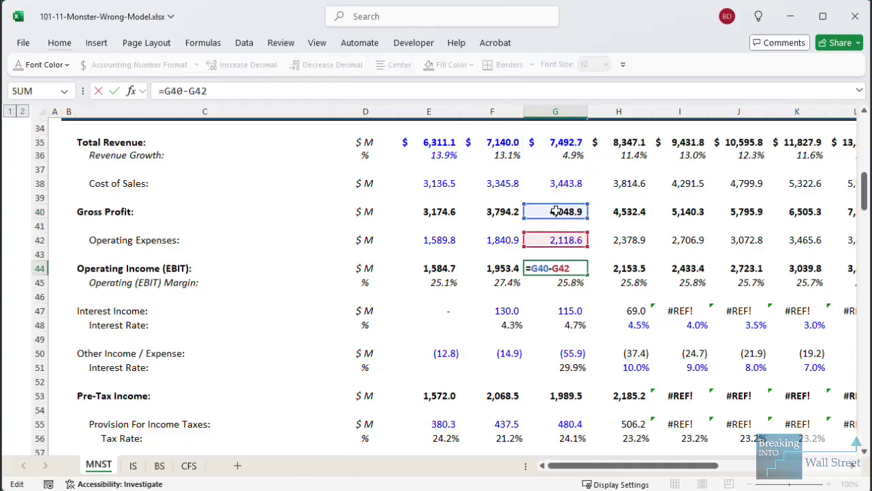
key("Escape")
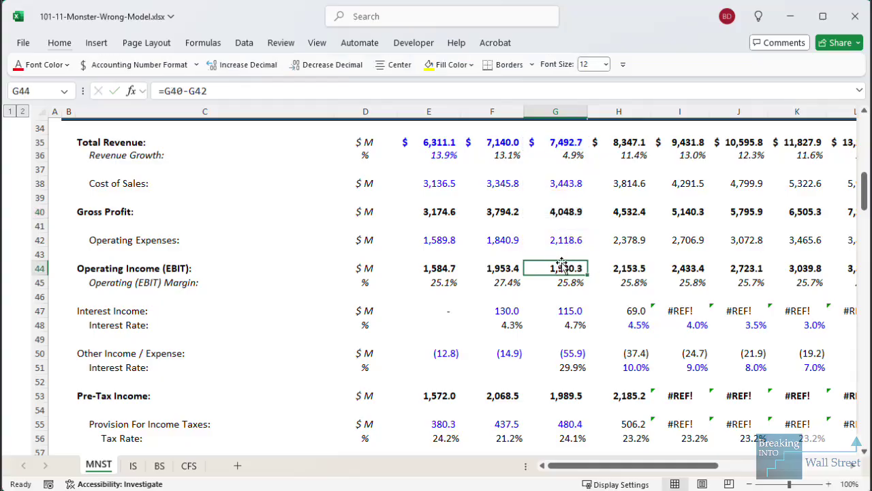
- Compare the FY24 Pre-Tax Income formula in G53 with the Operating Income formula in G44, leaving both unedited
scroll(562, 265, "down", 1)
left_click(555, 351)
key("F2")
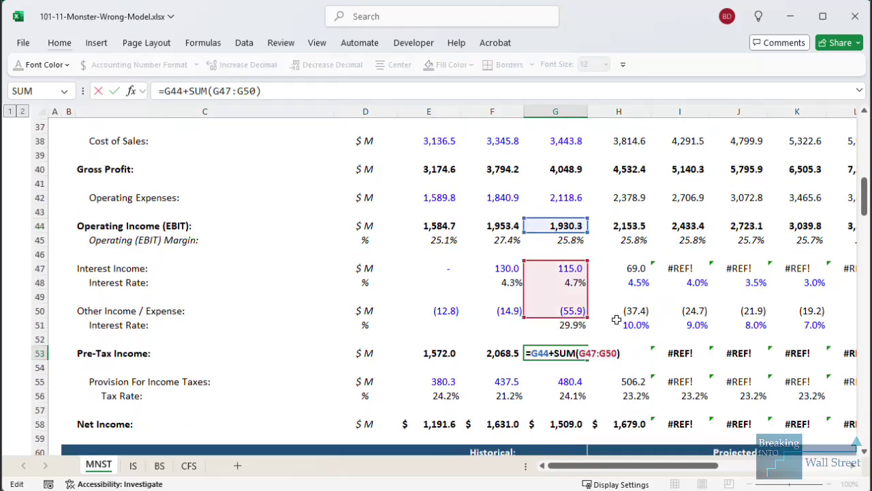
left_click(566, 227)
scroll(562, 287, "up", 2)
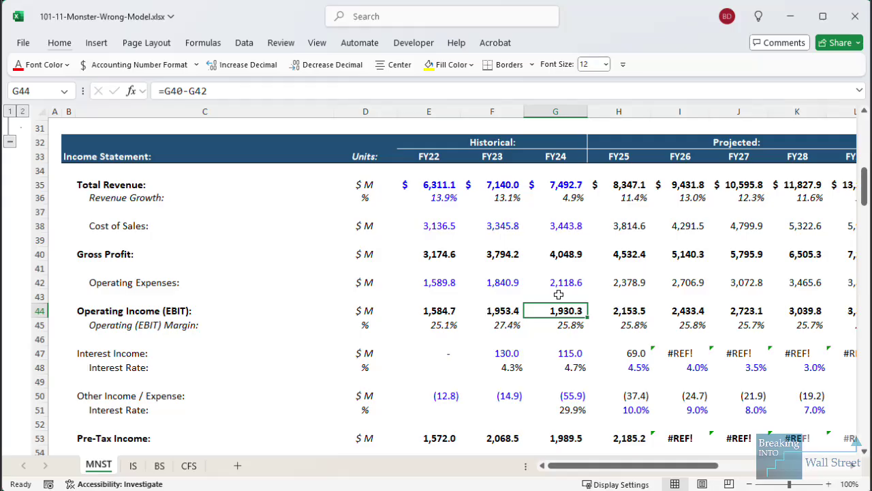
key("F2")
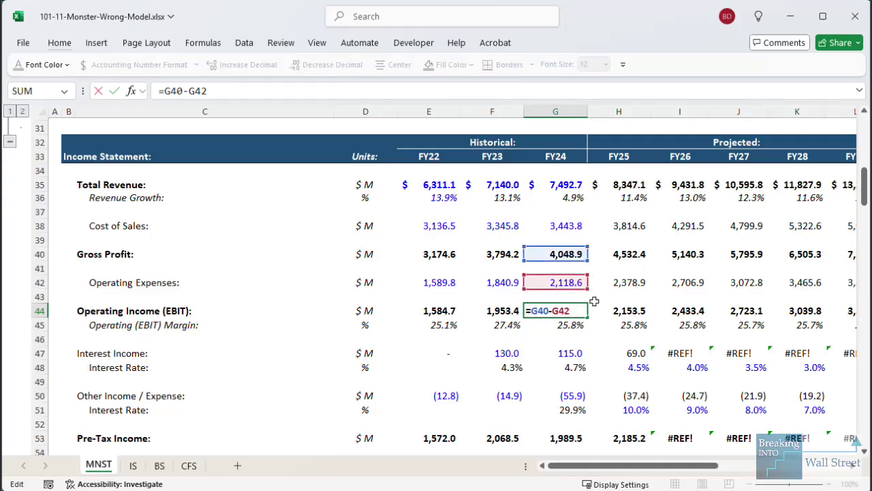
key("Escape")
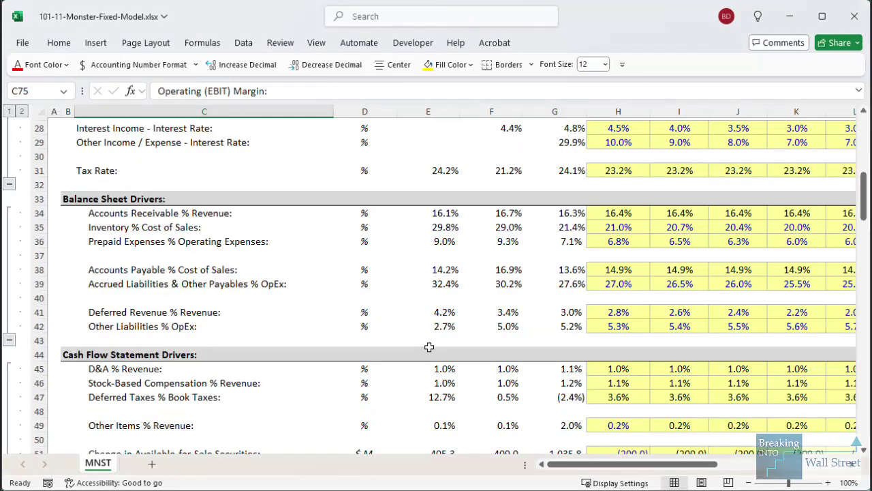
- Inspect the Income Statement's FY22 Gross Profit formula in E69 and Operating Income formulas in E74 and F74, leaving them unedited
scroll(482, 253, "down", 12)
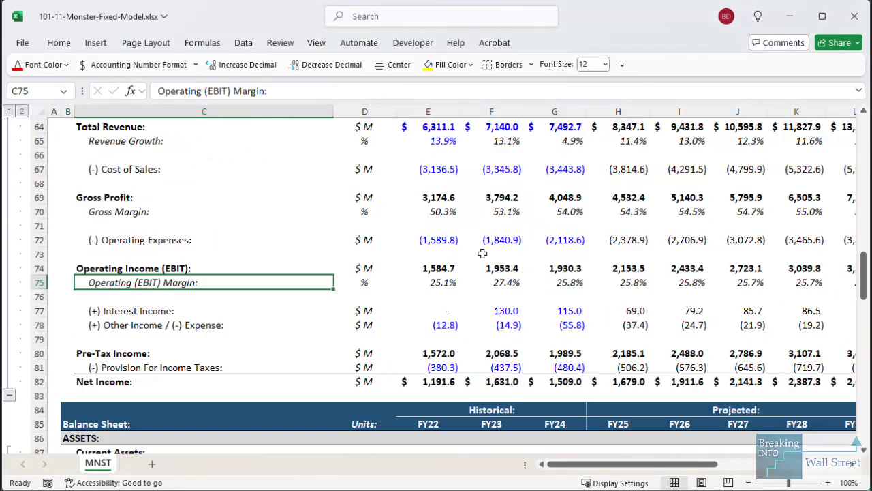
scroll(481, 252, "up", 2)
left_click(439, 254)
left_click(431, 283)
key("F2")
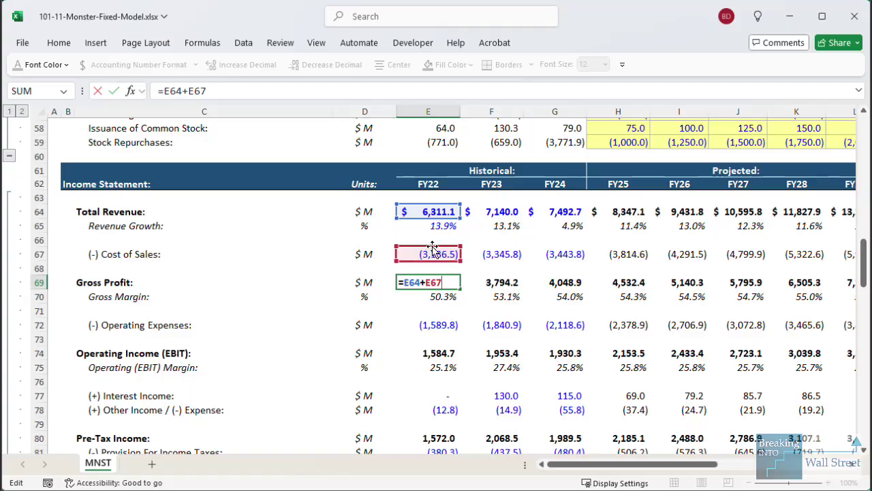
left_click(436, 353)
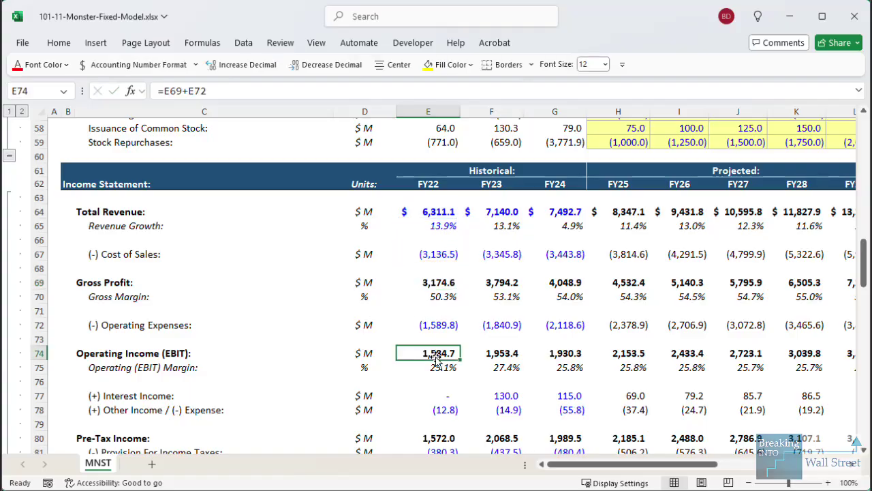
key("F2")
scroll(437, 321, "down", 1)
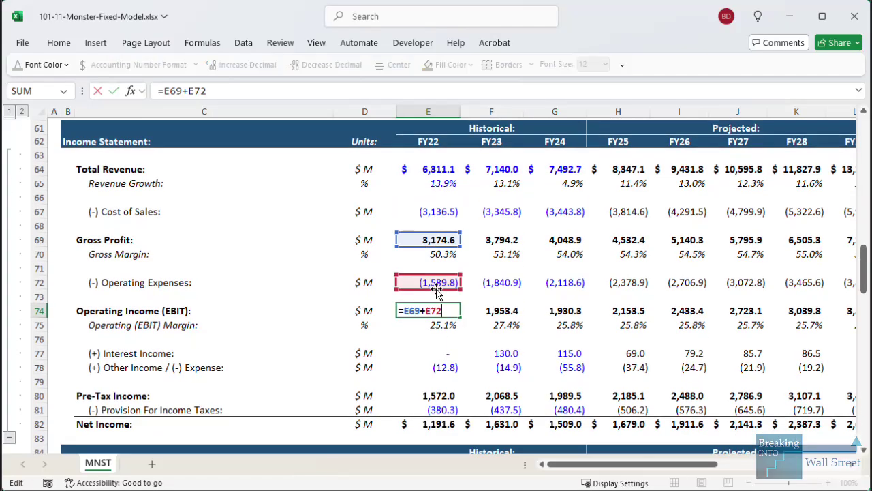
left_click(508, 311)
key("F2")
- Inspect the FY23 Pre-Tax Income formula in F80 and Net Income formula in F82 without changing them
left_click(501, 395)
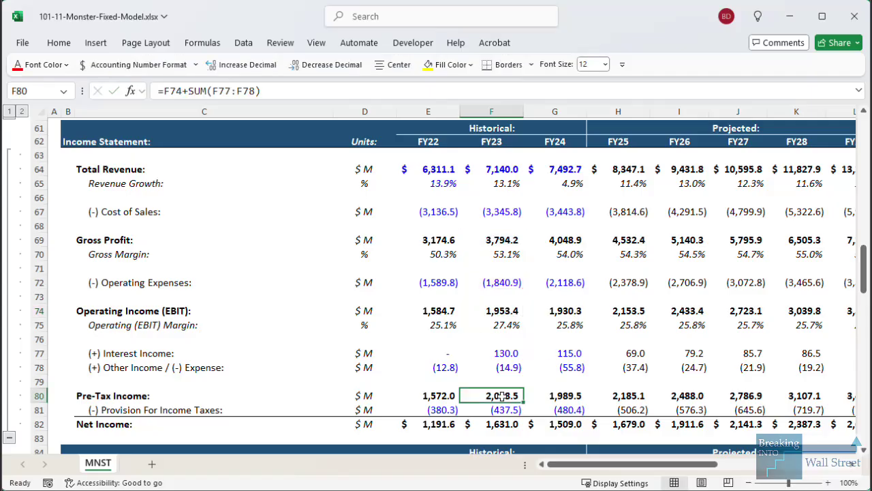
key("F2")
key("Escape")
key("Down")
key("Down")
key("F2")
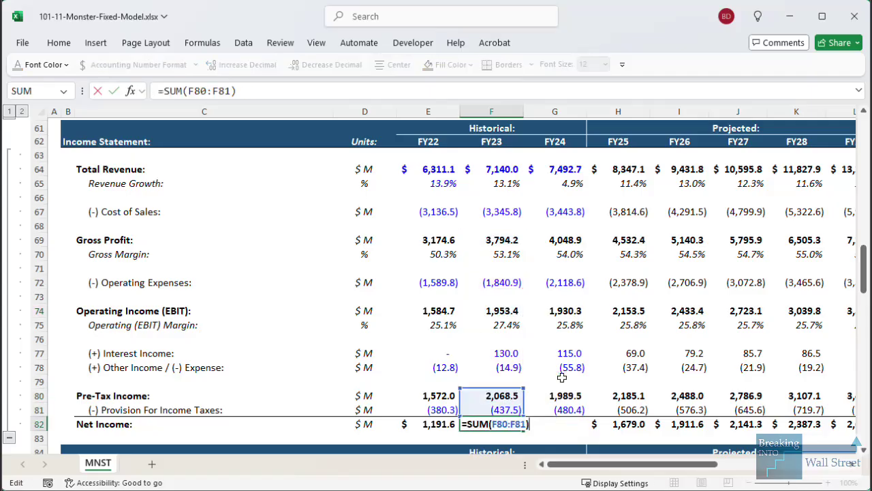
scroll(562, 377, "down", 1)
key("Escape")
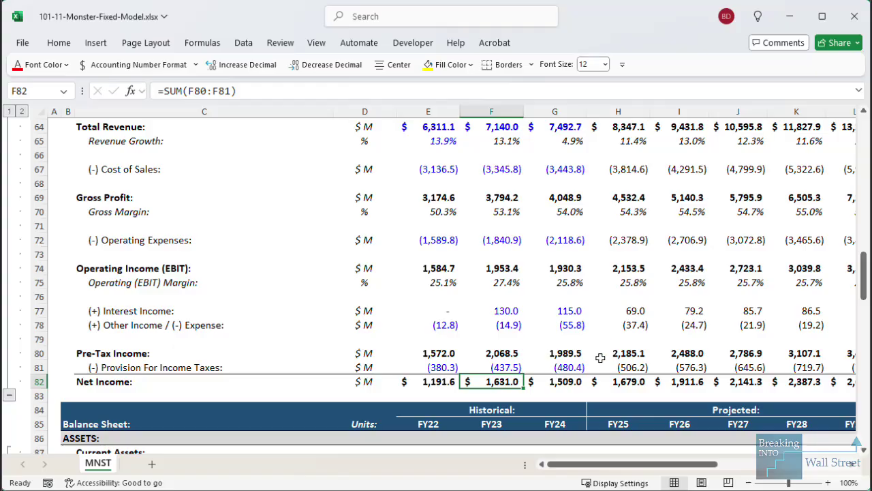
scroll(602, 359, "up", 1)
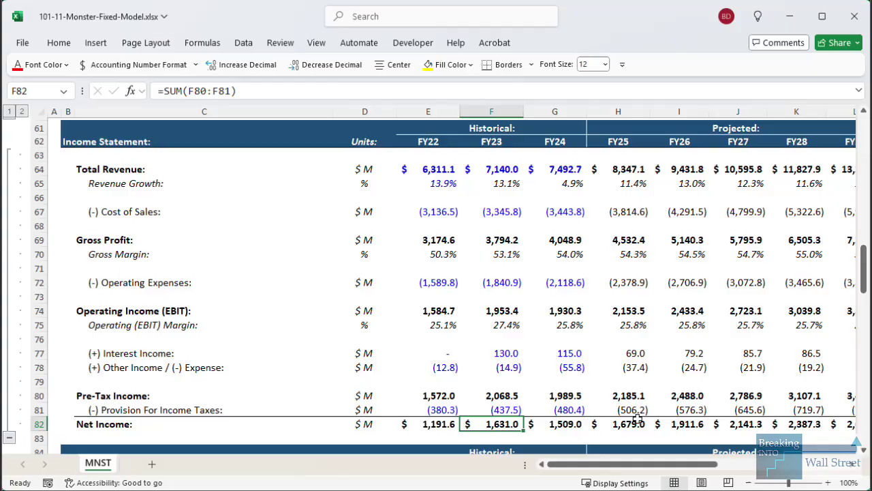
- Switch to 101-11-Monster-Wrong-Model.xlsx and inspect the FY25 Goodwill formula in H80 under Non-Current Assets
scroll(637, 418, "down", 5)
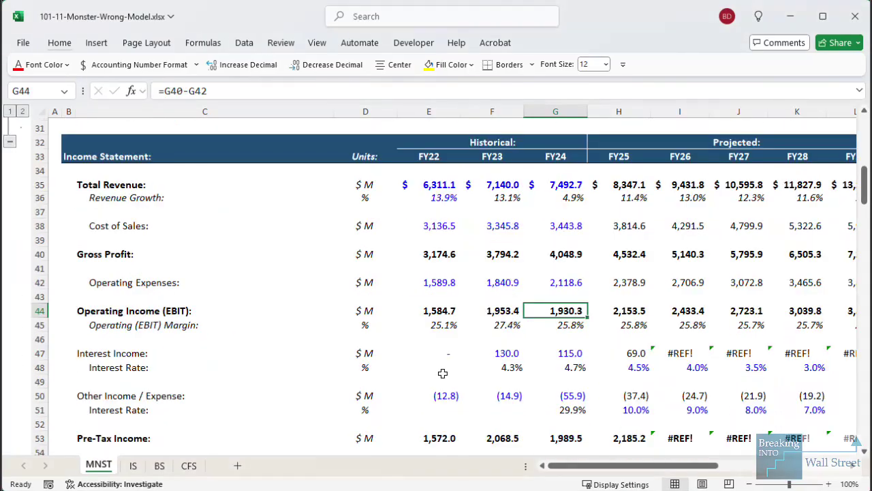
scroll(443, 373, "down", 7)
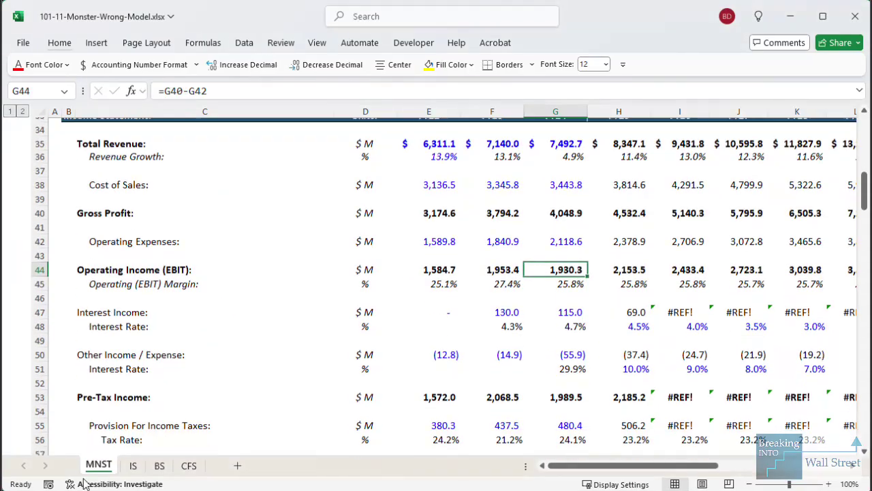
scroll(162, 451, "down", 6)
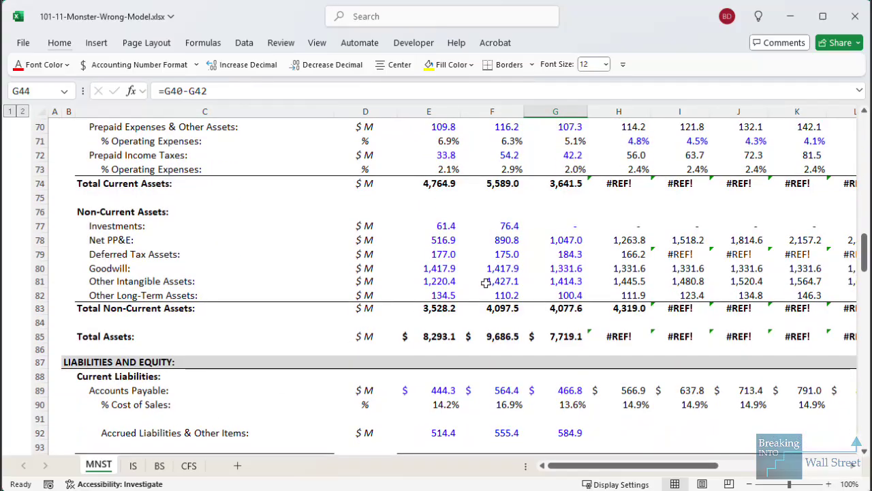
left_click(631, 308)
left_click(637, 269)
type("=")
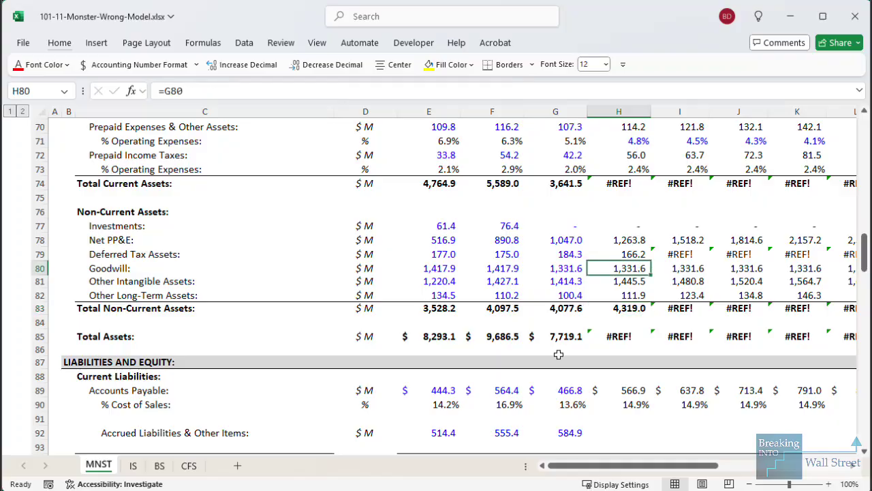
key("Left")
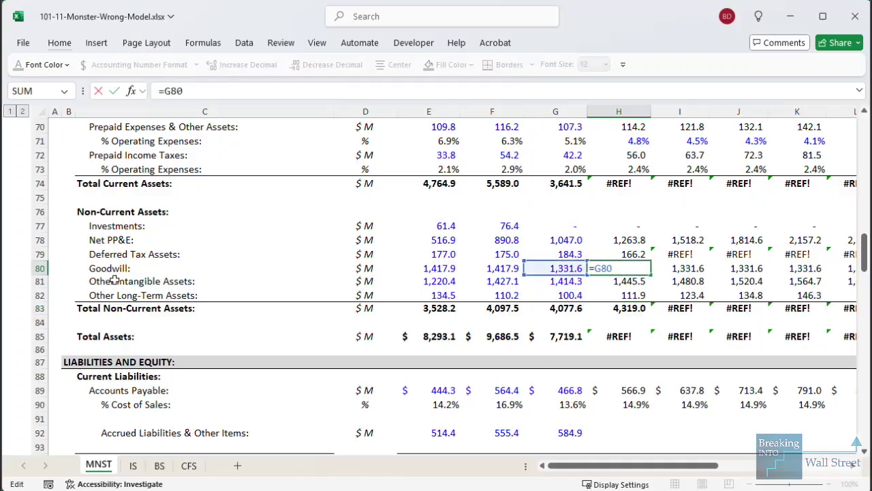
left_click_drag(87, 262, 660, 287)
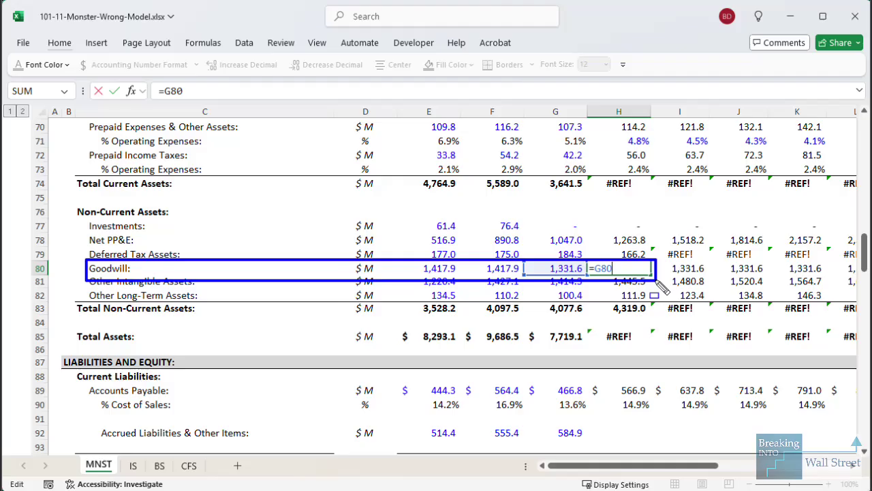
key("Escape")
- Check the projected Goodwill formulas across row 80 from FY26 onward, one cell at a time, without editing them
key("Tab")
key("F2")
key("Tab")
key("F2")
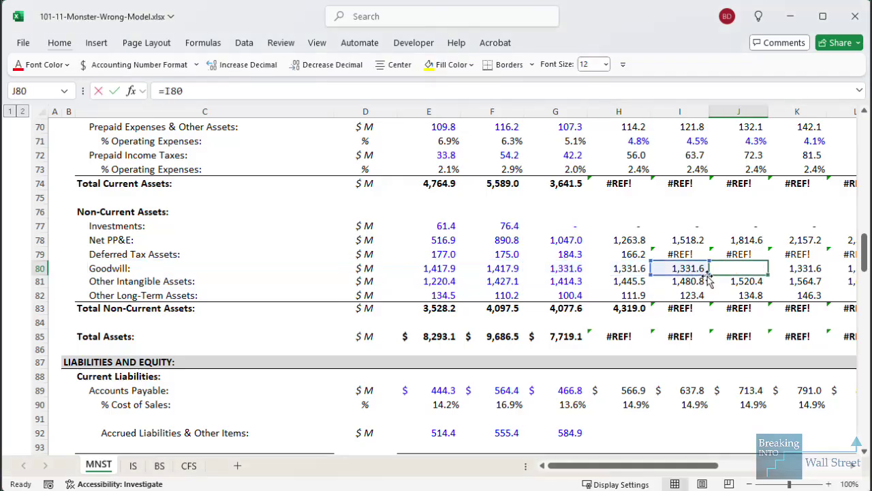
key("Tab")
key("F2")
key("Tab")
key("F2")
key("Tab")
key("Home")
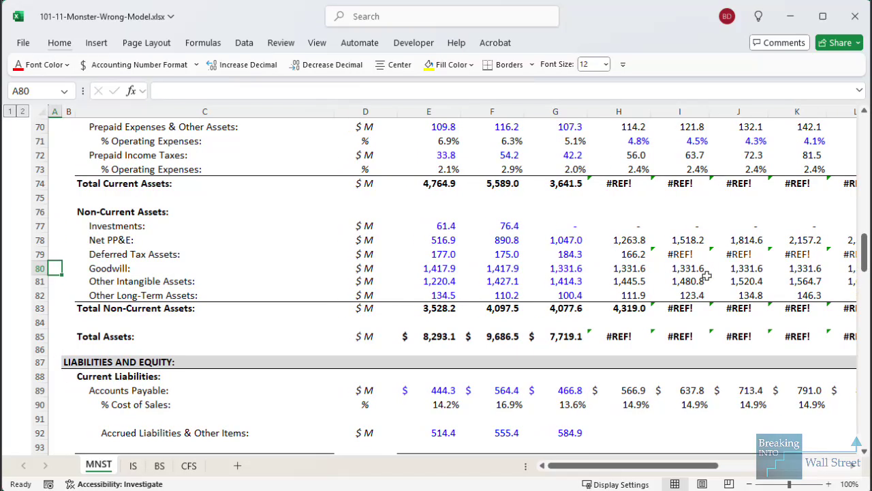
- Select Goodwill row 80, then examine the Impairment of Goodwill & Other Intangibles line among the Cash Flow Statement's non-cash adjustments
left_click(619, 269)
key("shift+space")
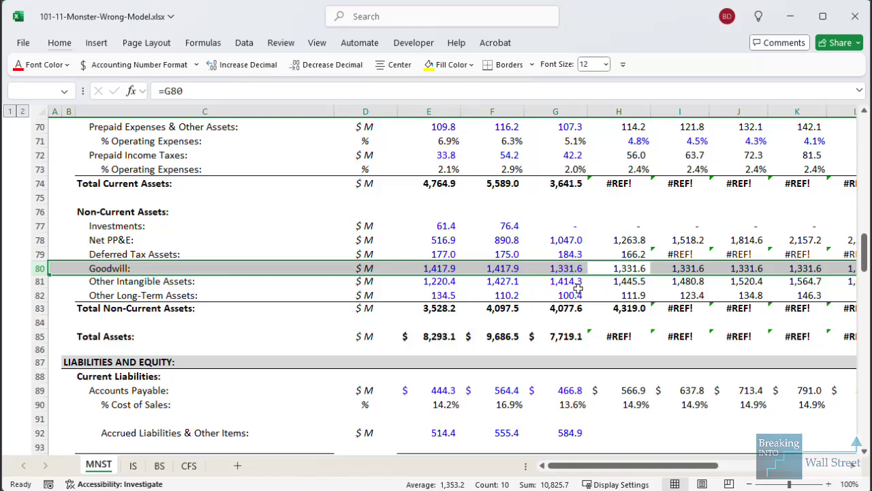
scroll(578, 289, "down", 14)
scroll(578, 288, "down", 3)
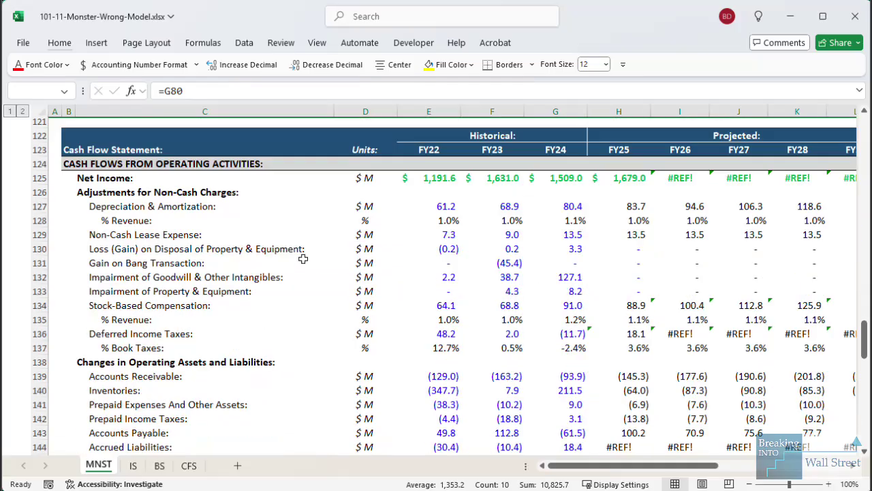
mouse_move(70, 166)
left_mouse_down()
mouse_move(413, 347)
mouse_move(754, 367)
left_mouse_up()
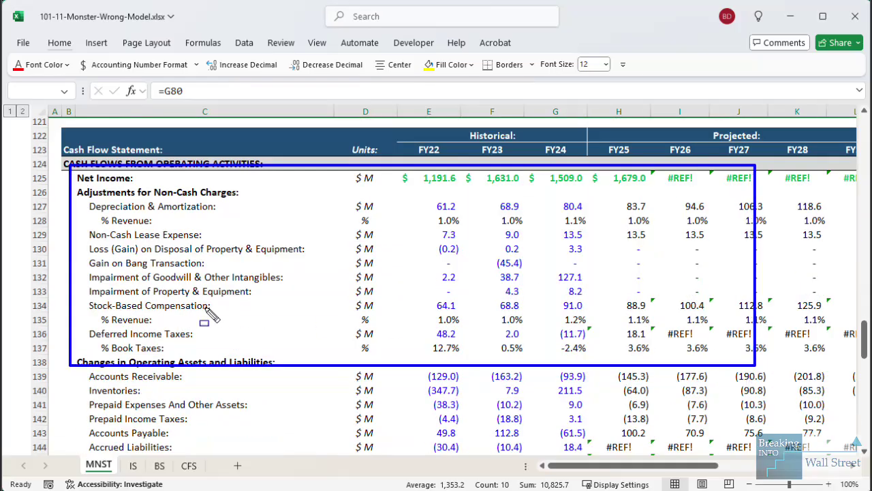
left_click_drag(86, 268, 679, 288)
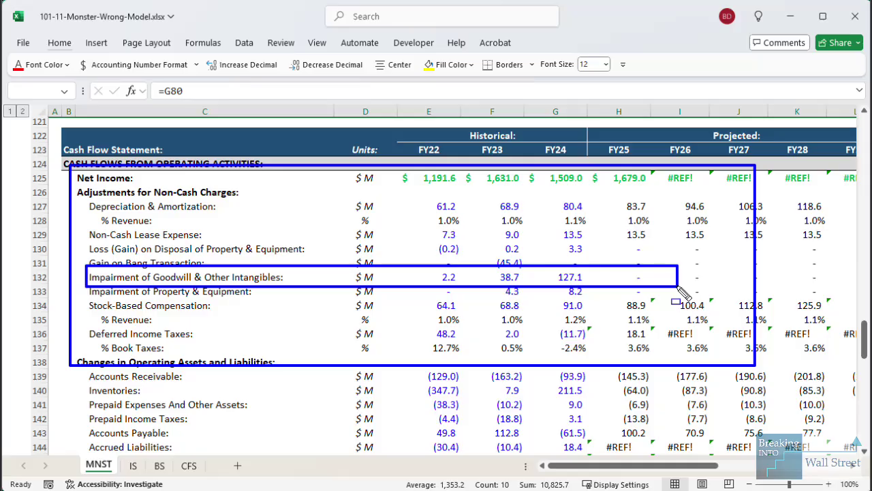
key("Escape")
- Compare the FY25 Goodwill formula in H80 with the projected impairment line in row 132, leaving both unedited
scroll(654, 283, "up", 10)
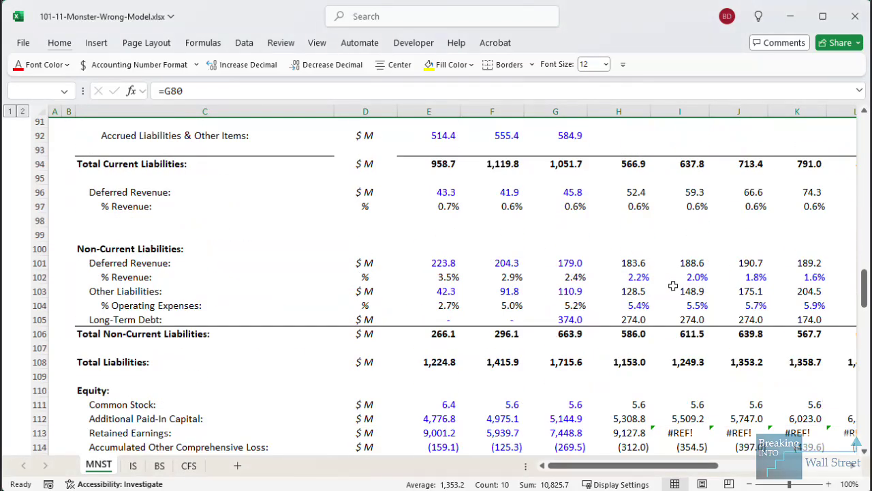
scroll(638, 271, "up", 3)
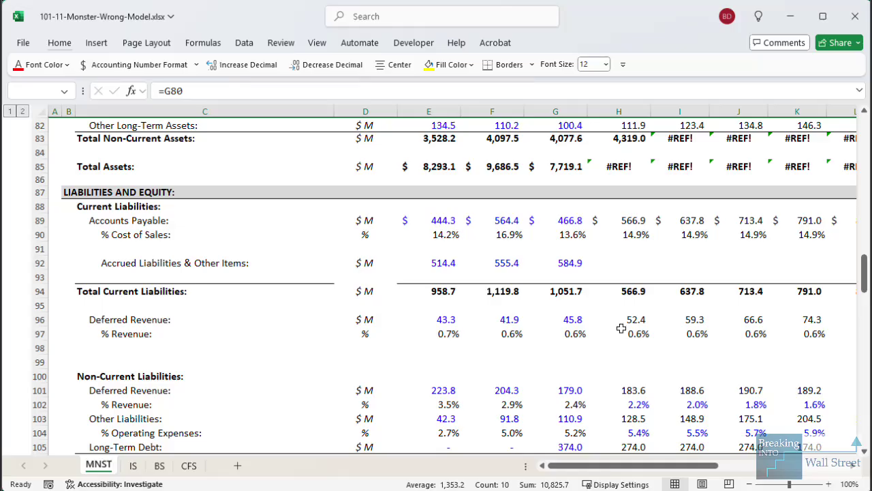
scroll(621, 329, "down", 3)
scroll(621, 328, "up", 6)
left_click(633, 307)
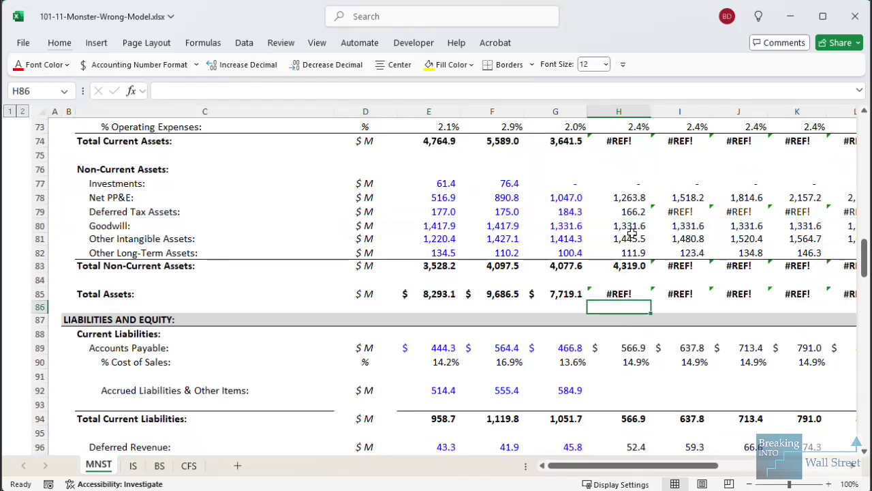
double_click(634, 232)
scroll(620, 304, "down", 11)
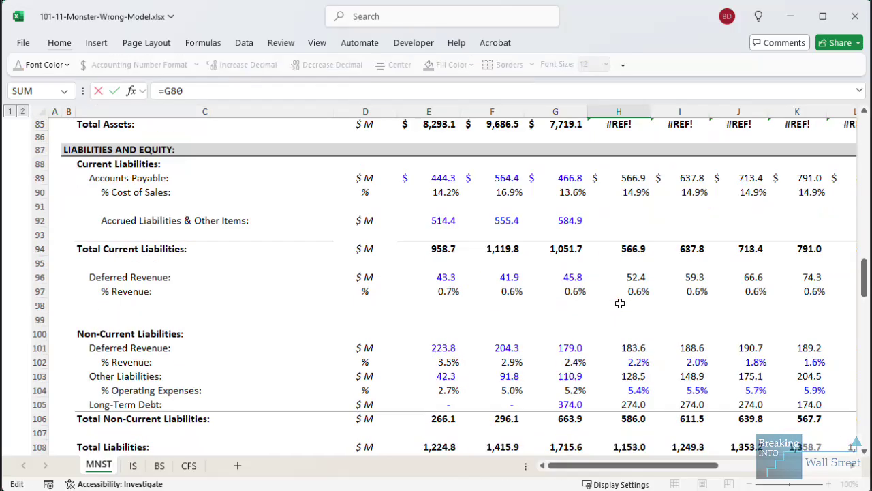
scroll(620, 303, "down", 4)
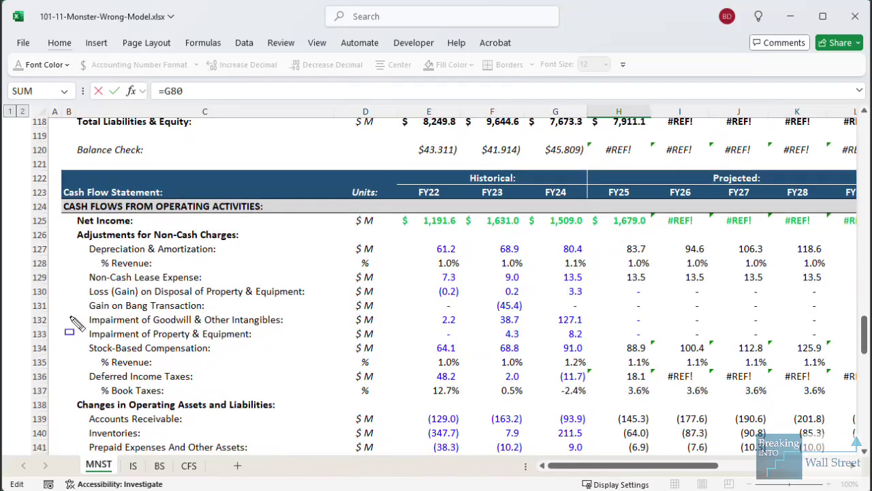
mouse_move(72, 307)
left_mouse_down()
mouse_move(637, 350)
mouse_move(779, 330)
left_mouse_up()
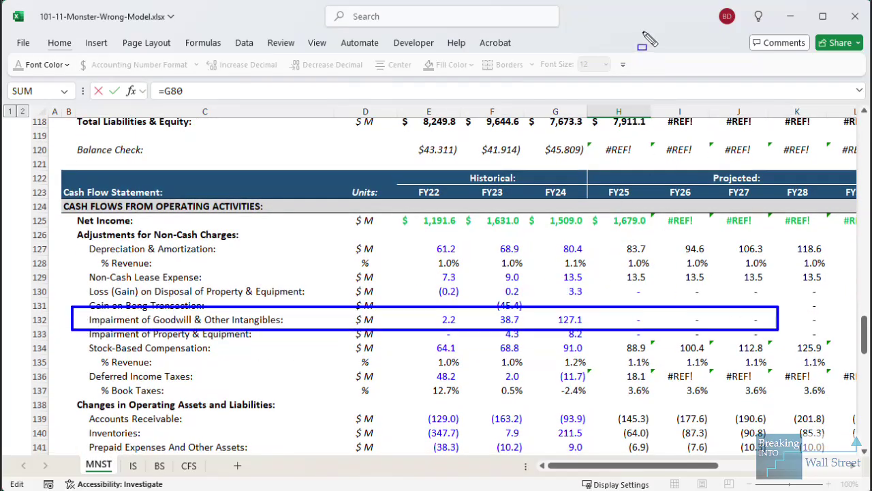
scroll(437, 287, "up", 10)
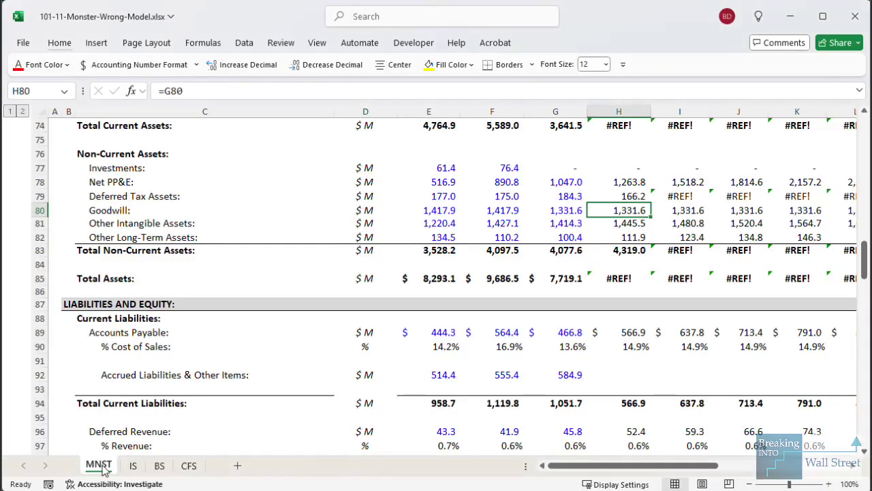
- Bring up the sheet options for the MNST worksheet
right_click(99, 465)
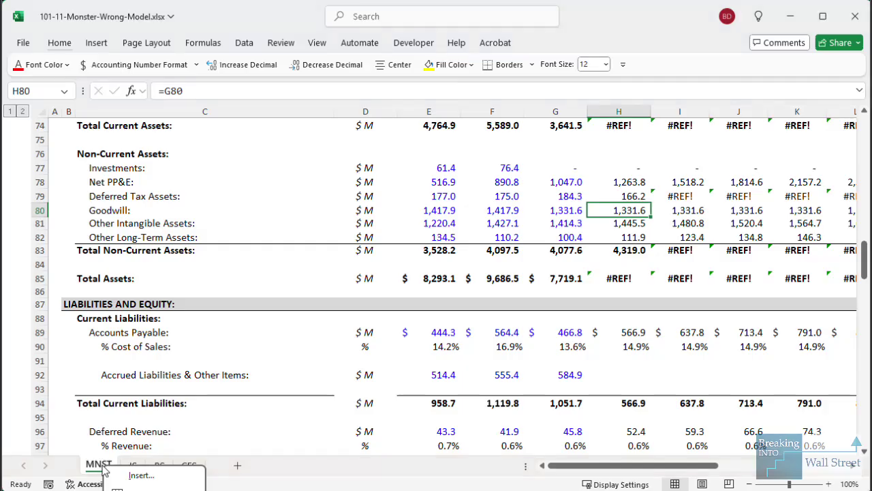